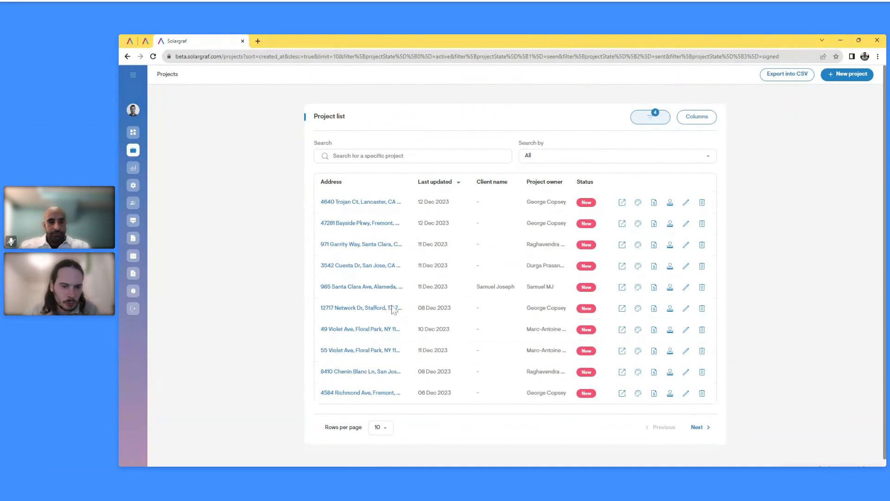
Start a new project from the Projects list page
left_click(848, 80)
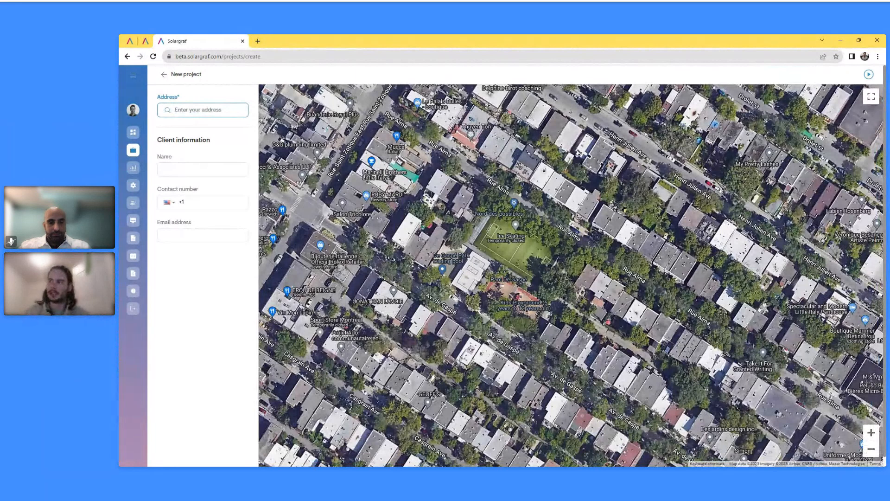
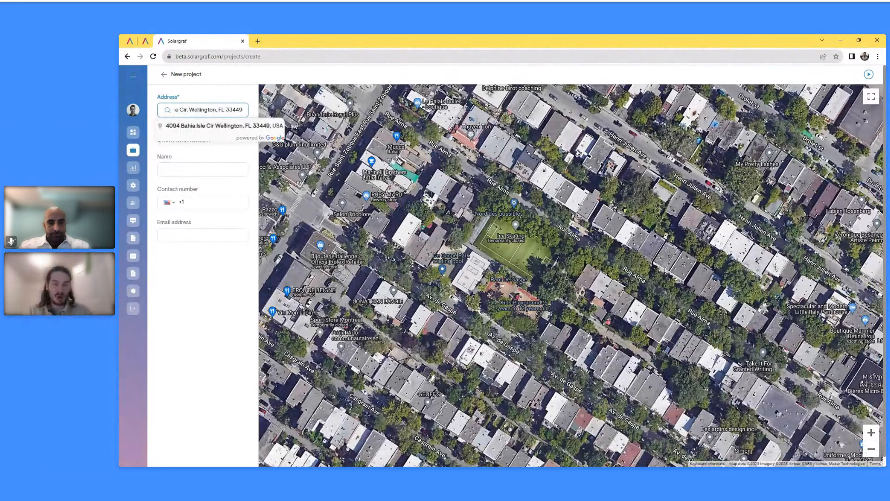
Enter the site address, accept the matching suggestion, and pin the target house's roof
left_click(222, 128)
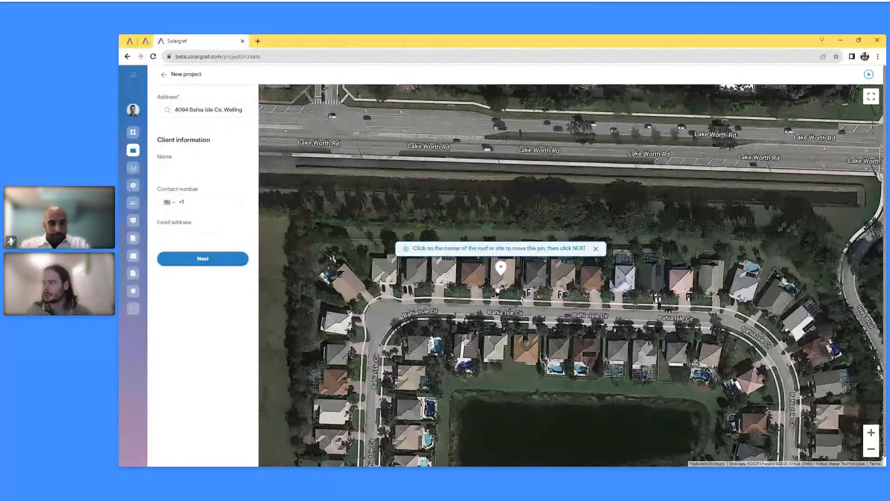
left_click(540, 275)
left_click(465, 274)
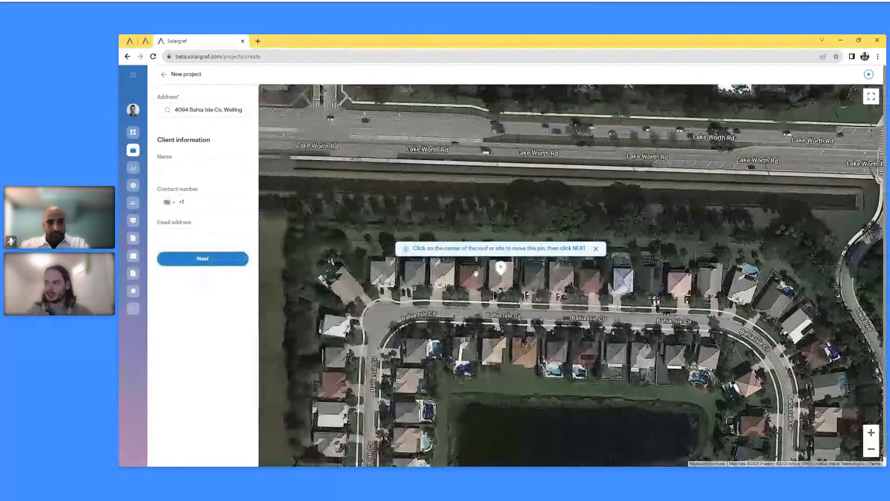
Submit the address step and continue past the duplicate address warning
left_click(209, 260)
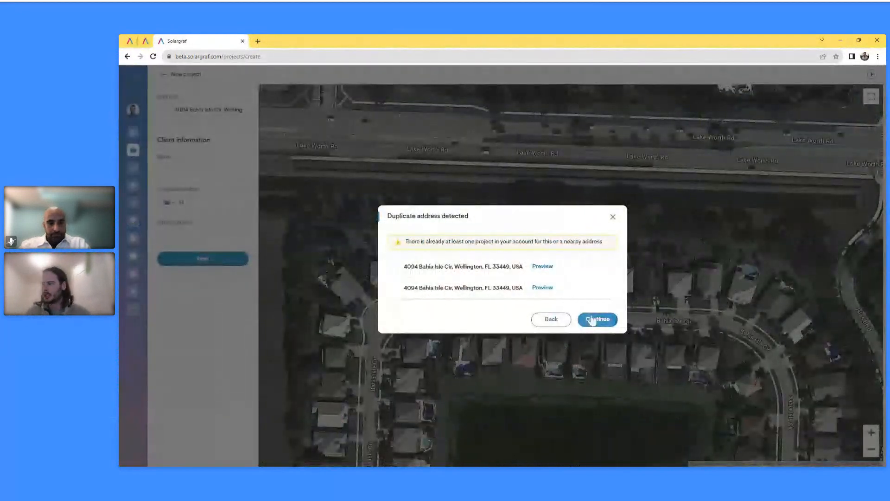
left_click(594, 319)
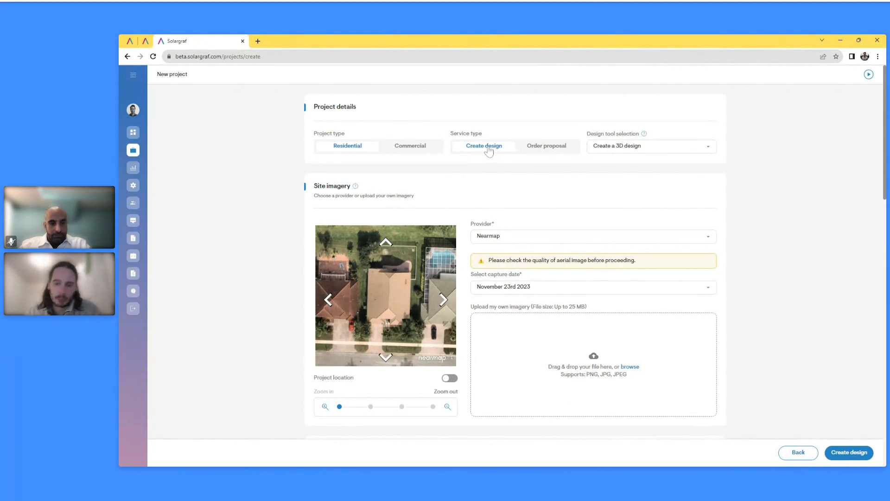
left_click(647, 147)
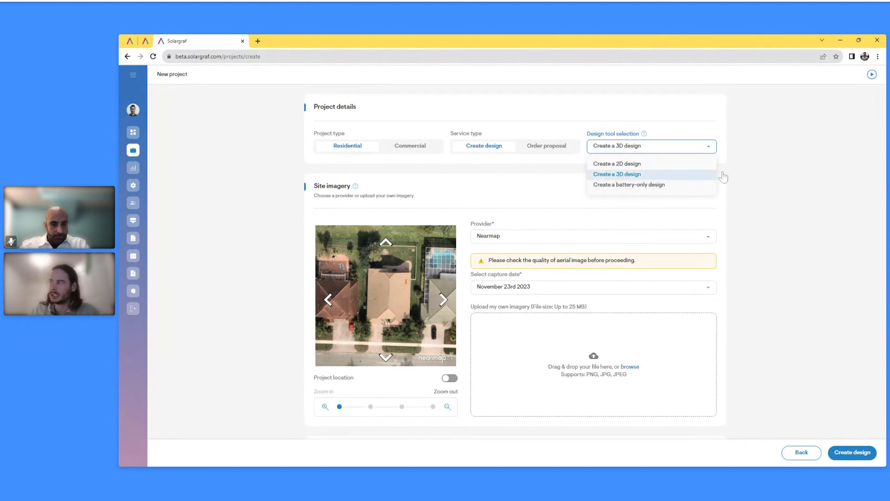
left_click(763, 167)
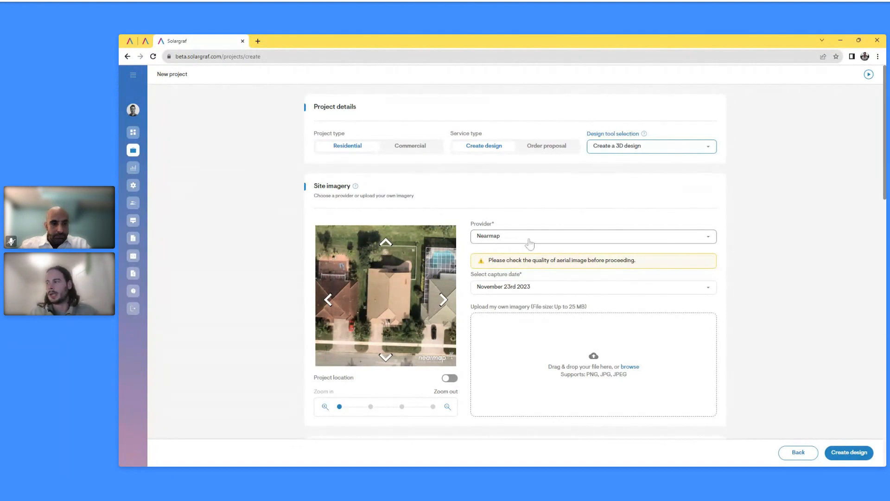
left_click(563, 293)
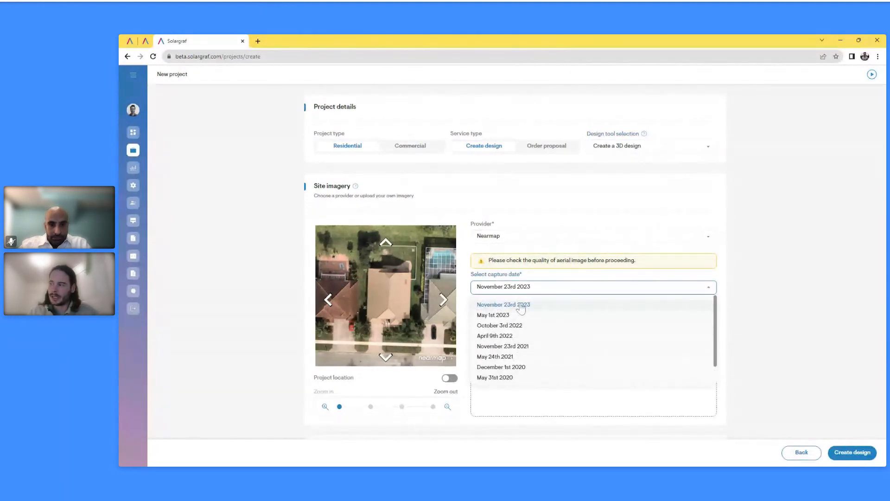
left_click(503, 292)
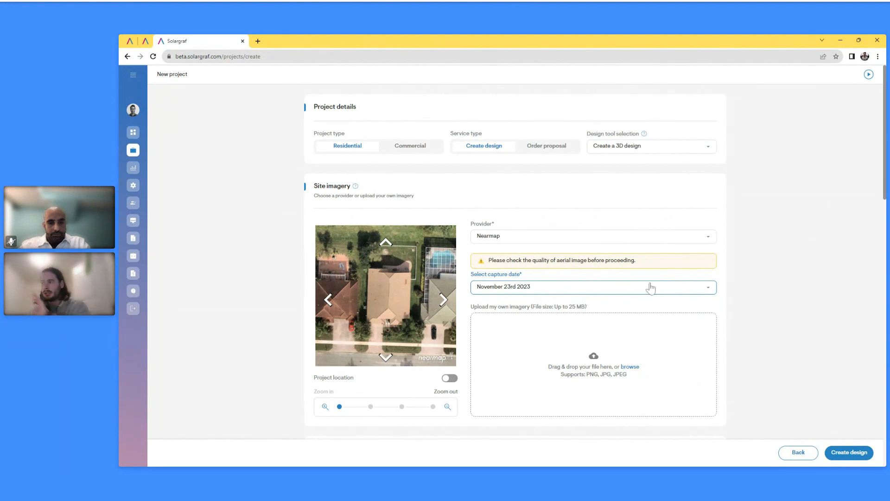
Scroll down to Energy consumption and show the usage input methods list
scroll(435, 186, "down", 1)
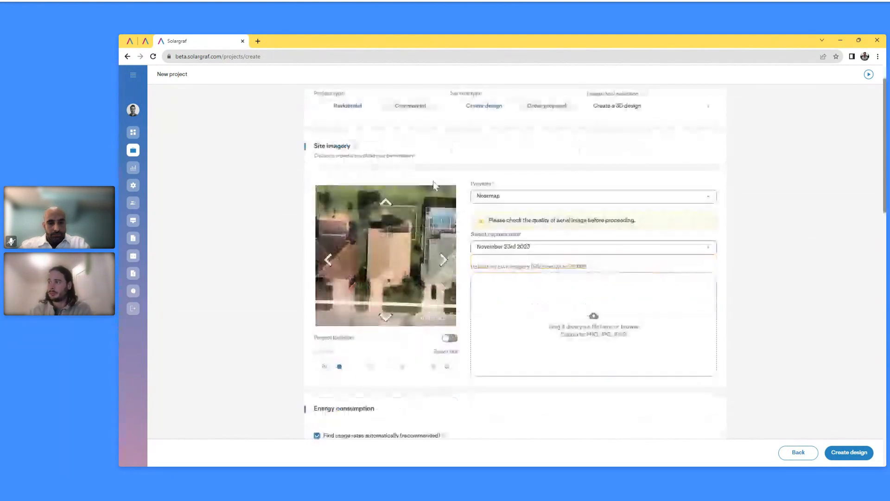
scroll(419, 244, "down", 5)
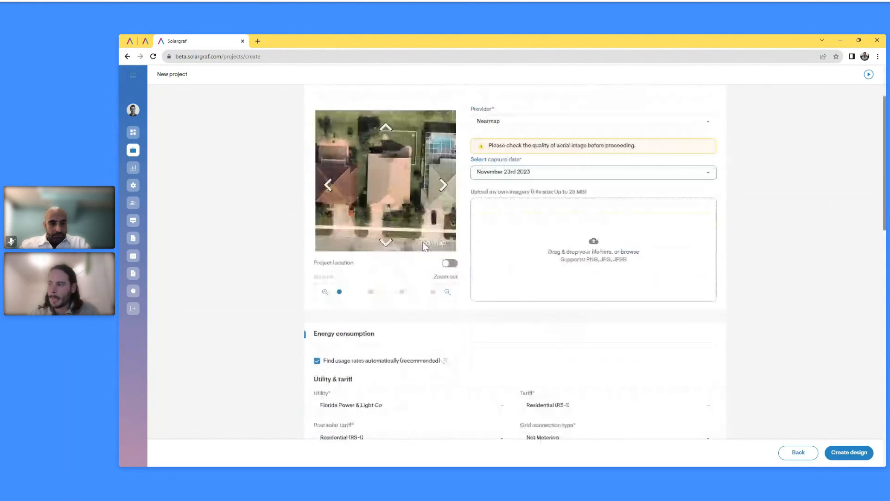
scroll(426, 249, "down", 2)
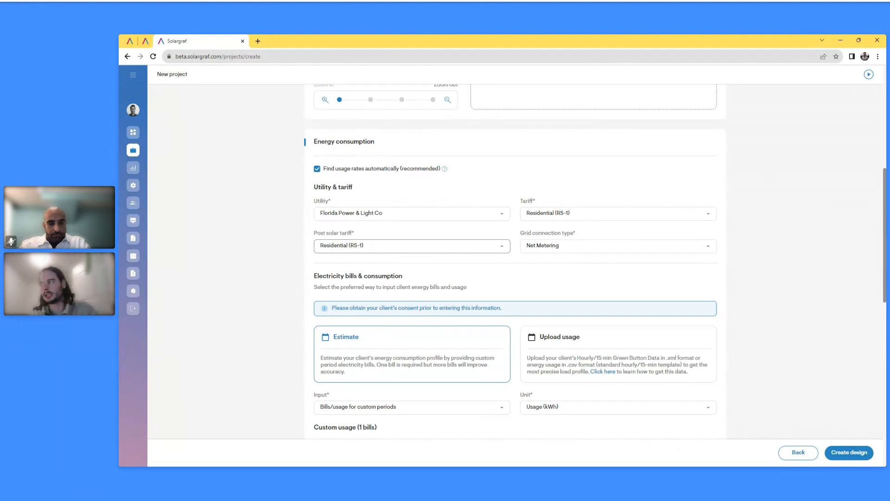
scroll(412, 267, "down", 2)
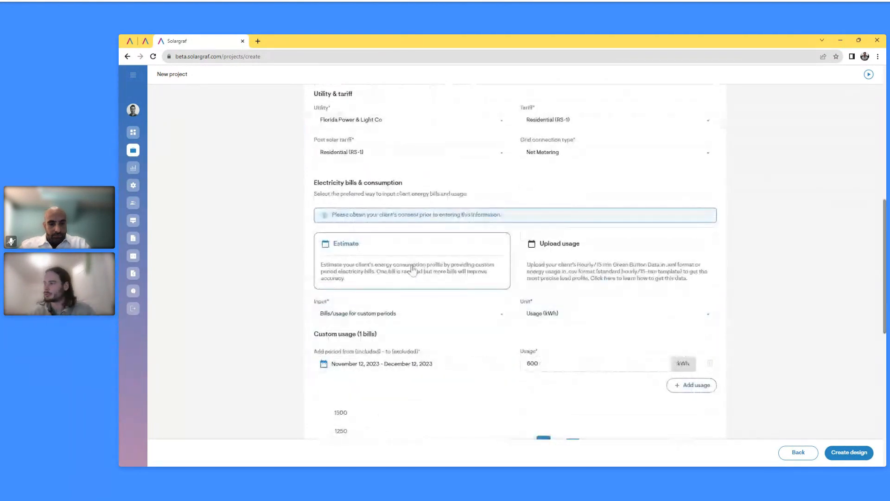
scroll(412, 268, "down", 2)
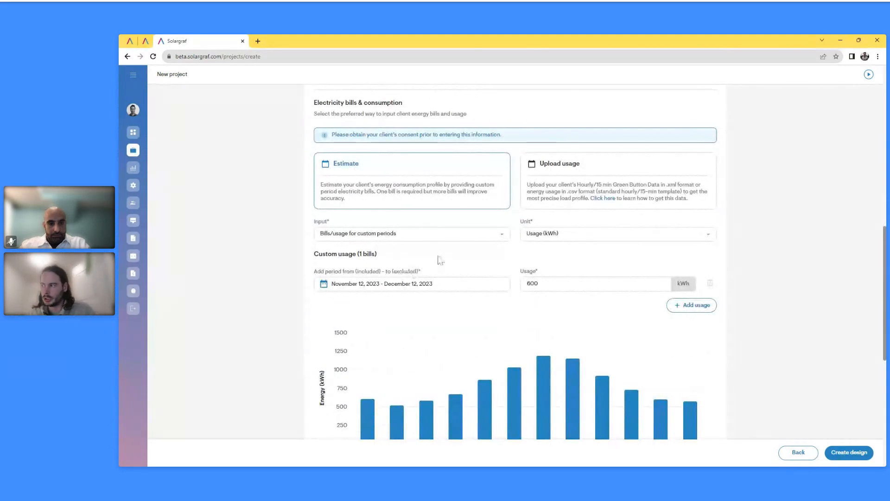
left_click(420, 238)
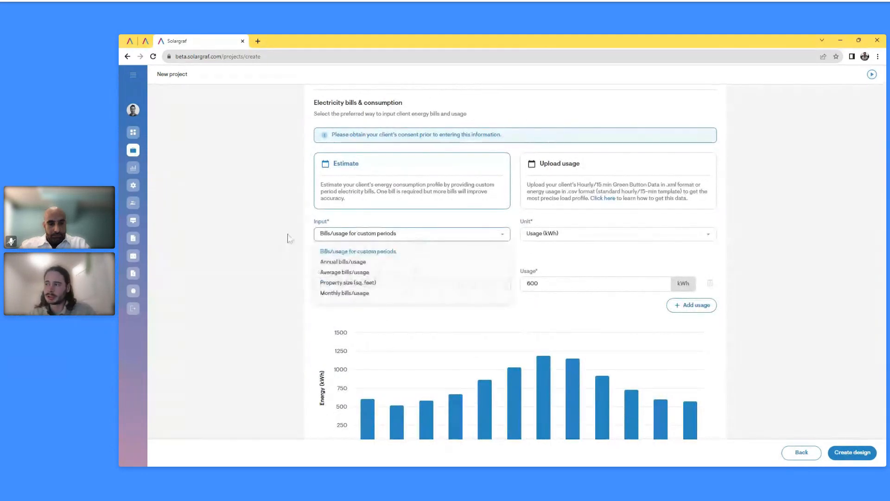
left_click(333, 228)
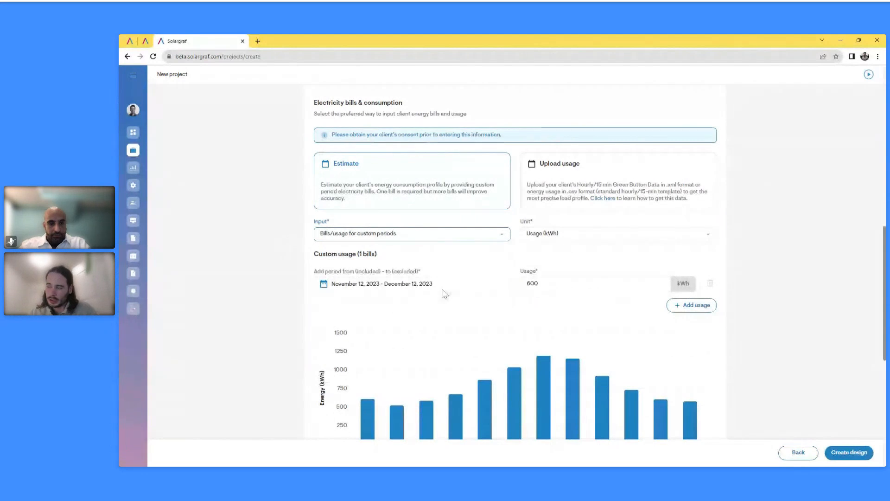
left_click(348, 233)
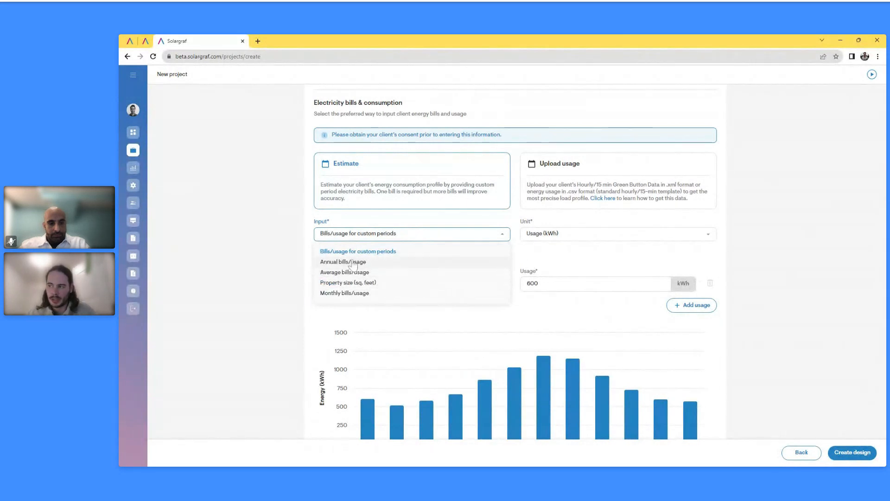
Set consumption input to Annual bills/usage with 12000 kWh, keeping Usage (kWh) units
left_click(354, 262)
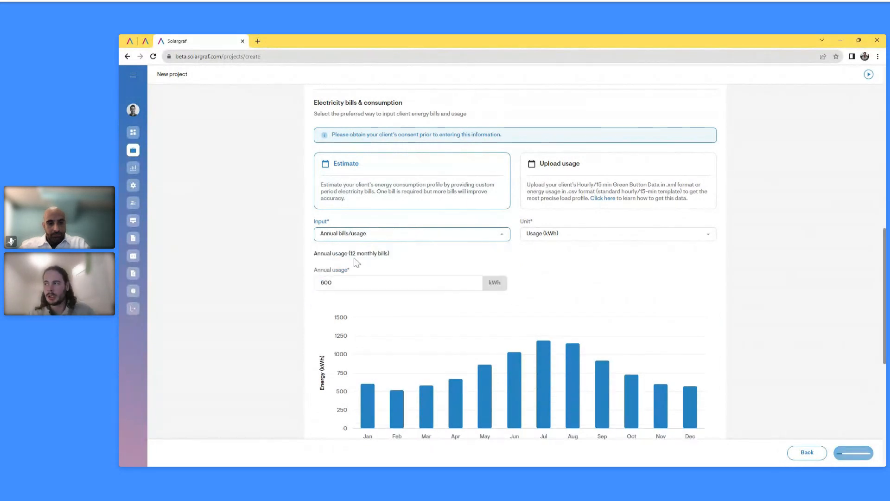
left_click(552, 233)
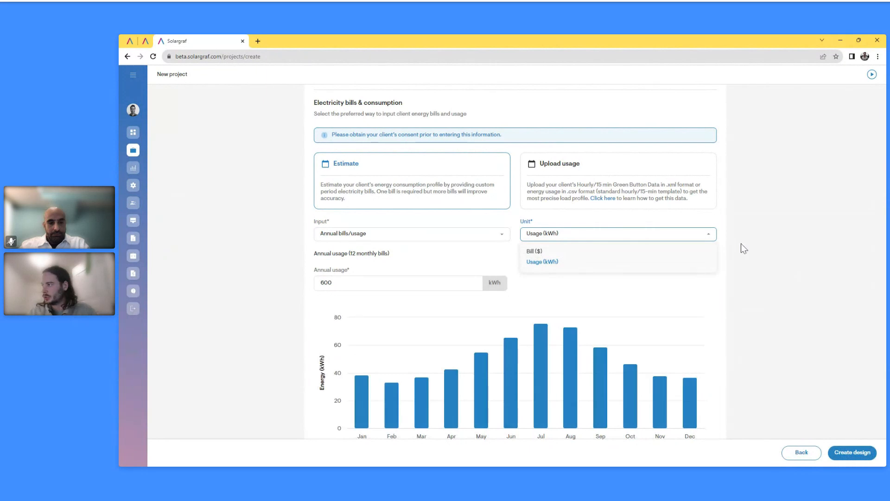
scroll(733, 232, "up", 4)
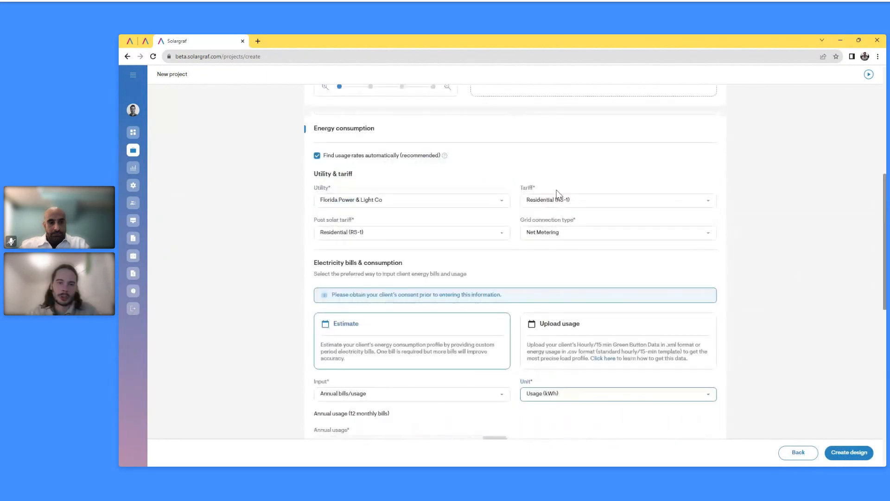
scroll(544, 242, "down", 2)
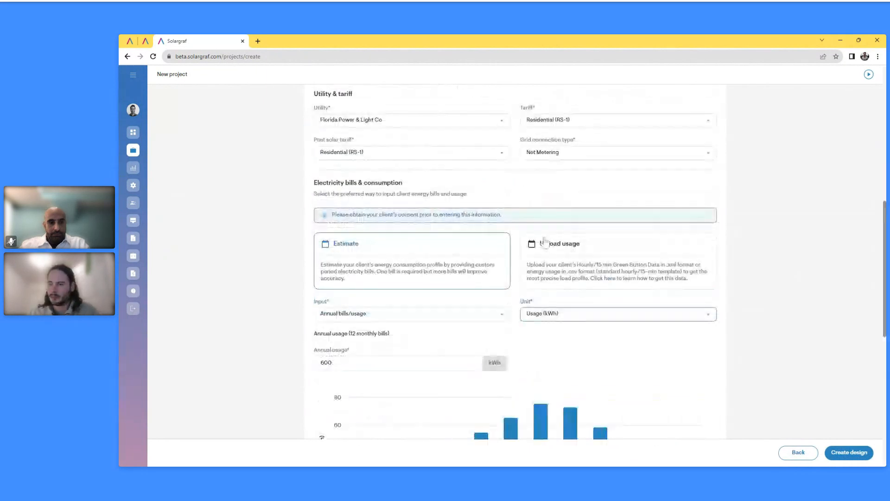
scroll(545, 242, "down", 1)
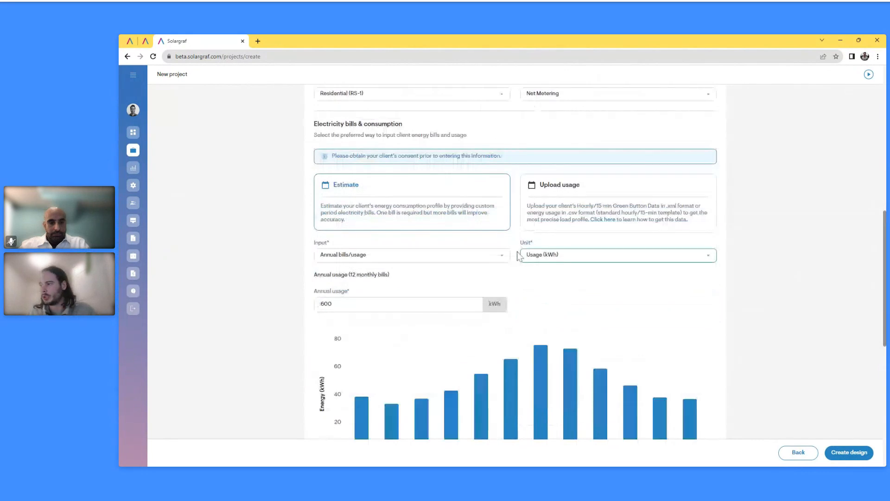
scroll(519, 257, "down", 1)
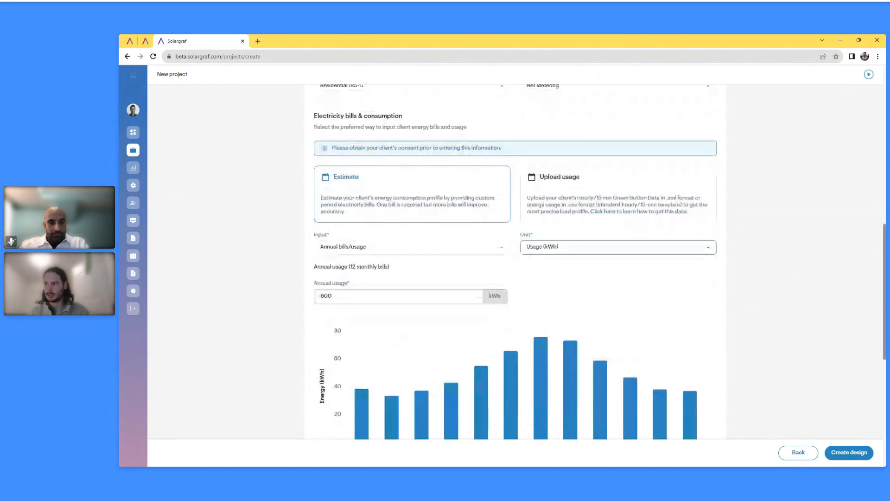
left_click_drag(338, 296, 299, 293)
type("12000")
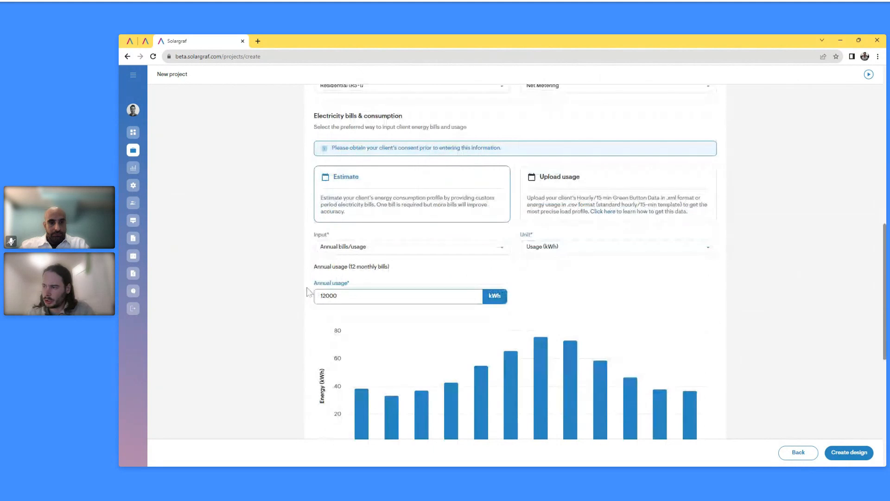
key("Return")
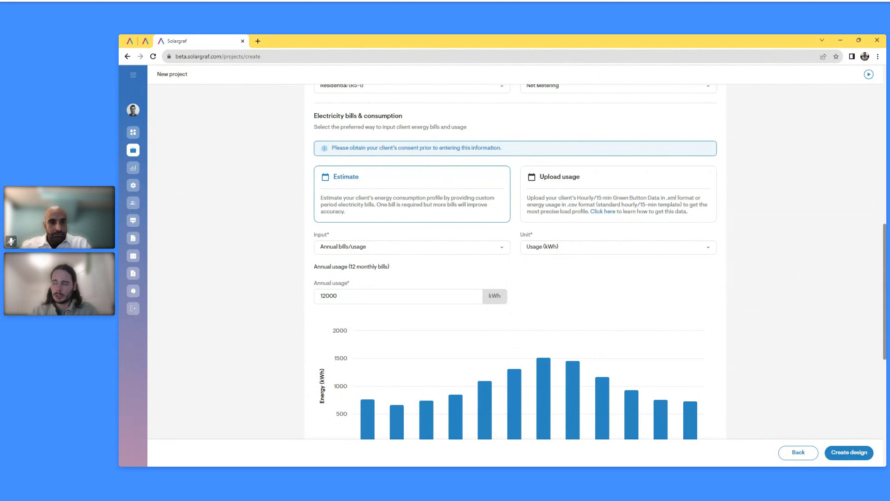
scroll(492, 273, "down", 1)
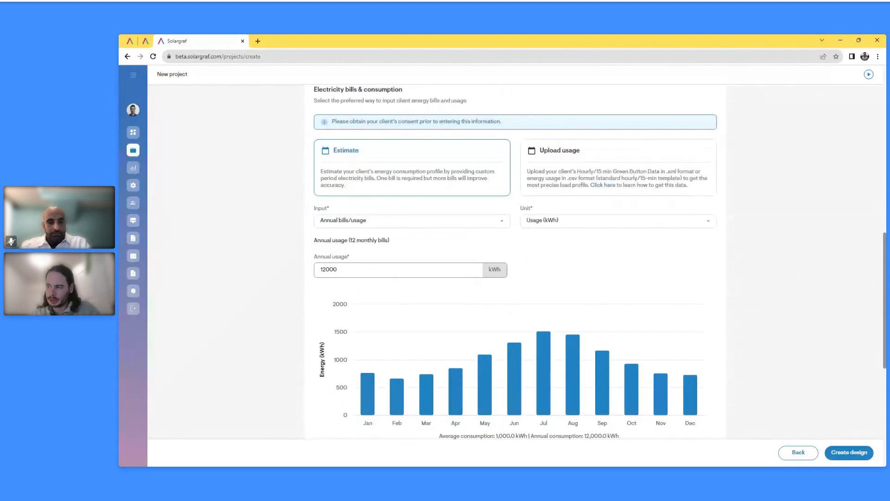
Scroll past the monthly usage chart and list the Consumption profile options
scroll(489, 294, "down", 2)
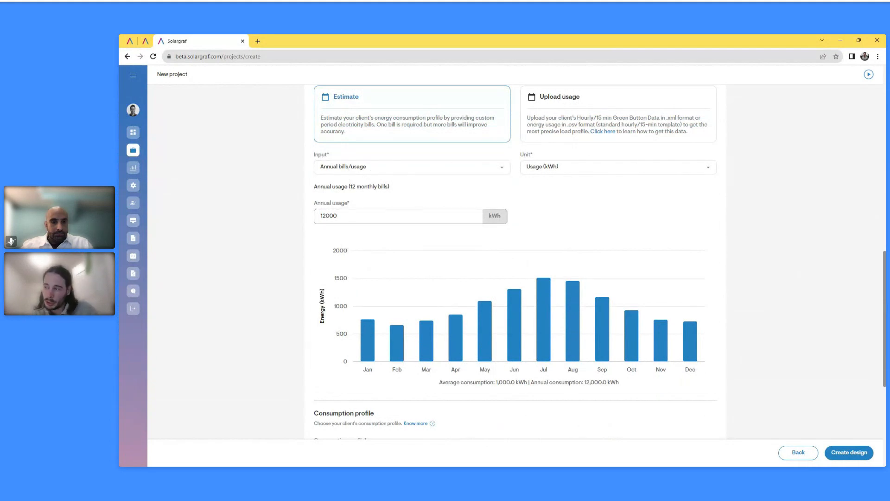
mouse_move(369, 332)
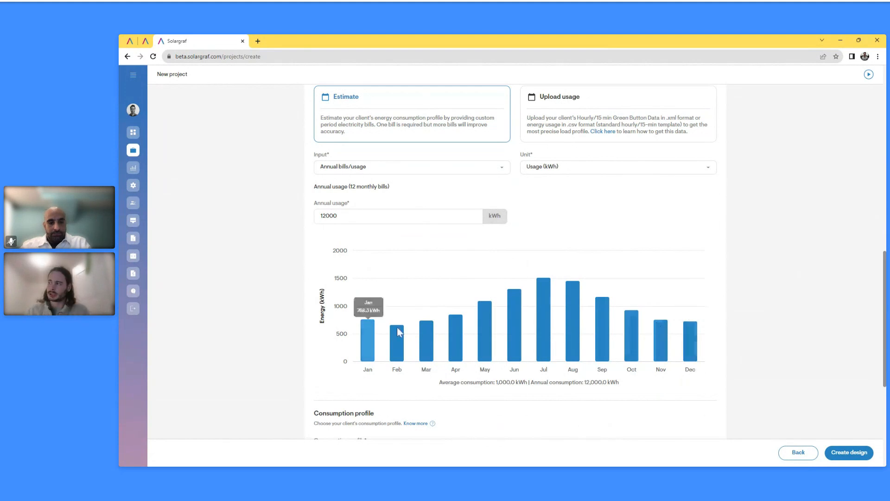
scroll(479, 385, "up", 4)
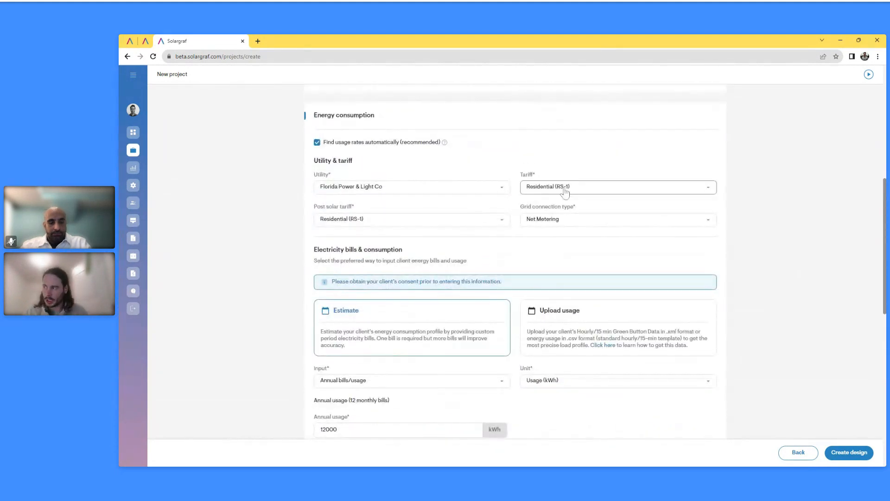
scroll(569, 222, "down", 1)
scroll(568, 222, "down", 3)
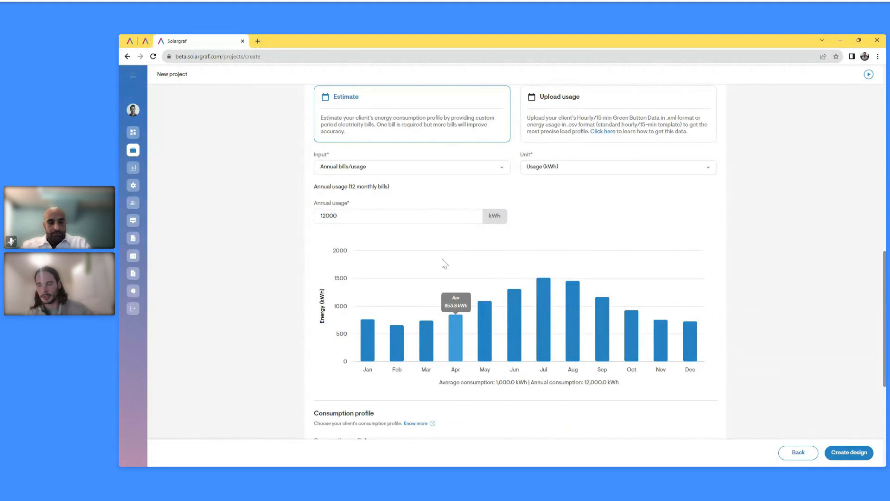
scroll(445, 264, "down", 5)
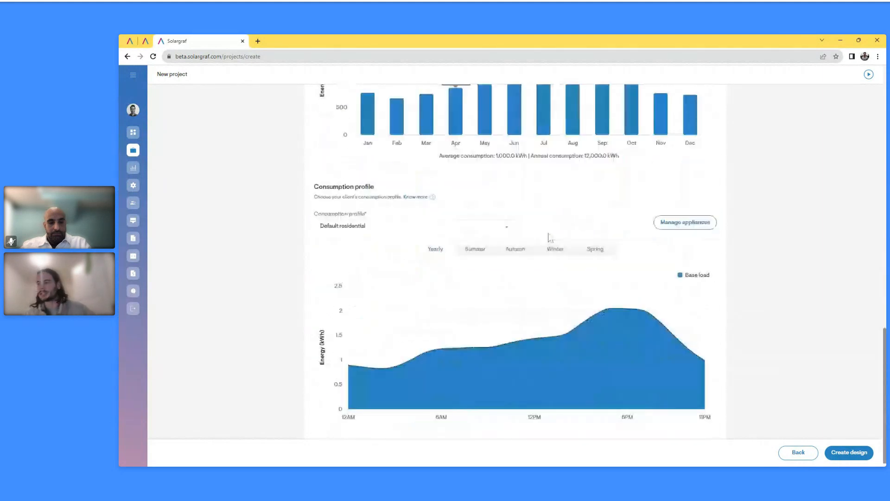
left_click(434, 230)
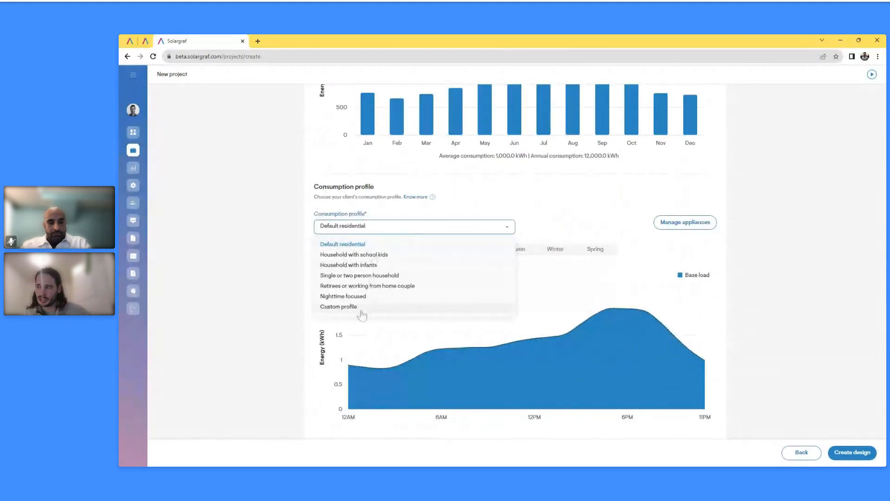
Apply the Household with school kids profile and review its 7AM and 5PM peaks
left_click(364, 256)
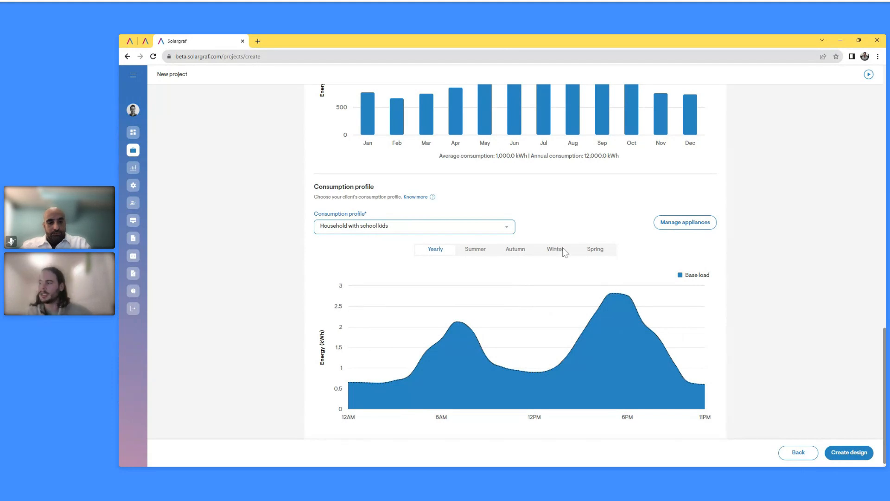
mouse_move(443, 322)
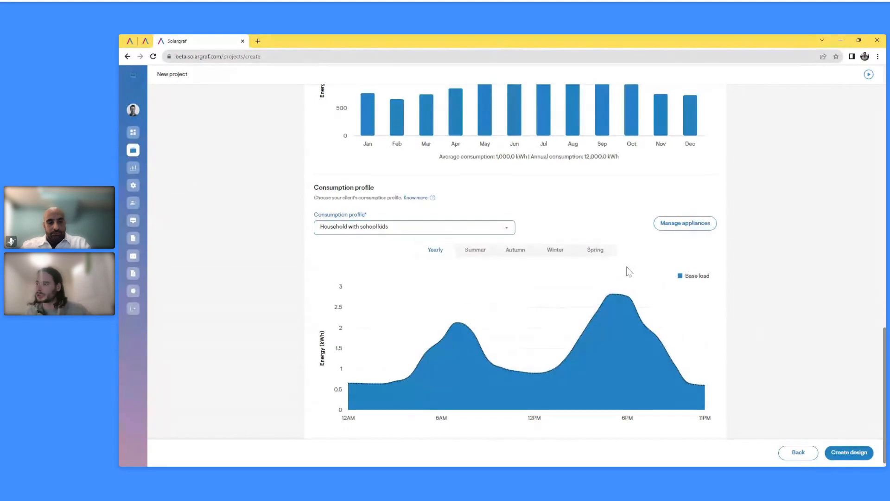
scroll(647, 272, "up", 2)
scroll(628, 307, "up", 10)
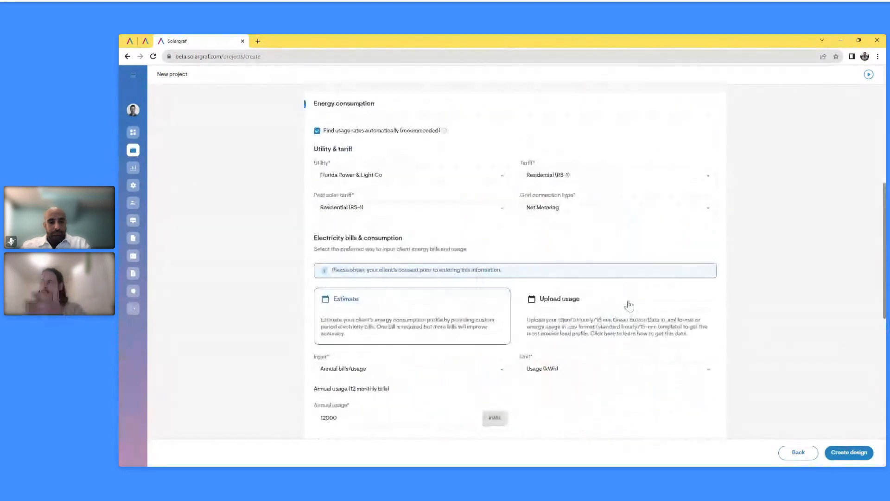
scroll(481, 282, "down", 6)
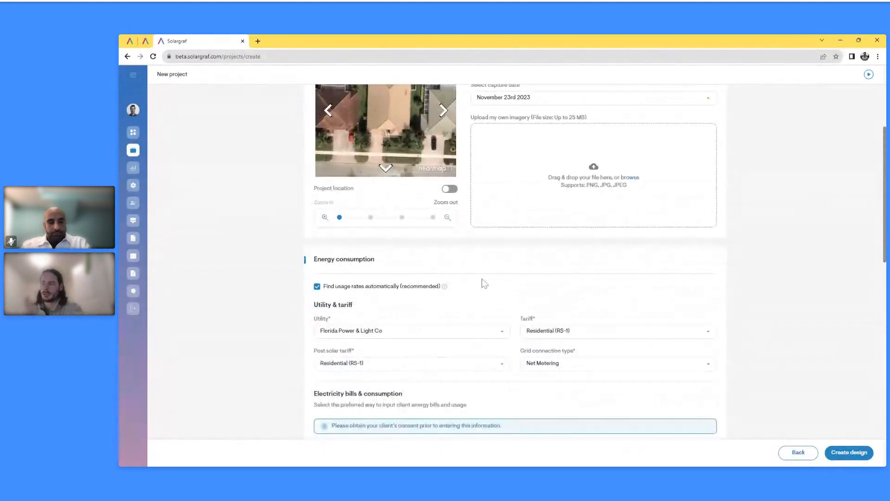
scroll(488, 295, "down", 5)
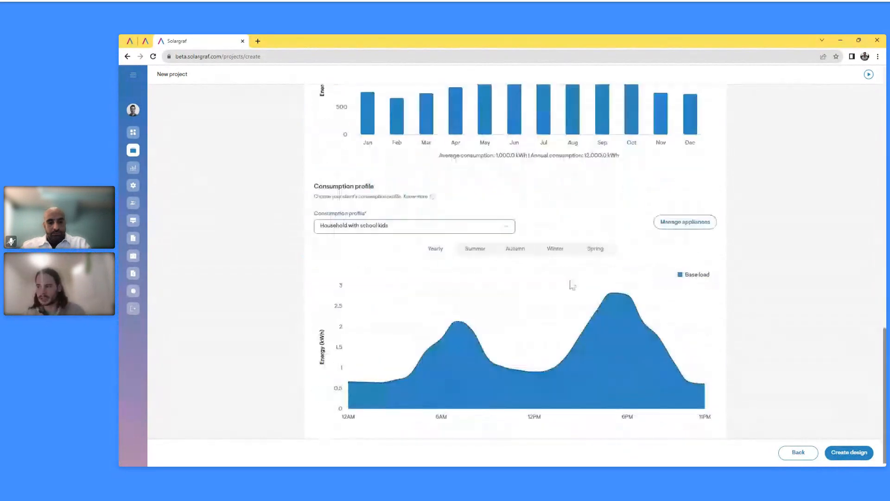
Open the design tool at Roof design and begin tracing at the roof's corner
left_click(862, 454)
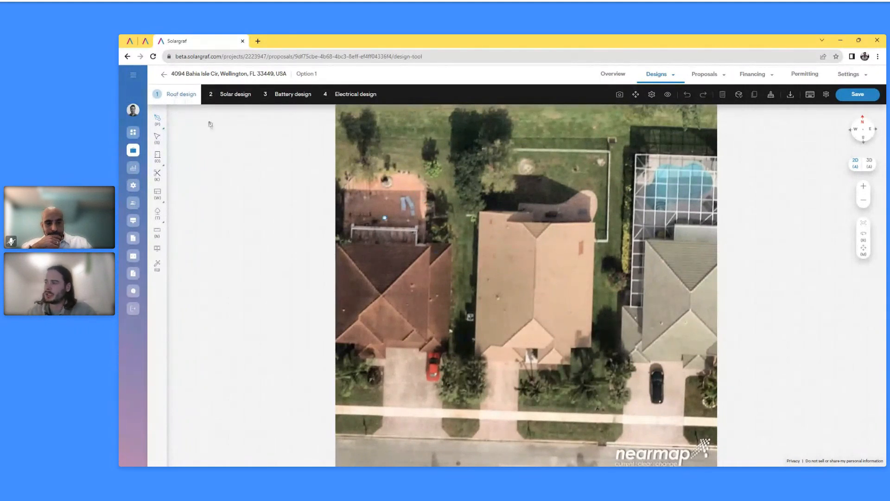
left_click(483, 219)
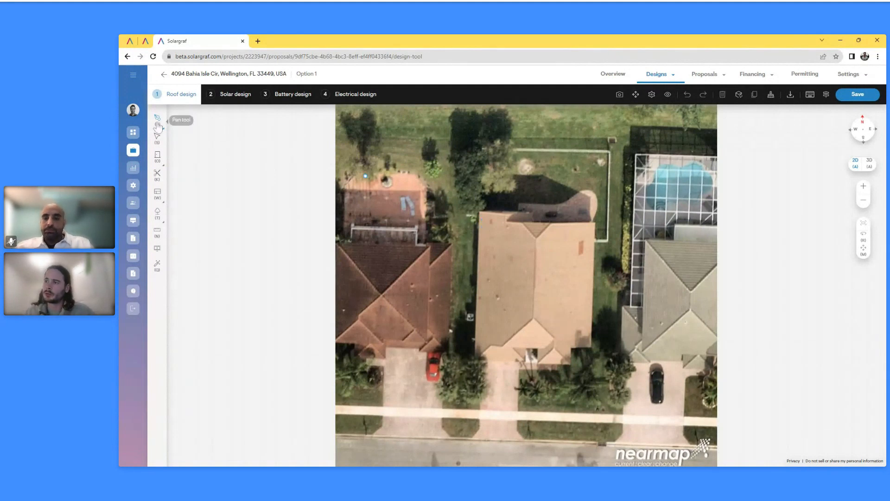
Trace the roof's 24' 3" top edge with its step, down to the lower-right corner
left_click(479, 212)
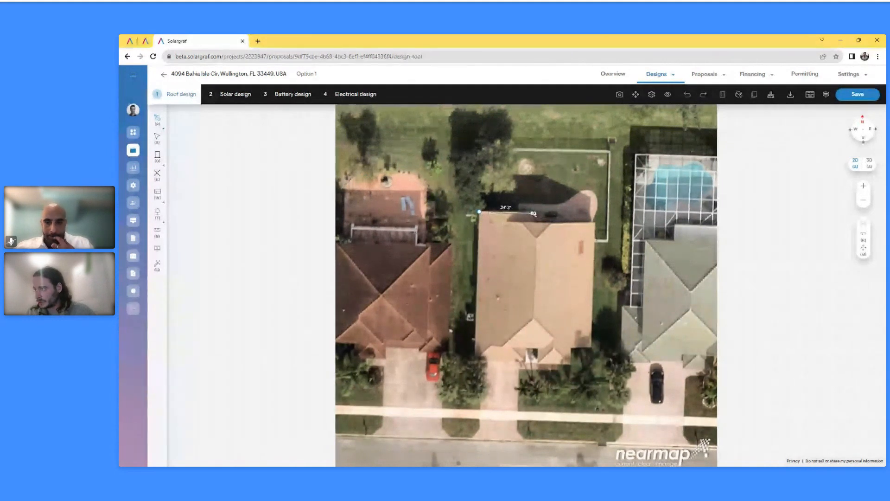
left_click(532, 211)
left_click(532, 222)
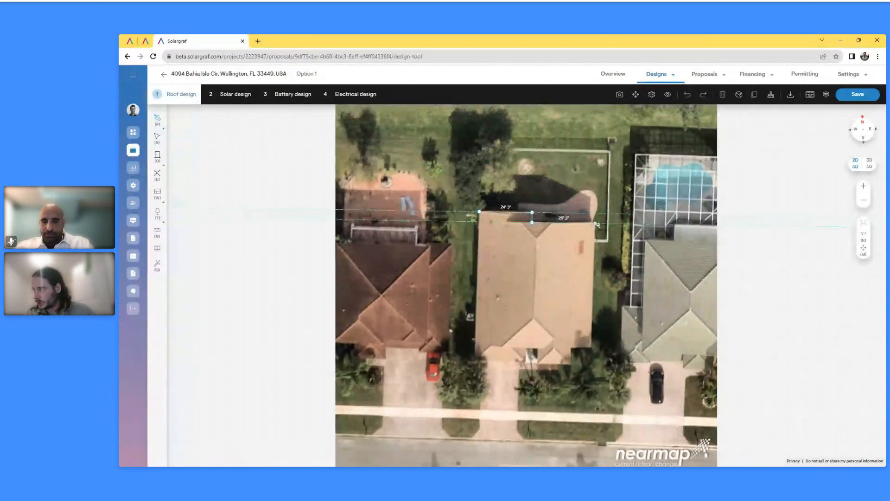
left_click(595, 224)
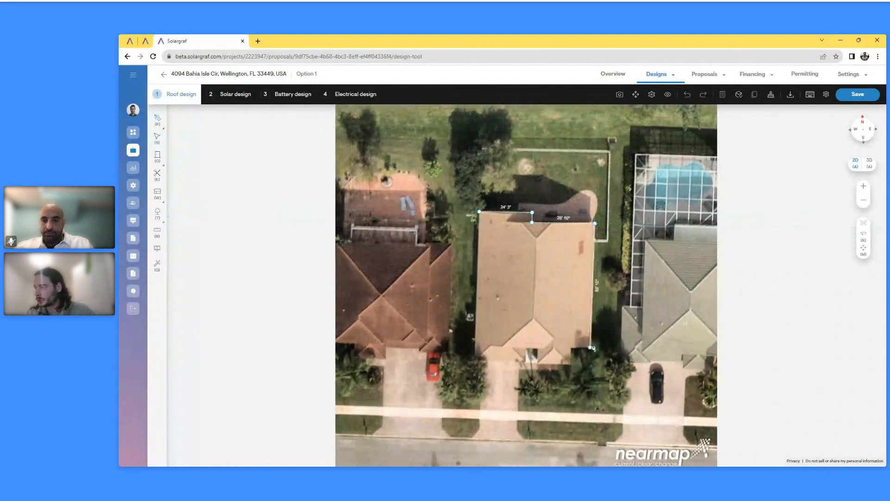
left_click(593, 347)
Trace the bottom notch and left side, closing the outline at the starting corner
left_click(570, 347)
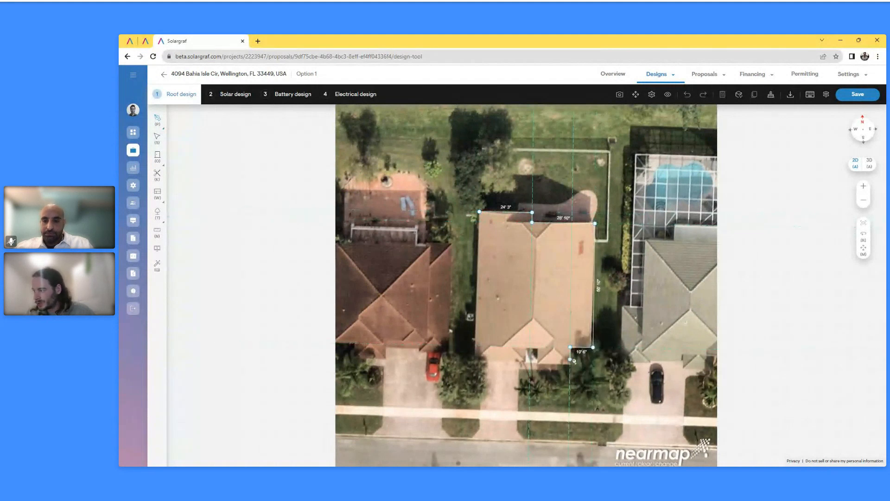
left_click(570, 364)
left_click(538, 364)
left_click(538, 348)
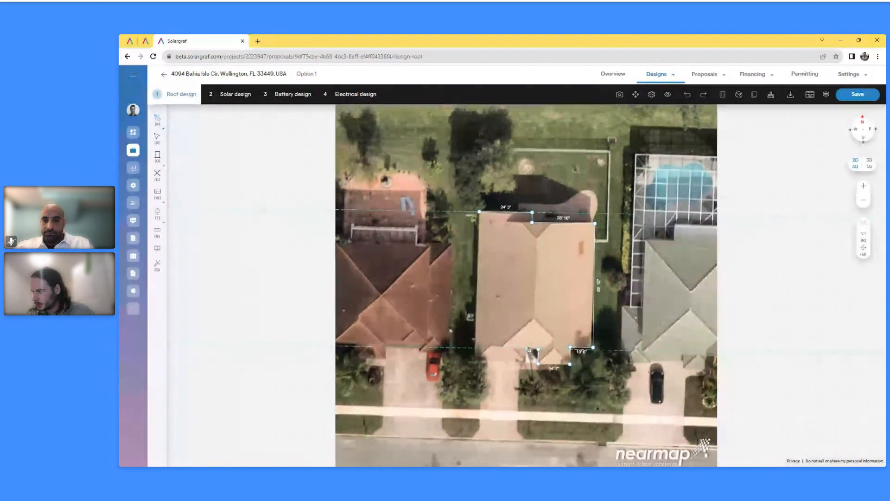
left_click(528, 349)
left_click(527, 363)
left_click(478, 363)
left_click(480, 212)
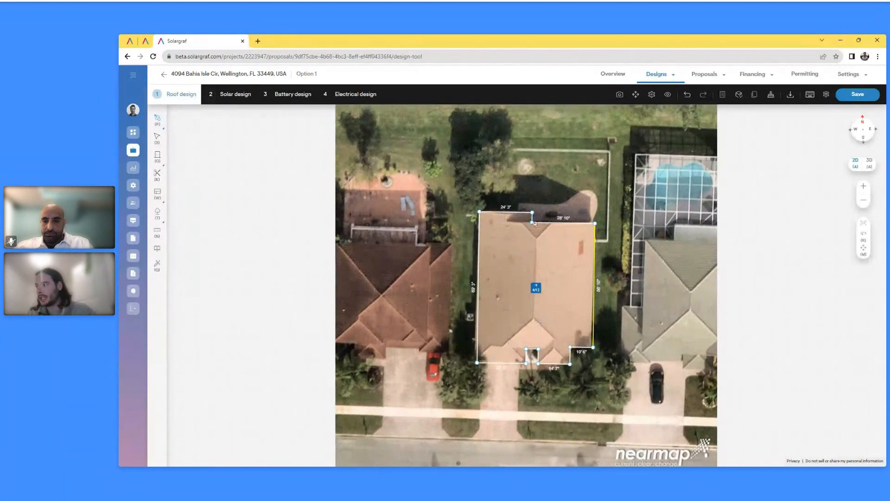
Split off a top facet and a small bottom facet near the notch
left_click(505, 222)
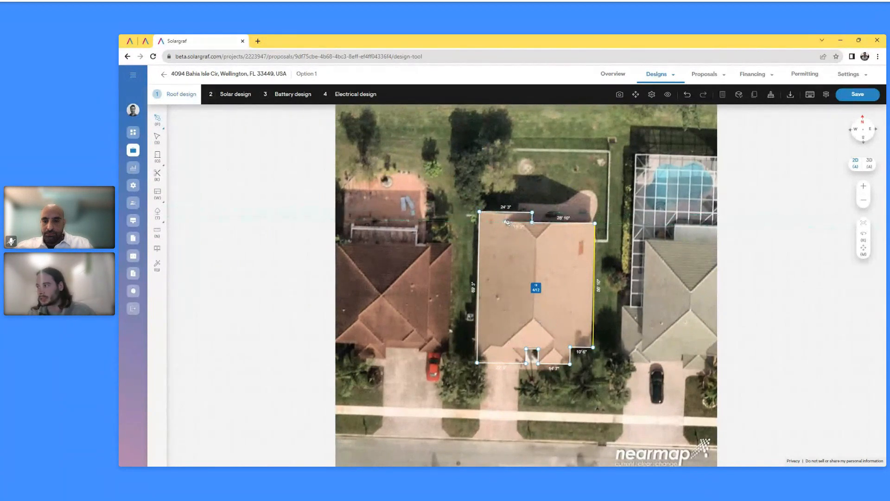
left_click(506, 212)
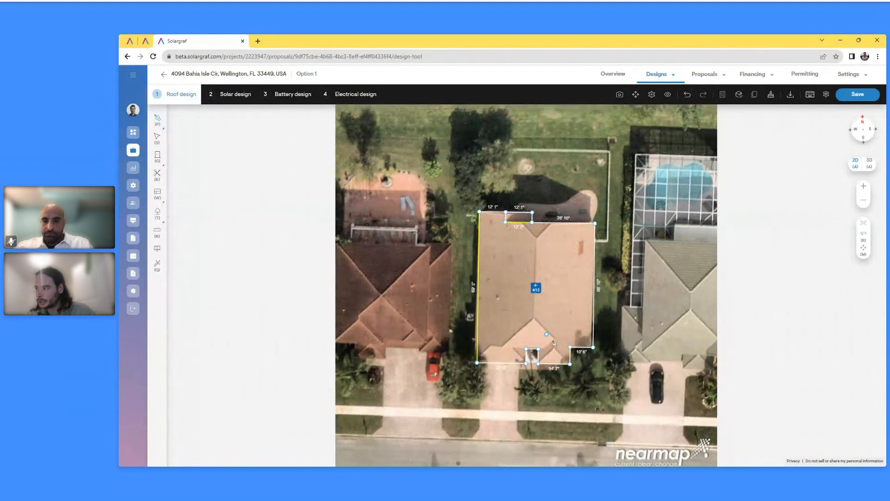
scroll(526, 350, "up", 2)
left_click(527, 352)
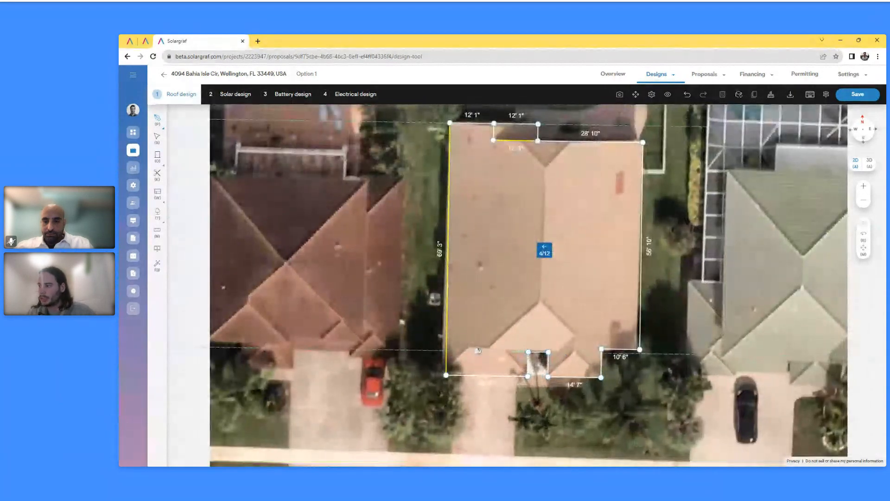
left_click(468, 351)
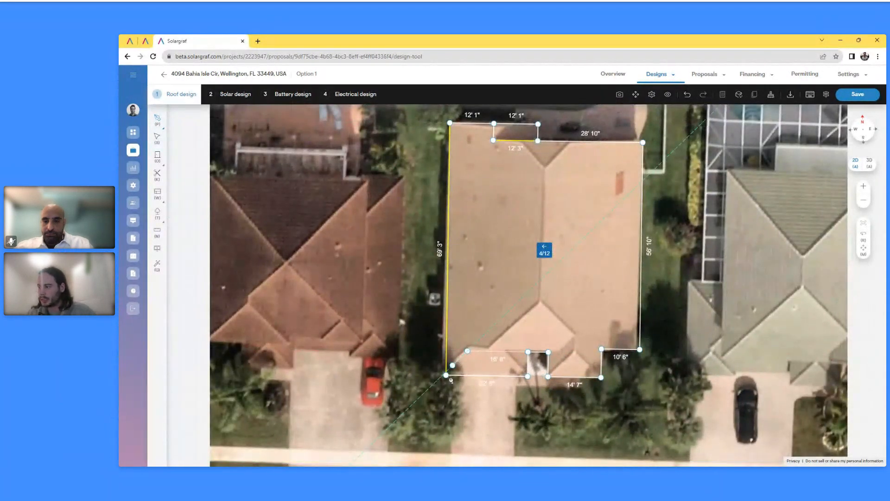
left_click(447, 375)
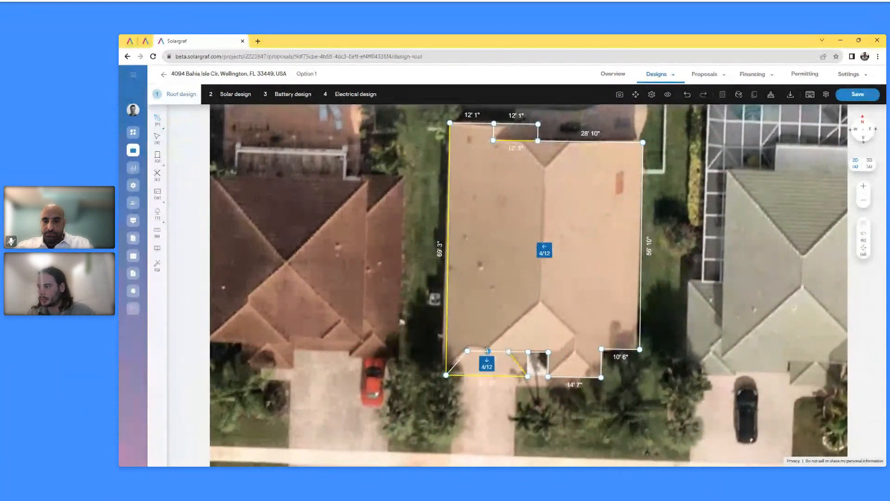
Draw the diagonal hip, the central ridge, and a hip to the top edge
left_click(488, 351)
left_click(540, 301)
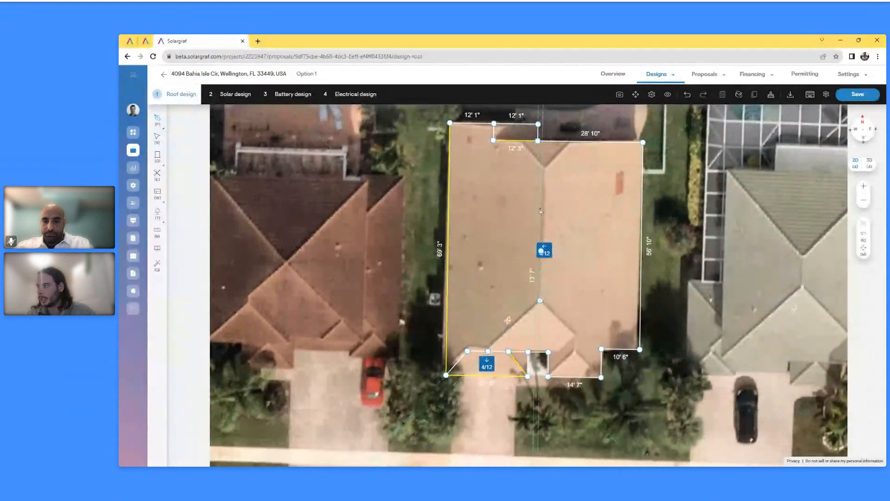
left_click(542, 169)
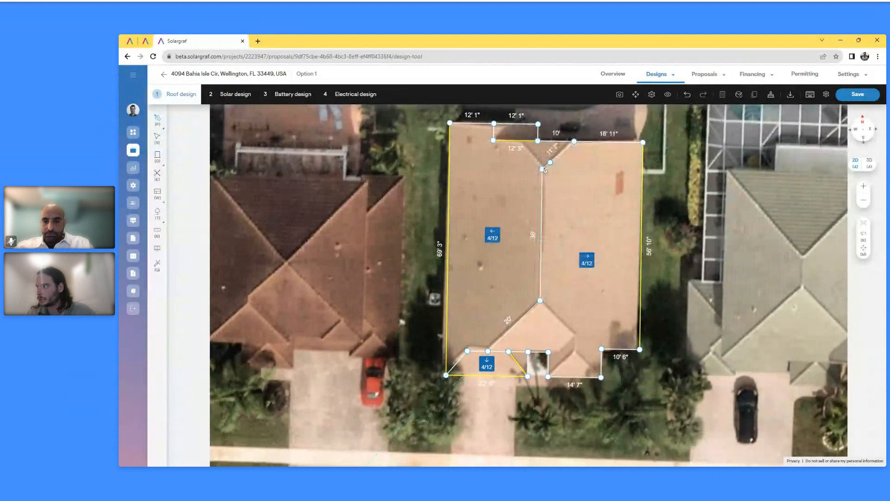
left_click(516, 140)
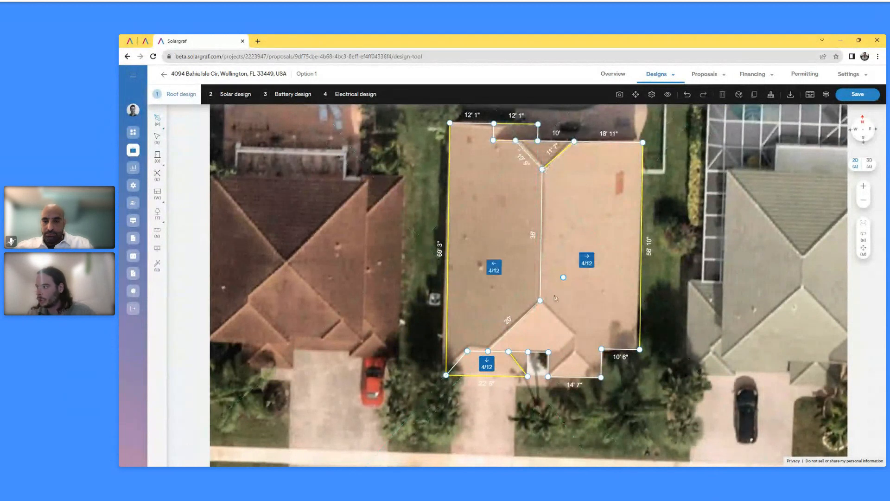
Add the lower-right hip lines, closing the small triangular facets at the bottom edge
left_click(541, 301)
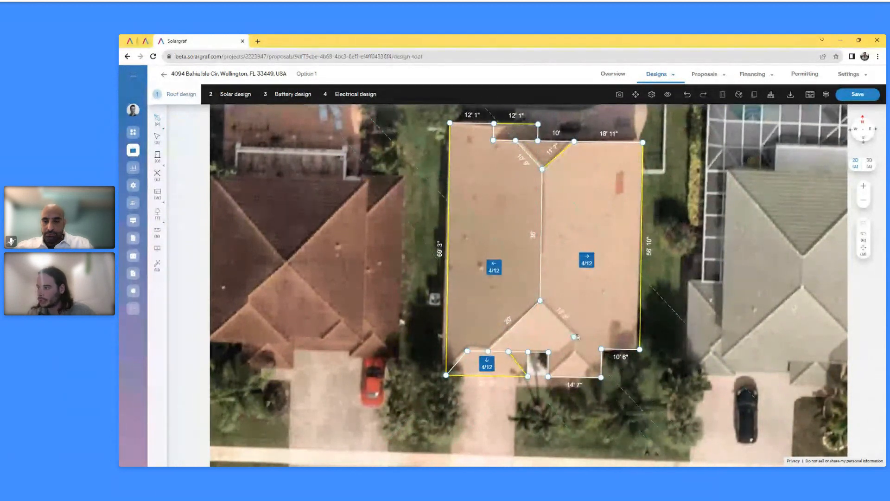
left_click(574, 337)
left_click(574, 350)
left_click(601, 377)
left_click(549, 377)
left_click(548, 352)
left_click(561, 353)
left_click(574, 337)
scroll(523, 326, "down", 2)
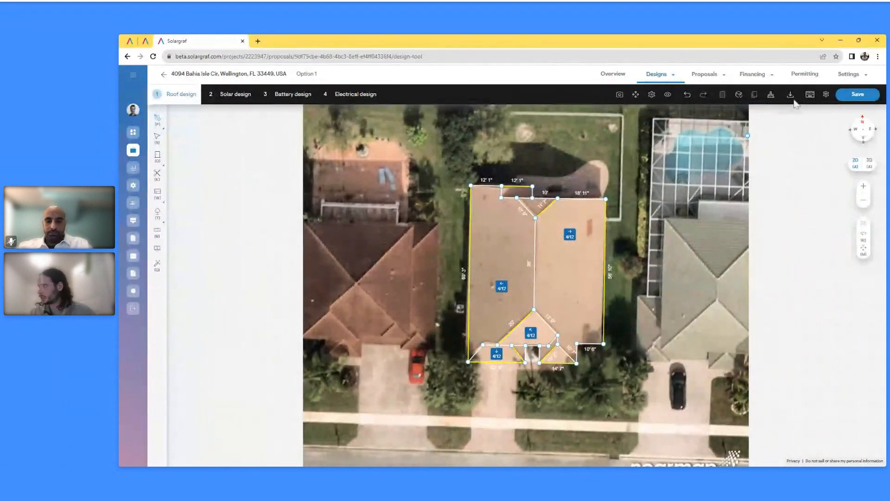
Replace the hand-drawn roof with an auto-detected outline, turning off the override warning
left_click(772, 95)
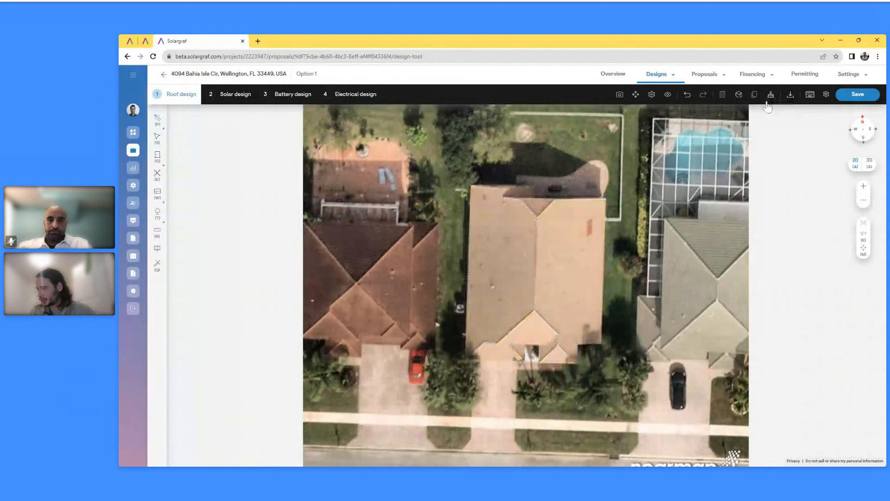
left_click(157, 119)
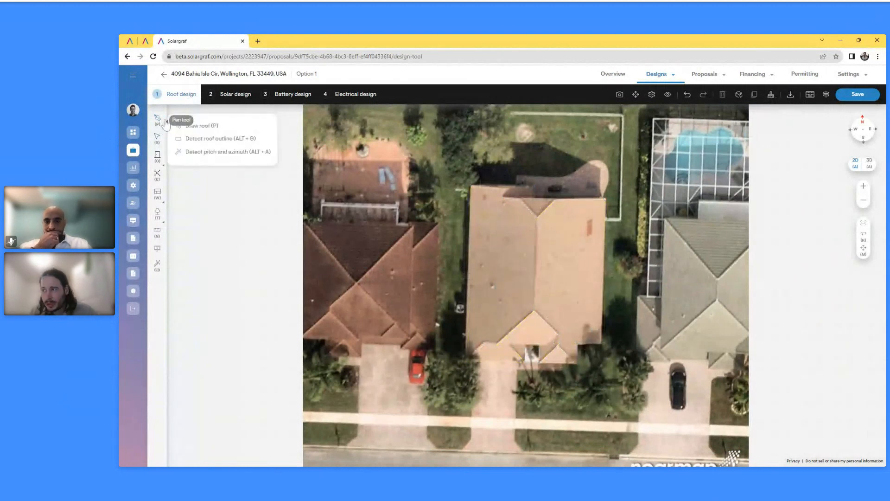
left_click(217, 140)
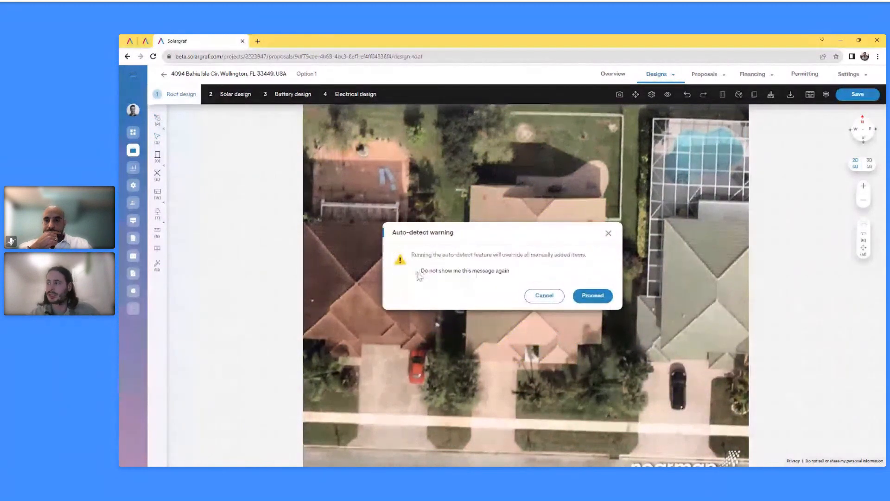
left_click(417, 272)
left_click(591, 296)
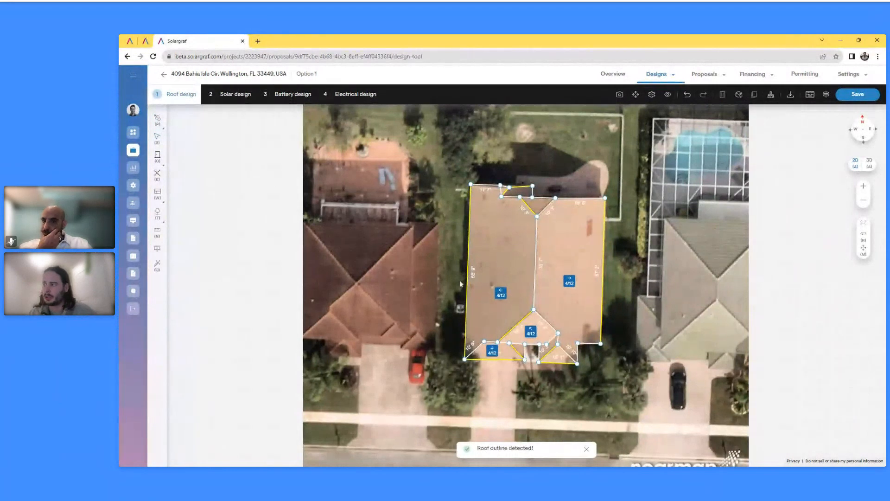
Delete the stray roof pieces, align the top vertex and redraw the outline's top edge
left_click(504, 191)
key("Delete")
left_click_drag(510, 189, 502, 186)
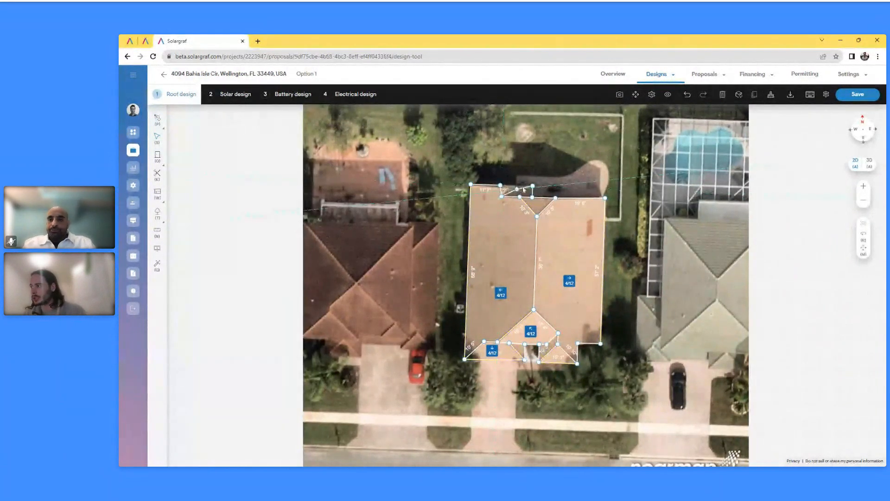
left_click(526, 191)
key("Delete")
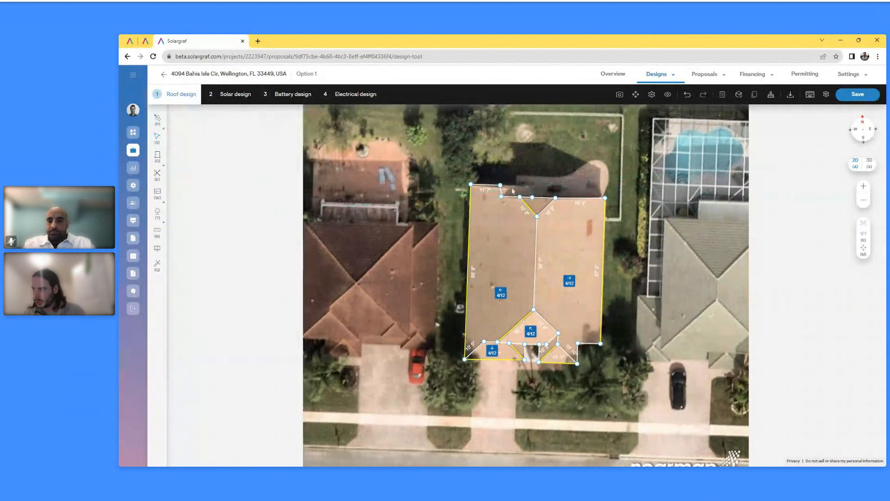
left_click_drag(501, 185, 502, 186)
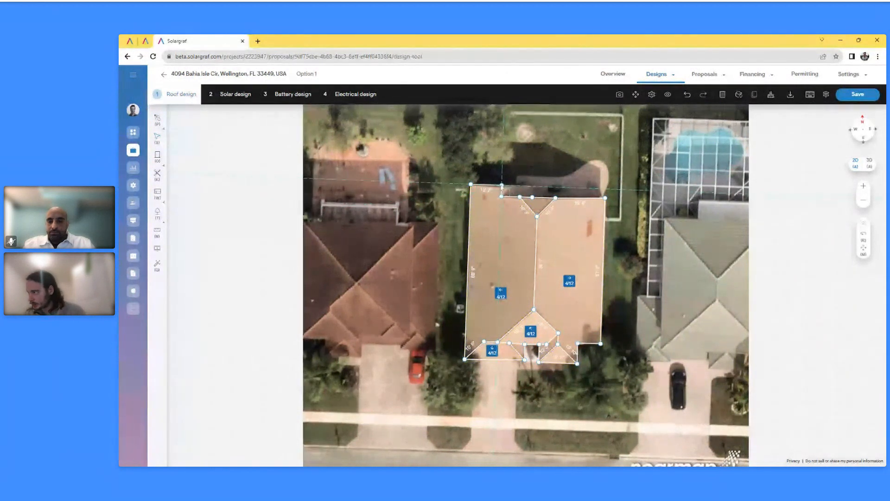
left_click(503, 185)
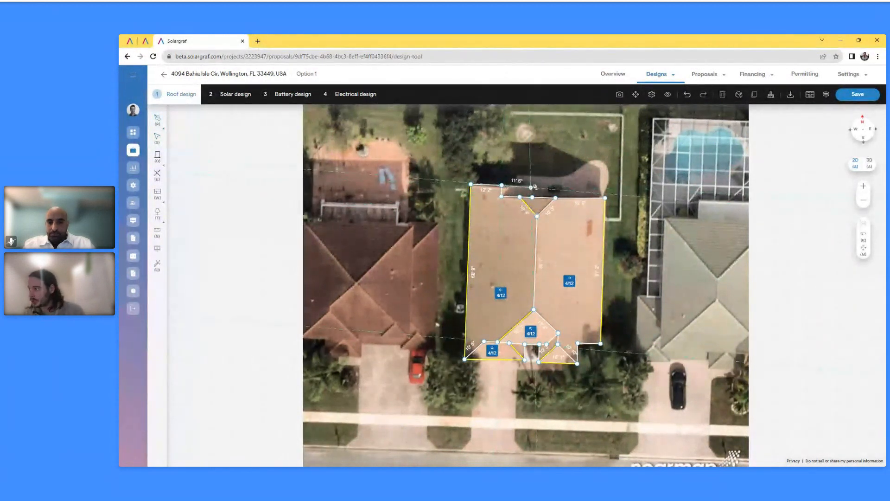
left_click(531, 186)
left_click(532, 197)
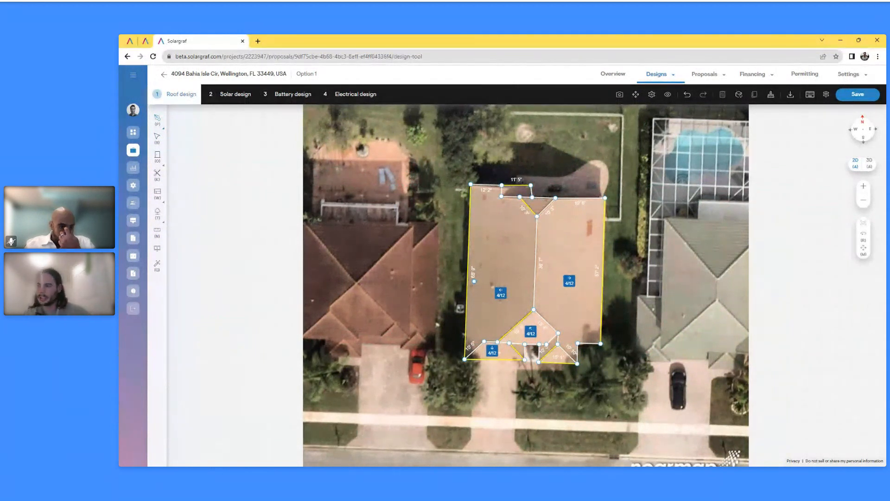
Run the Wizard to detect 5/12 pitch, walls and trees, then select the left facet
left_click(158, 266)
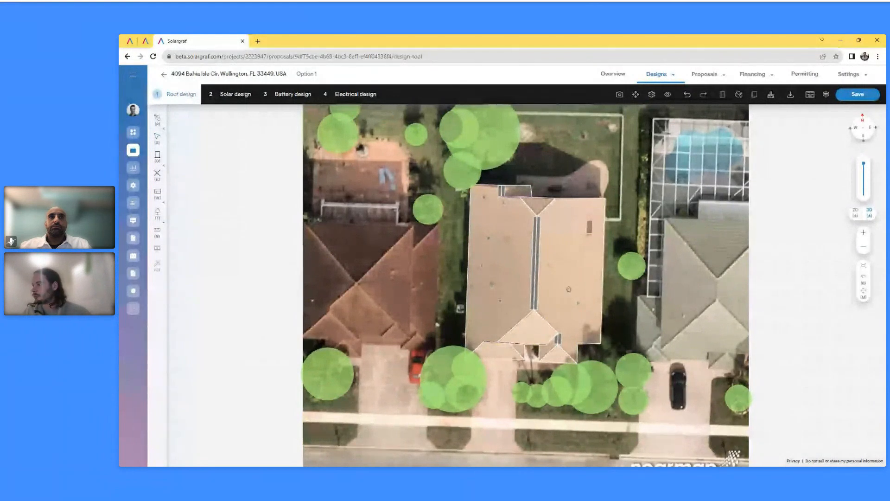
left_click_drag(569, 289, 545, 200)
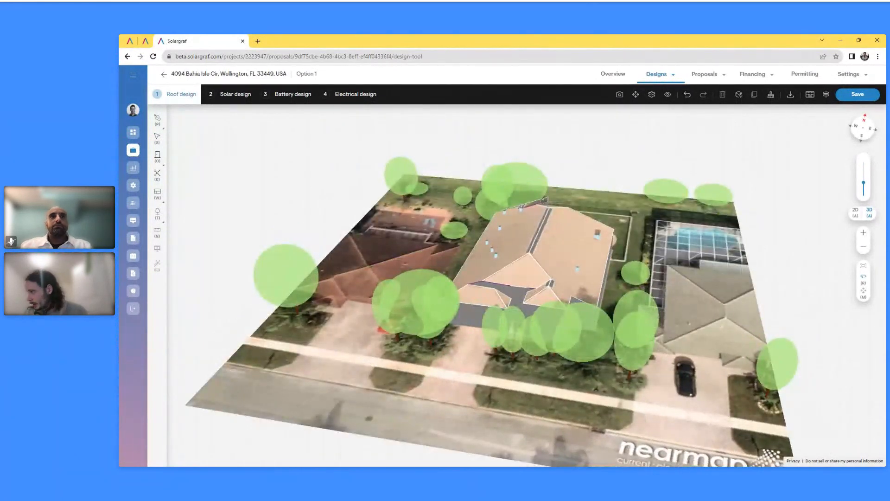
key("a")
left_click(499, 251)
Keep the left facet's azimuth at 83° after testing inversion, and show the 3D model
left_click(261, 226)
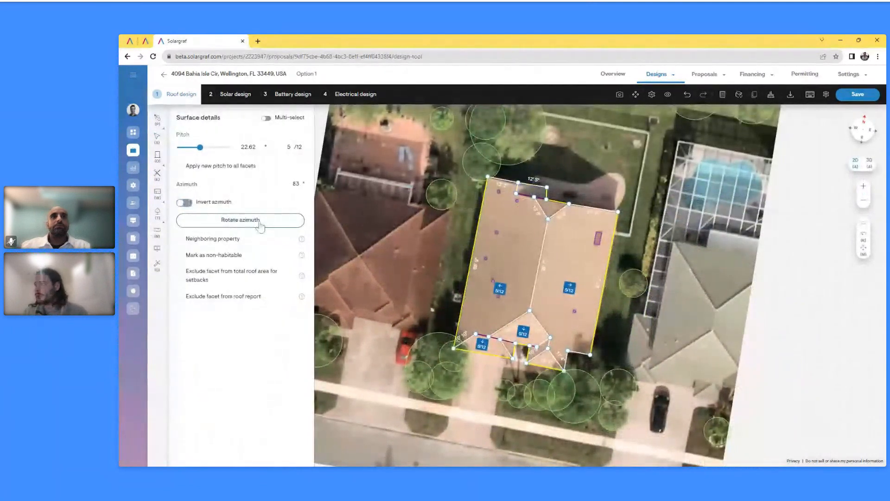
left_click(261, 226)
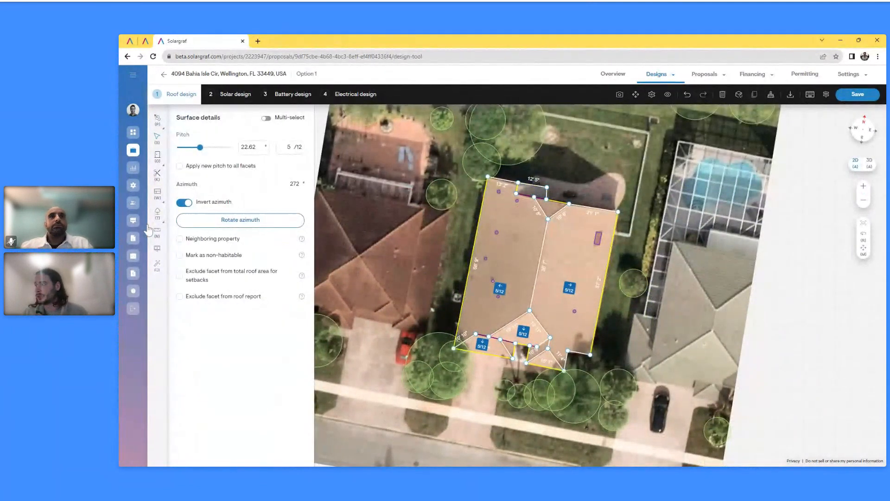
left_click(260, 226)
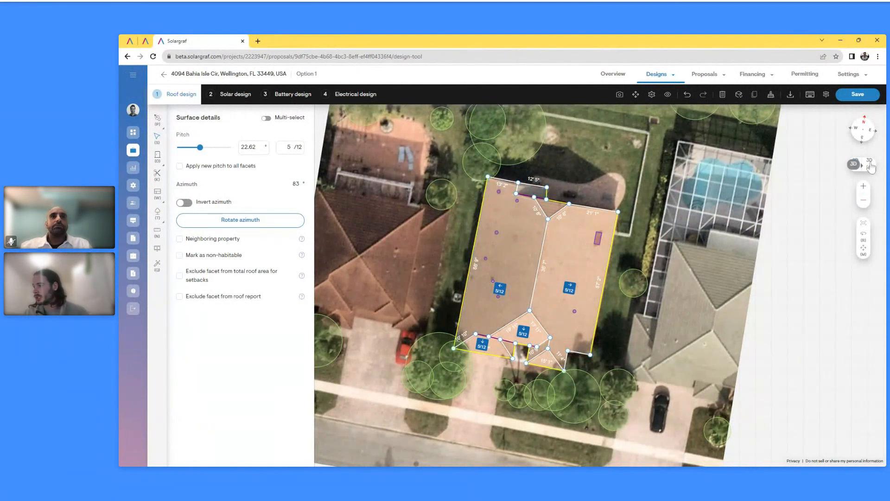
left_click(870, 163)
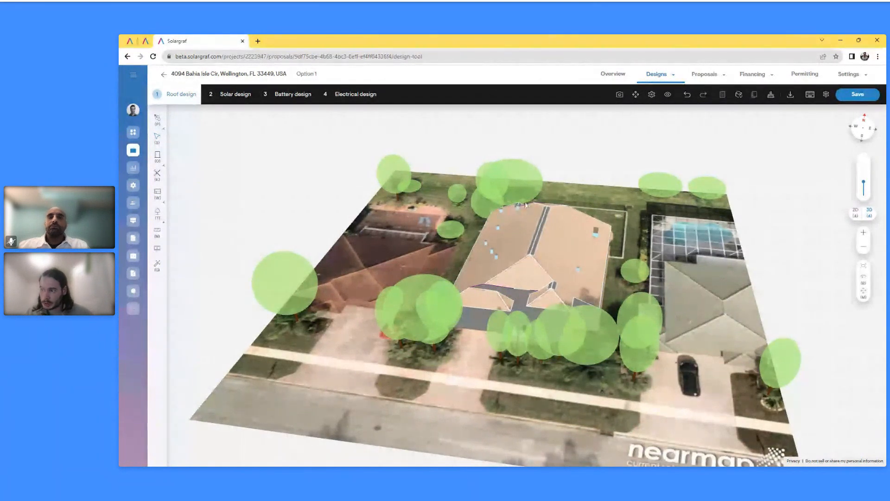
Compare a Google Maps view beside the 3D house, rotating both, then restore aerial imagery
left_click(158, 250)
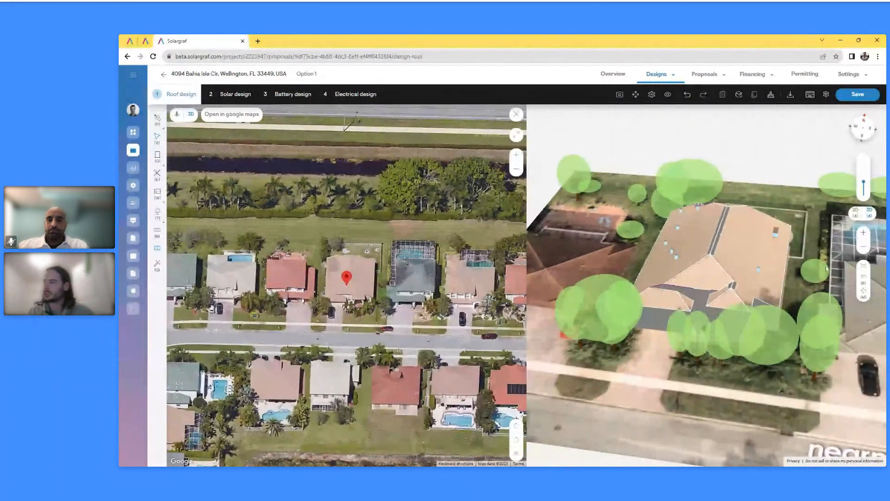
left_click_drag(733, 301, 733, 229)
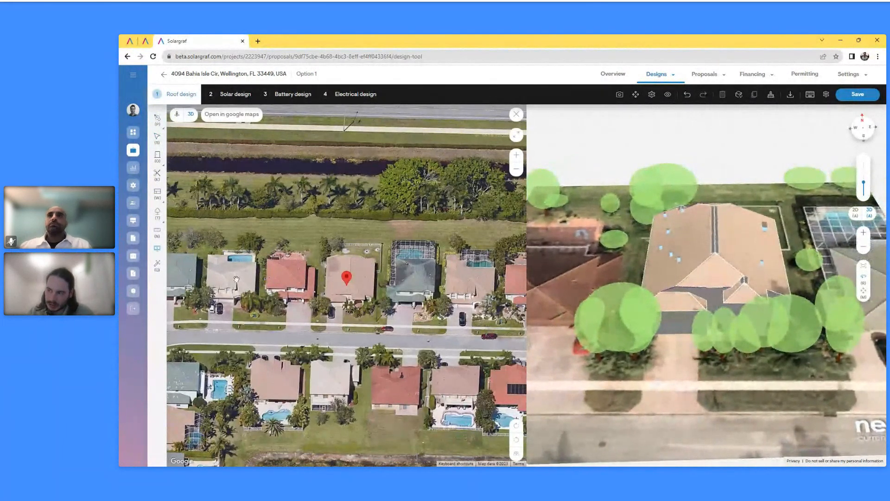
left_click(517, 440)
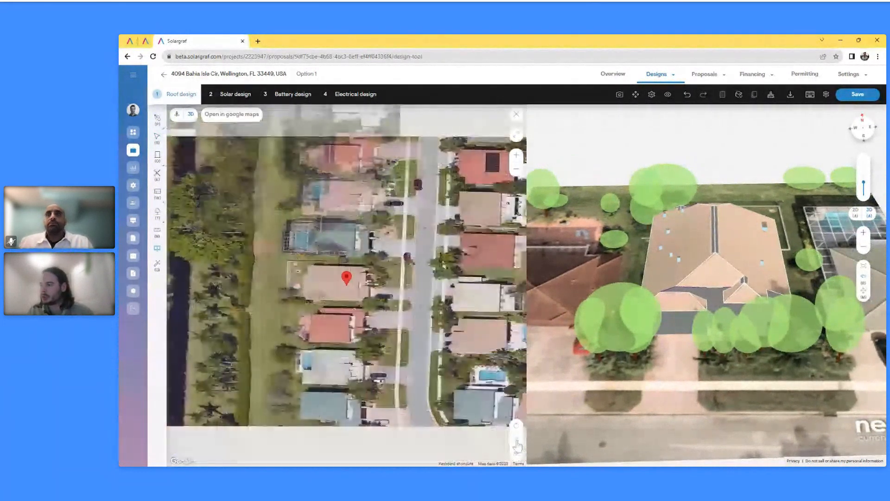
left_click_drag(682, 300, 793, 300)
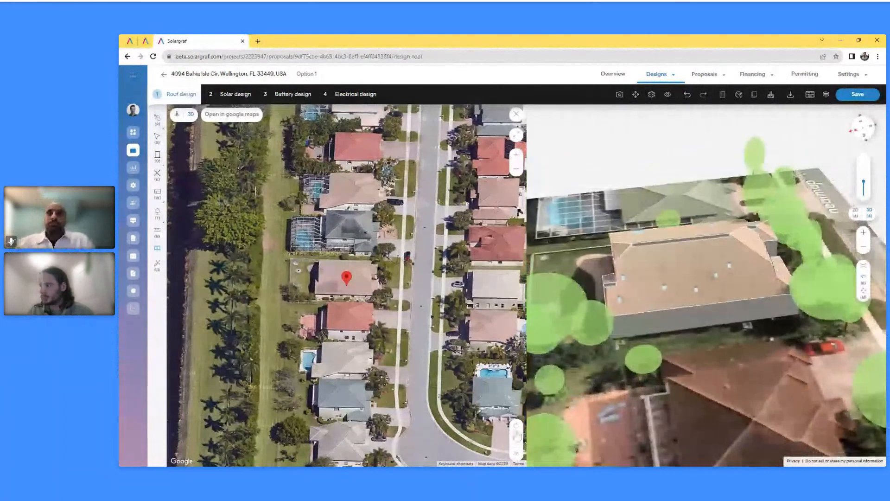
left_click(516, 425)
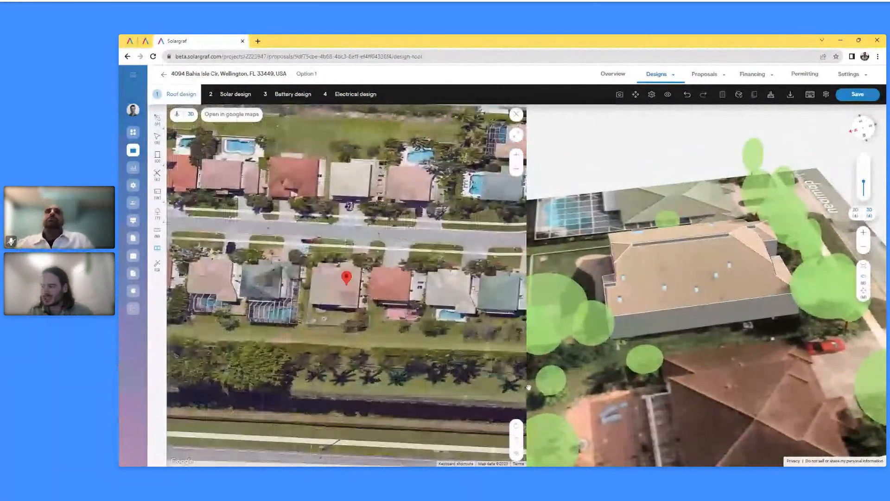
left_click_drag(653, 305, 616, 301)
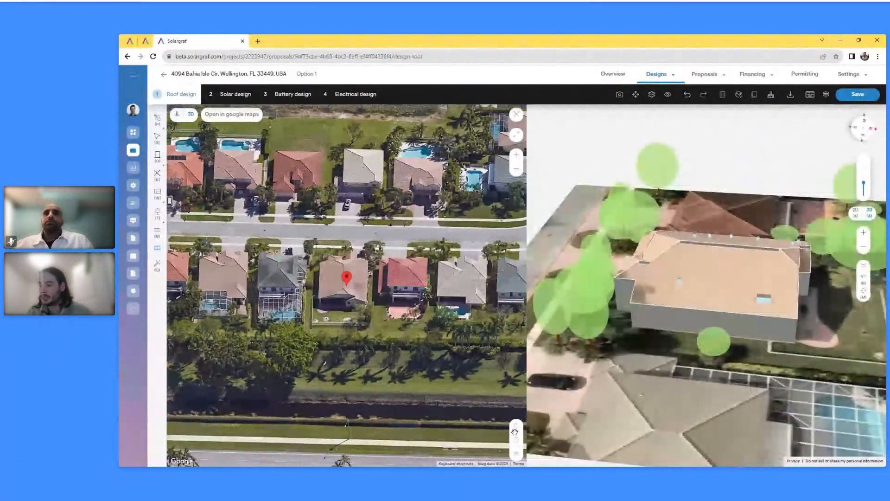
left_click(516, 429)
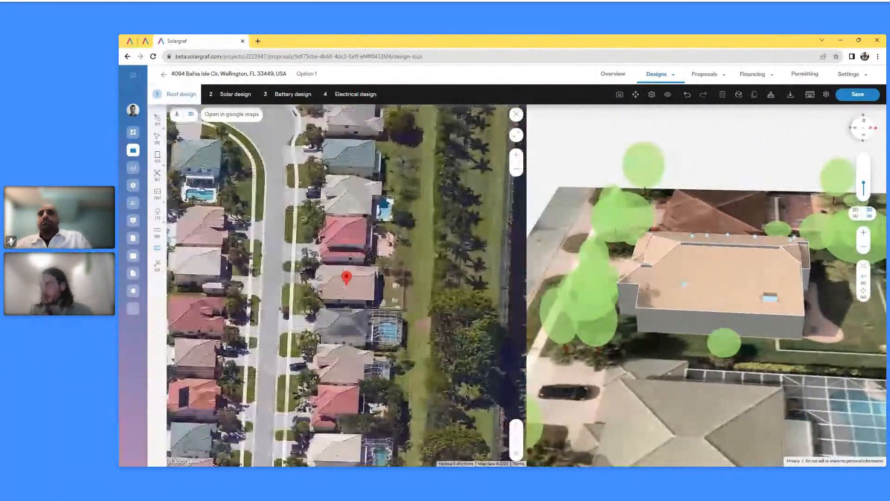
left_click_drag(678, 281, 776, 278)
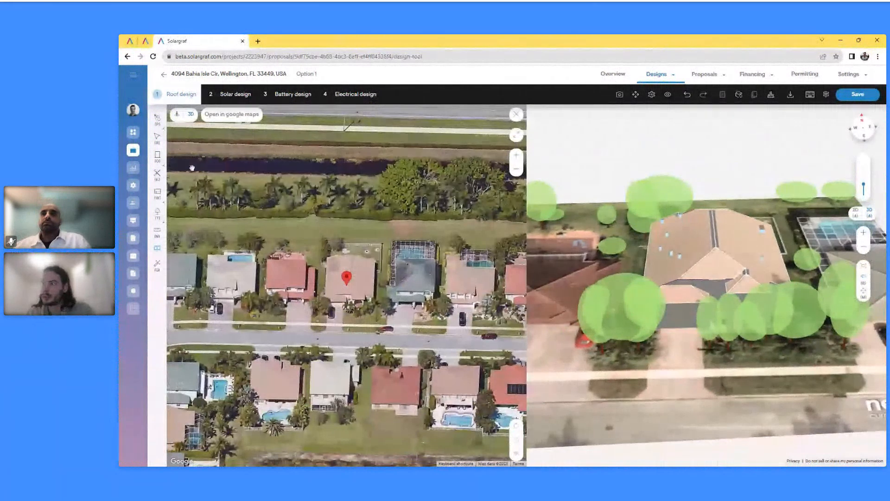
left_click(177, 115)
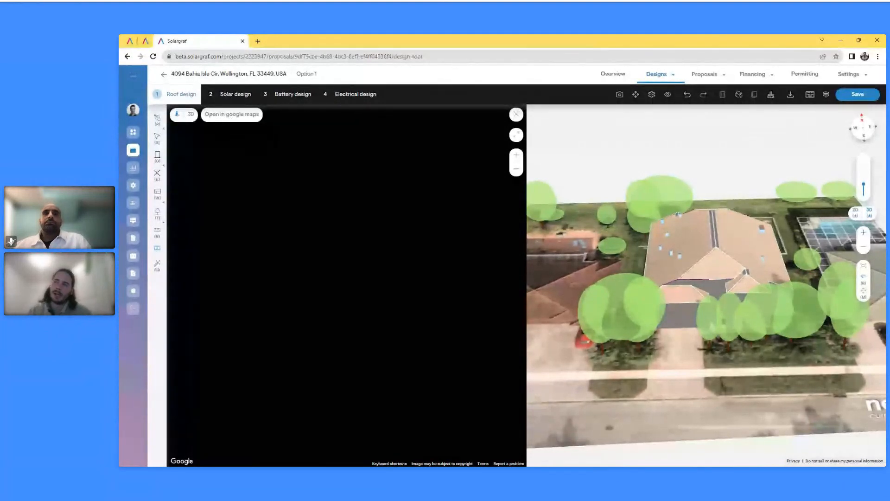
left_click(190, 116)
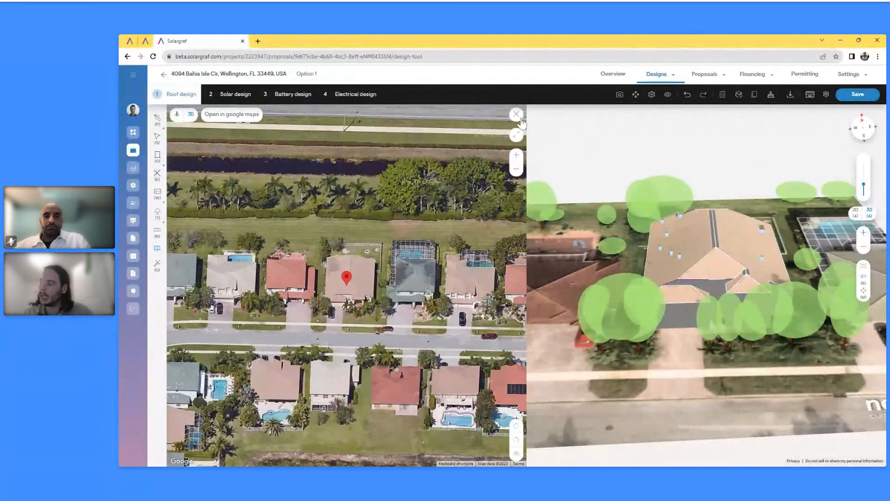
Close the map comparison and move on to the Solar design step
left_click(517, 115)
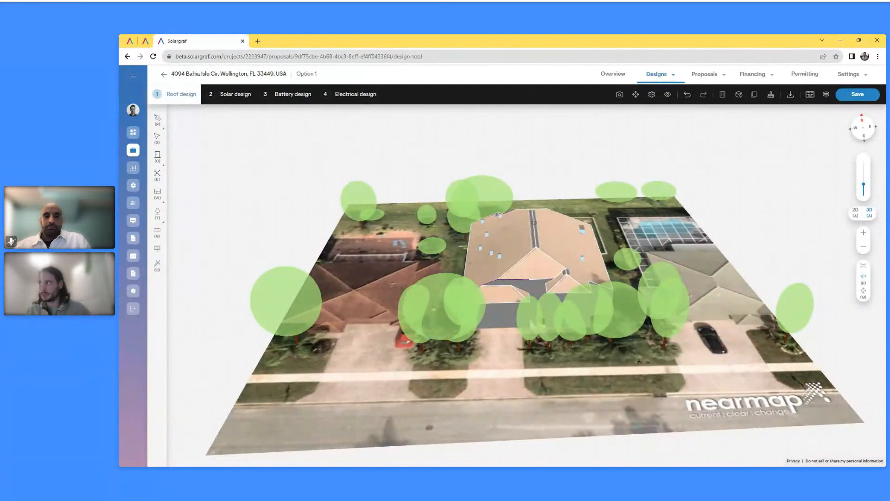
left_click(240, 99)
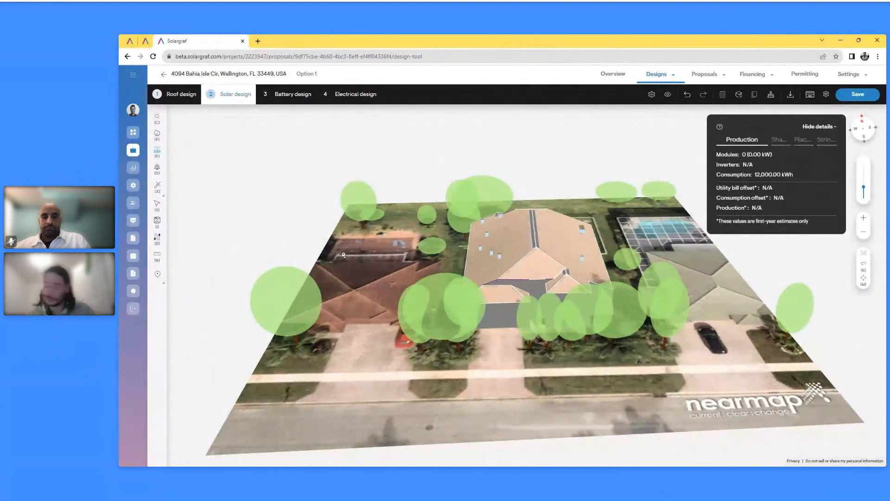
Run the shading analysis: 99% SAV, 90% TOF and 90% TSRF annually
left_click(157, 118)
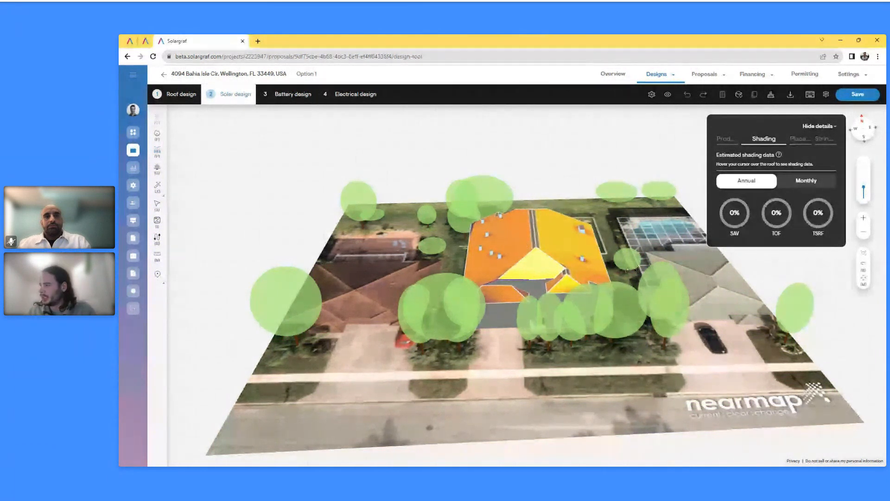
Tilt the 3-D view of the house and trees toward a top-down angle
left_click_drag(863, 187, 863, 187)
left_click_drag(627, 284, 626, 299)
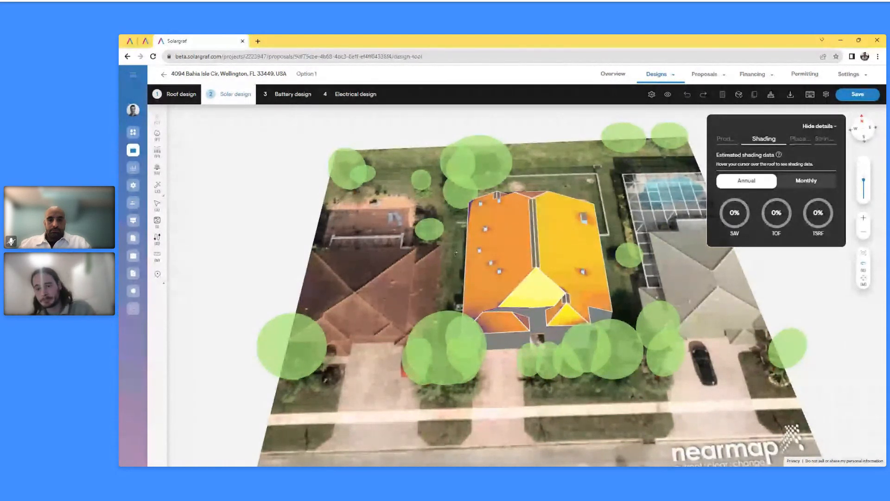
mouse_move(468, 251)
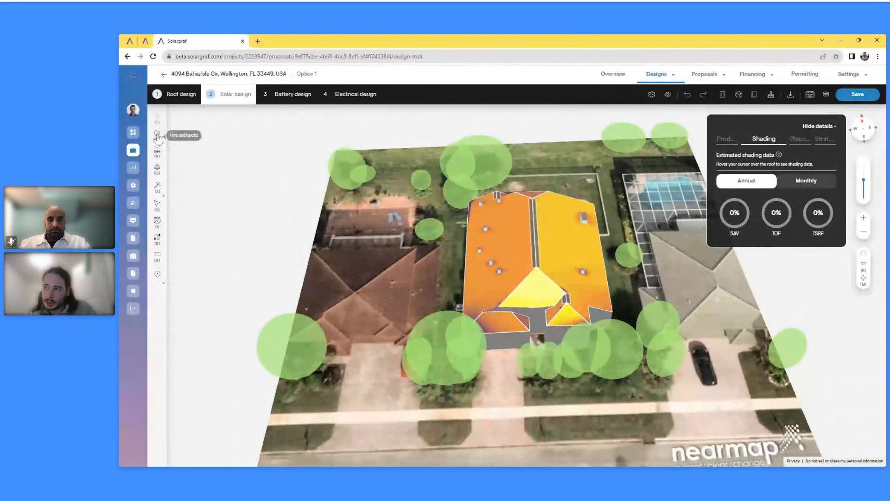
left_click(158, 135)
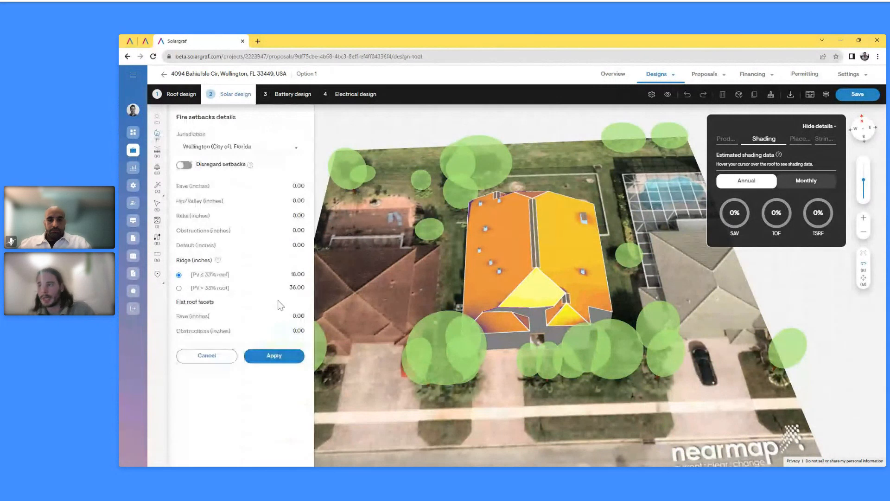
left_click(265, 152)
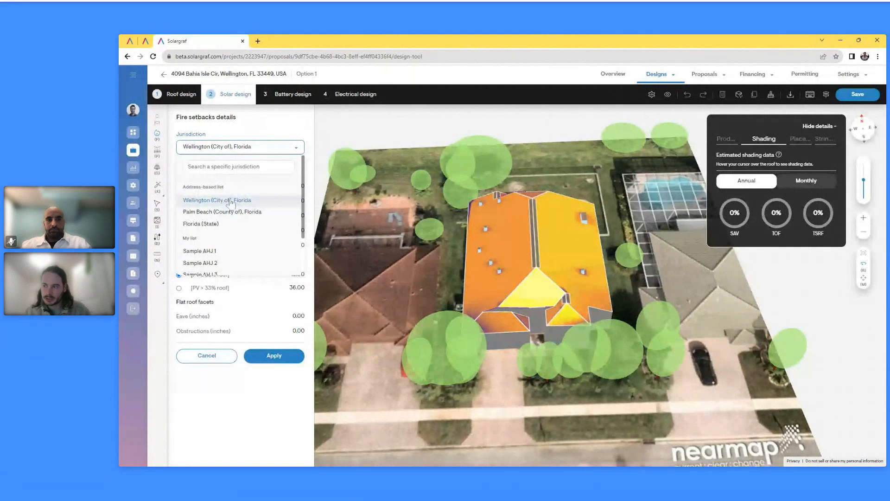
left_click(248, 397)
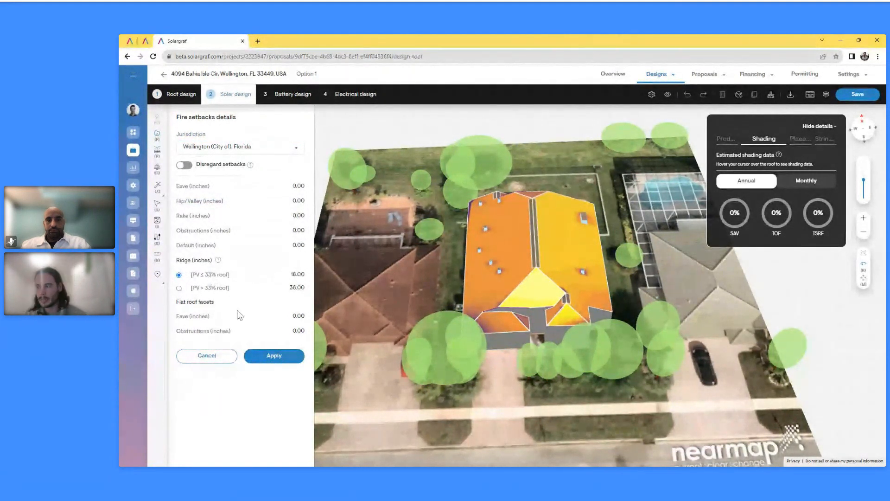
left_click(257, 147)
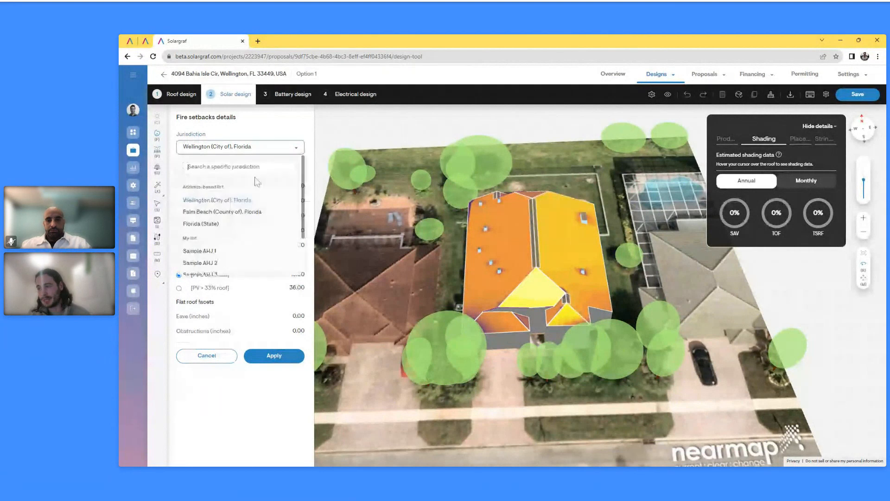
scroll(240, 224, "down", 1)
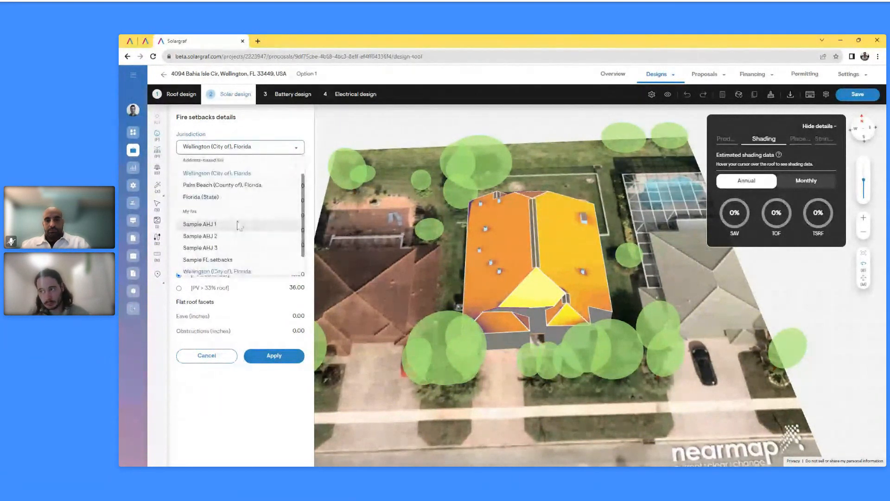
left_click(236, 384)
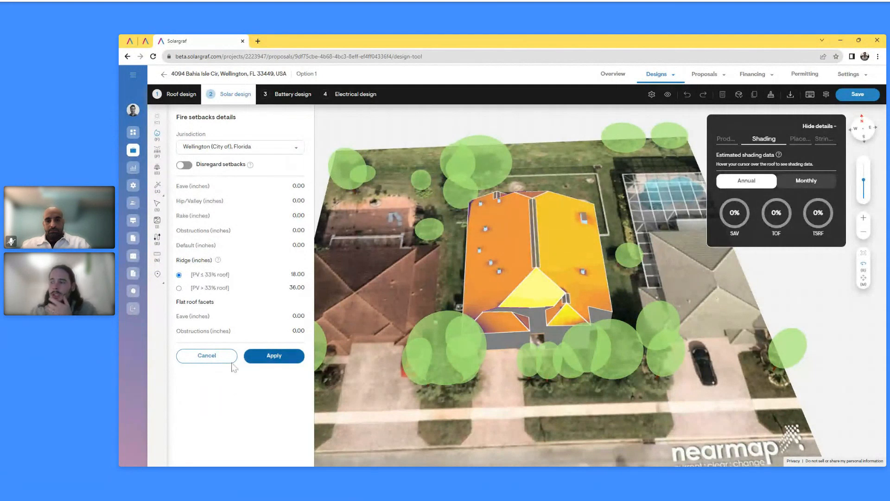
left_click(207, 357)
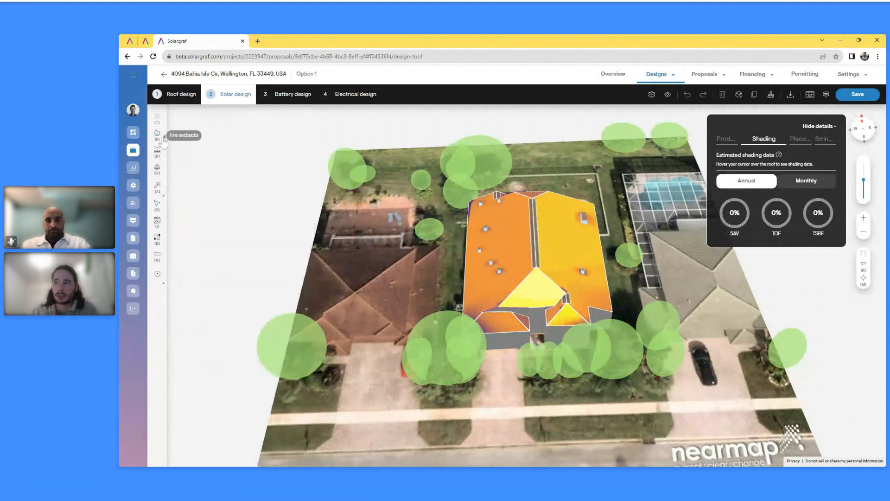
Zoom in on the house and select the roof ridge line to view its setbacks
scroll(516, 175, "up", 3)
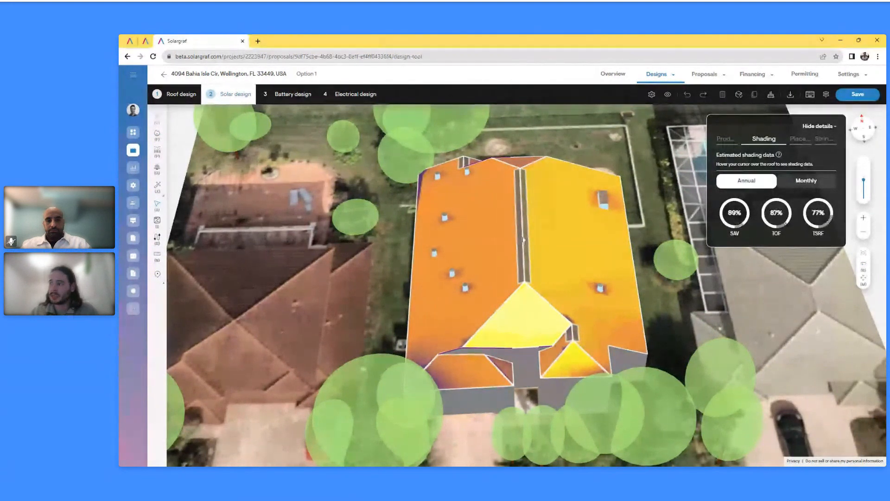
left_click(522, 240)
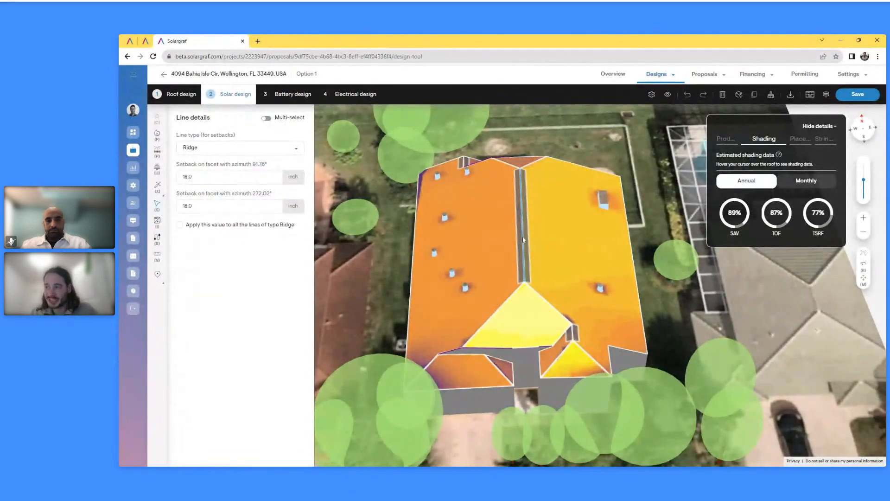
Close the ridge line details
key("Escape")
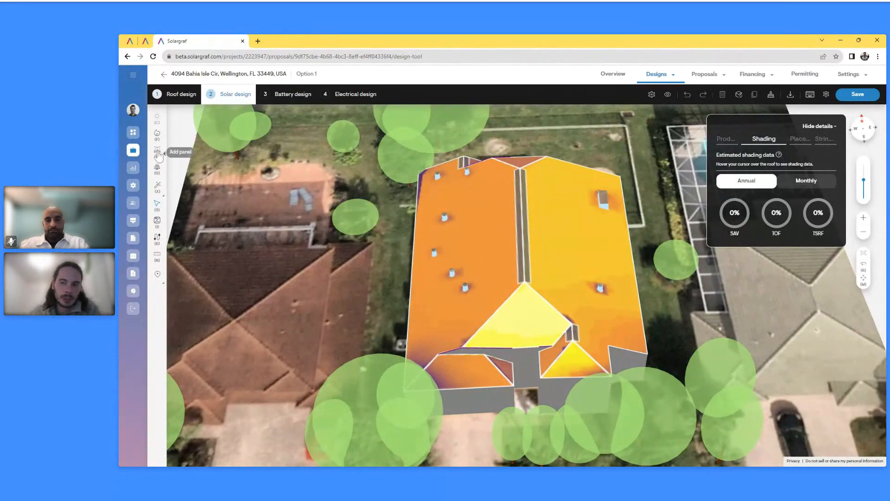
Start adding panels, keeping Hanwha Q CELLS modules and Enphase IQ8PLUS microinverters
left_click(158, 154)
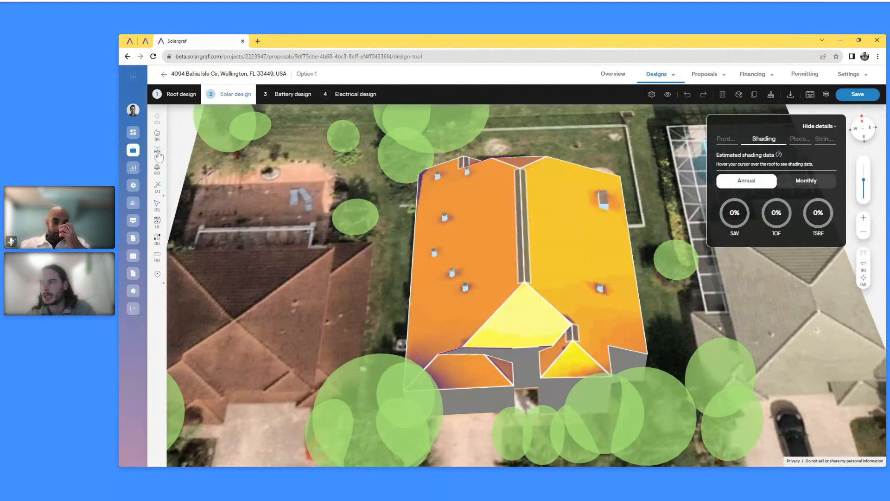
mouse_move(560, 234)
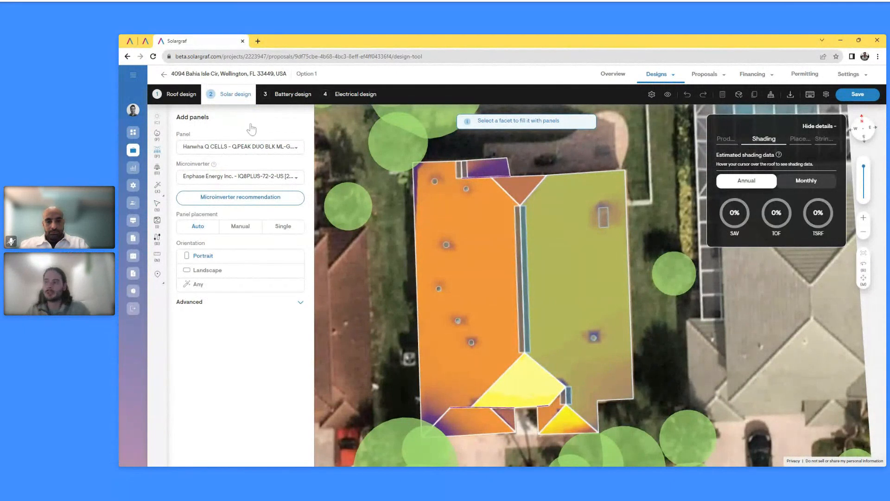
left_click(220, 148)
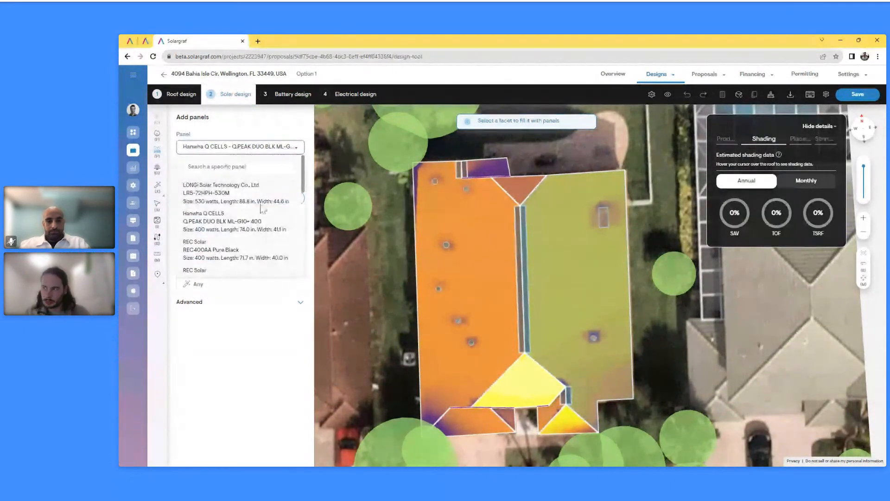
scroll(257, 208, "down", 3)
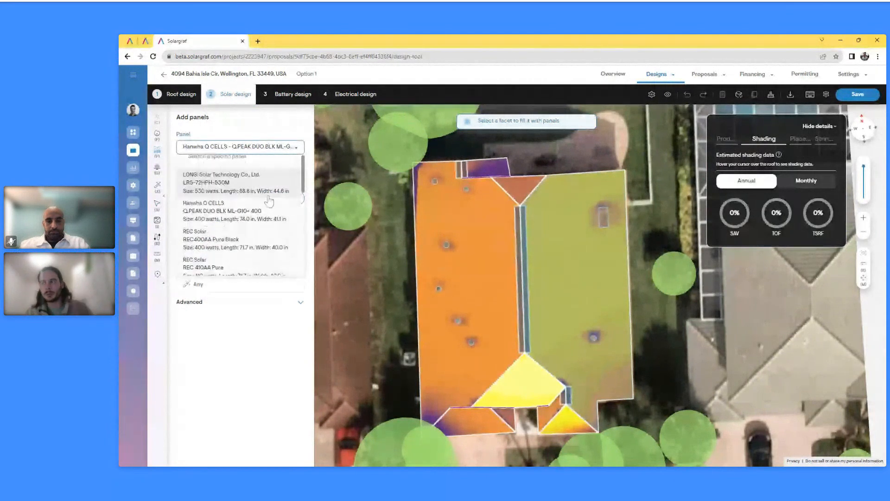
scroll(265, 236, "up", 3)
left_click(264, 147)
left_click(263, 177)
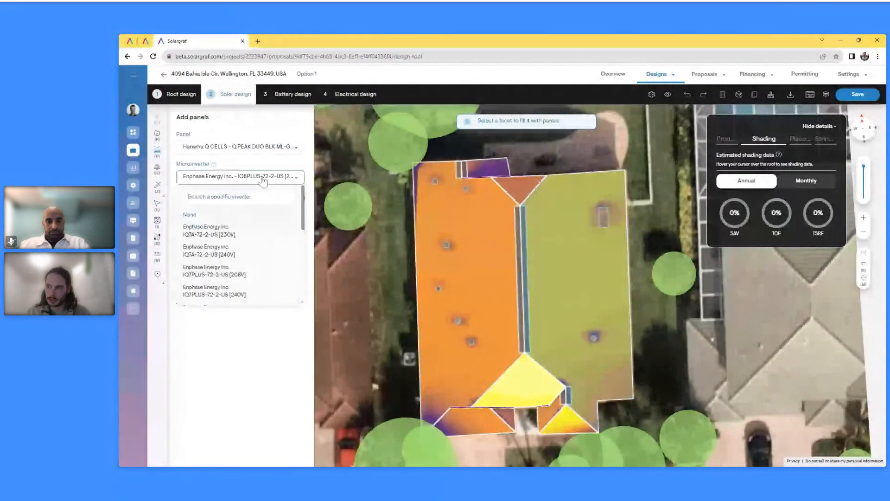
left_click(263, 126)
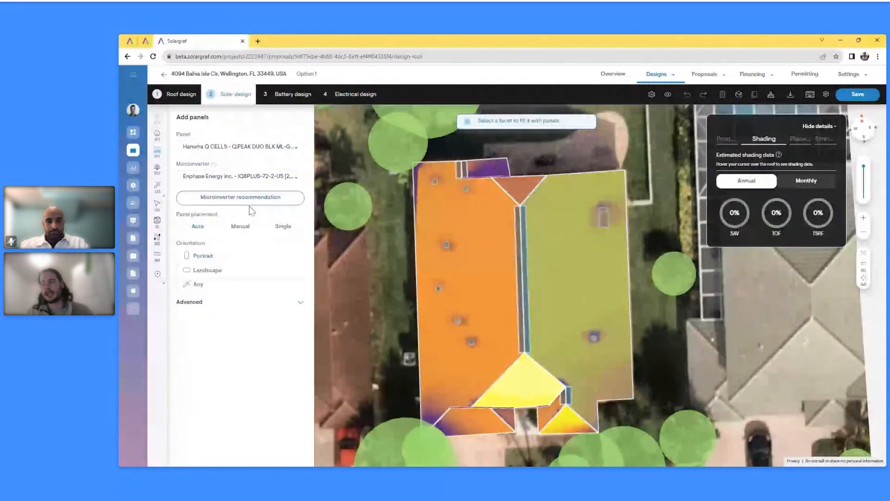
Choose portrait orientation with Auto placement, leaving advanced settings unchanged
left_click(220, 258)
left_click(300, 303)
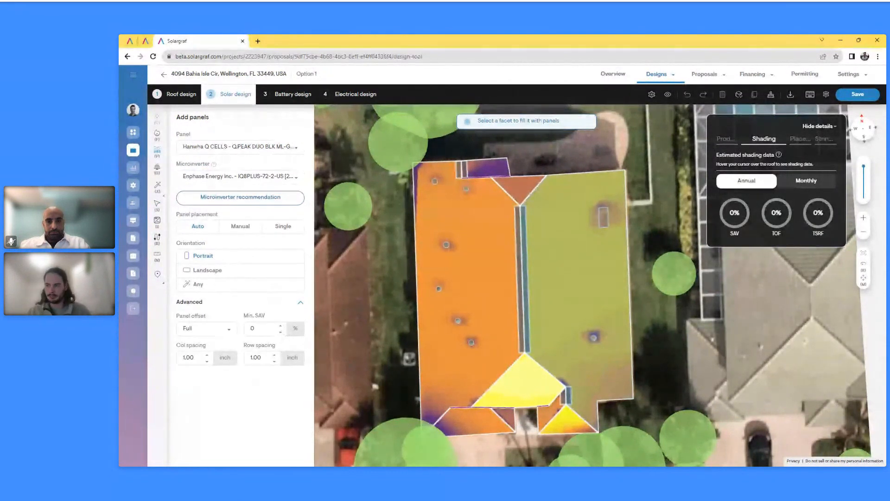
left_click(300, 305)
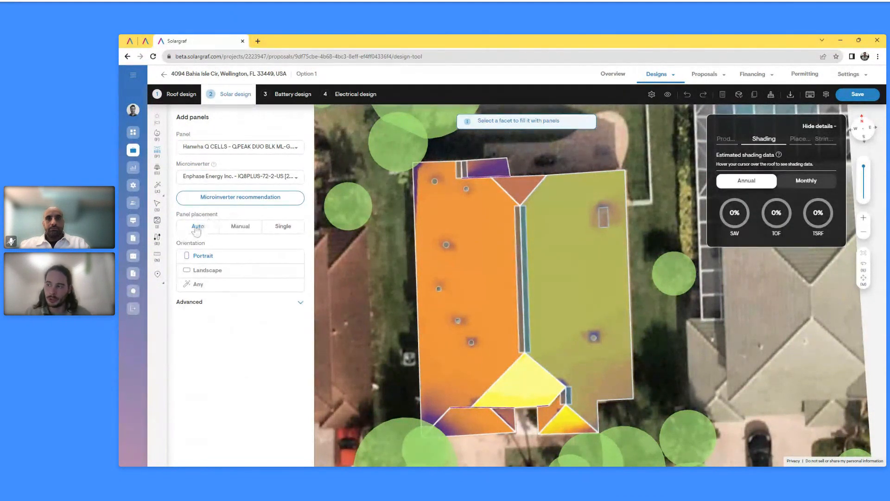
Auto-fill the right roof facet with 43 panels (17.20 kW), check production, then delete that array
left_click(584, 276)
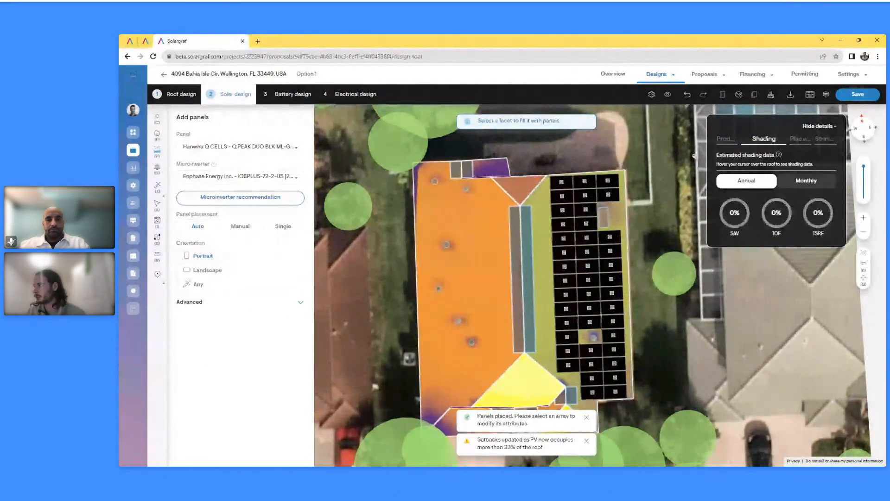
left_click(726, 139)
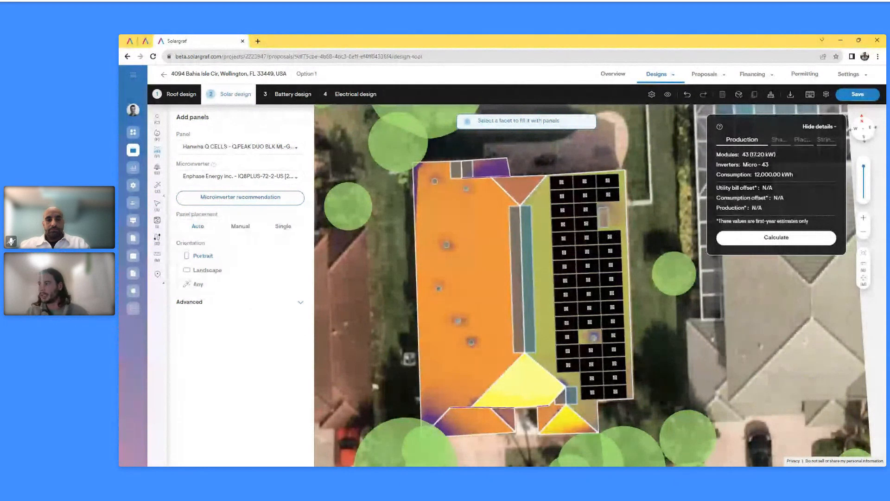
key("Escape")
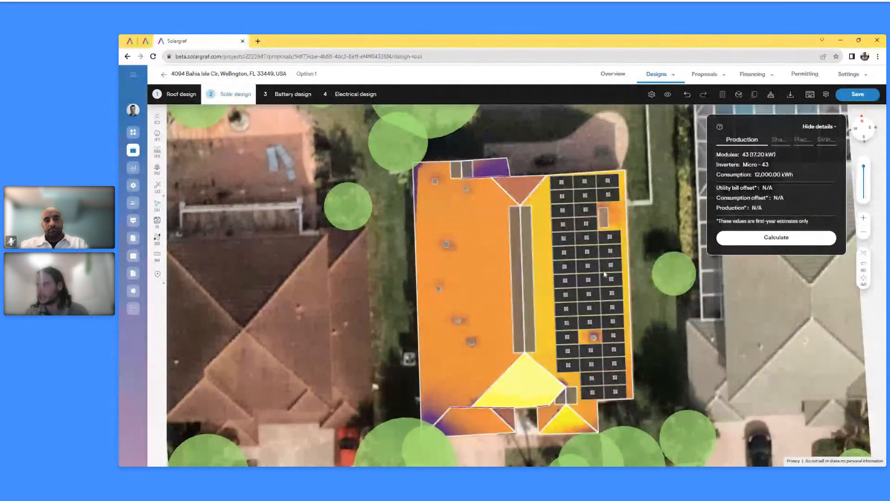
left_click(589, 271)
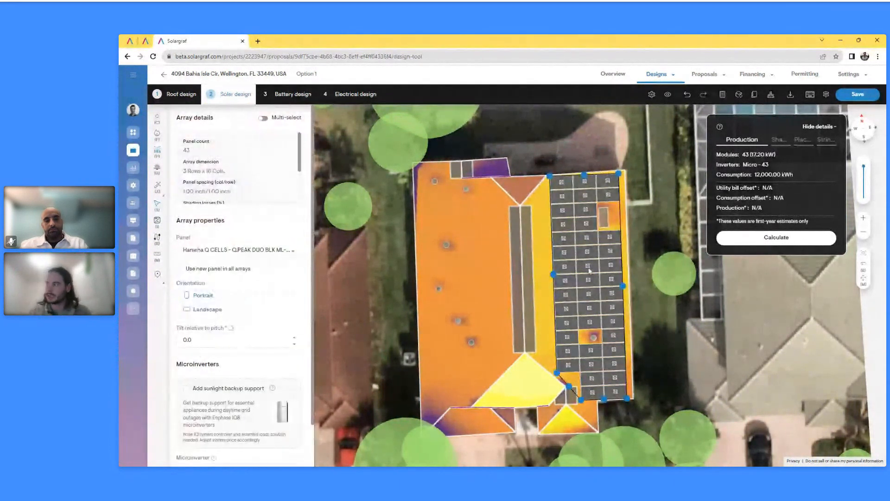
key("Delete")
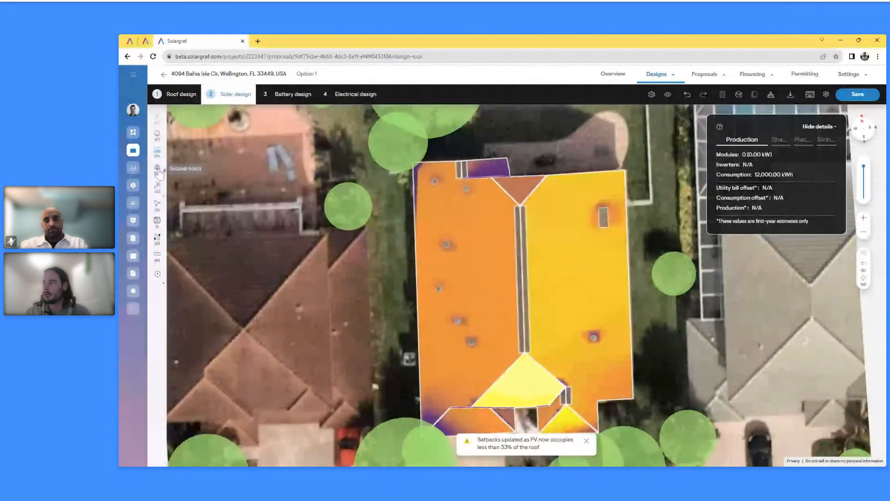
Lay out a 2-row by 8-column block of 16 panels on the right roof facet
left_click(563, 269)
left_click(241, 227)
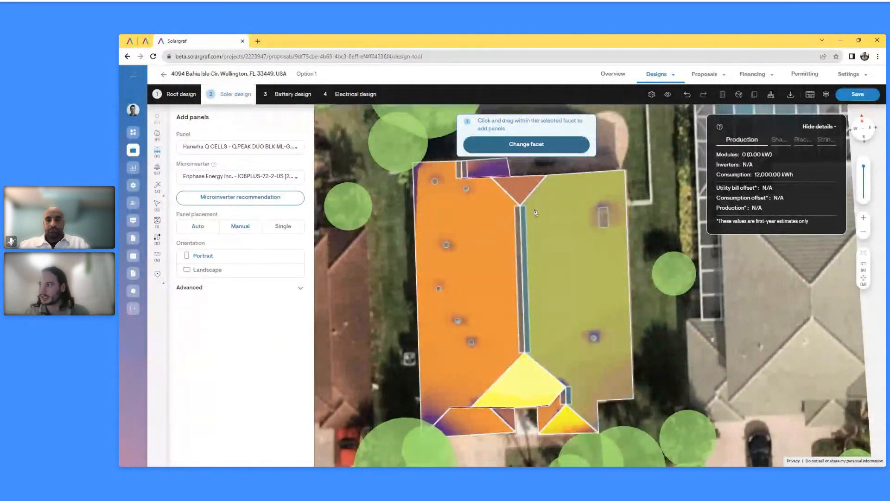
left_click_drag(534, 212, 596, 327)
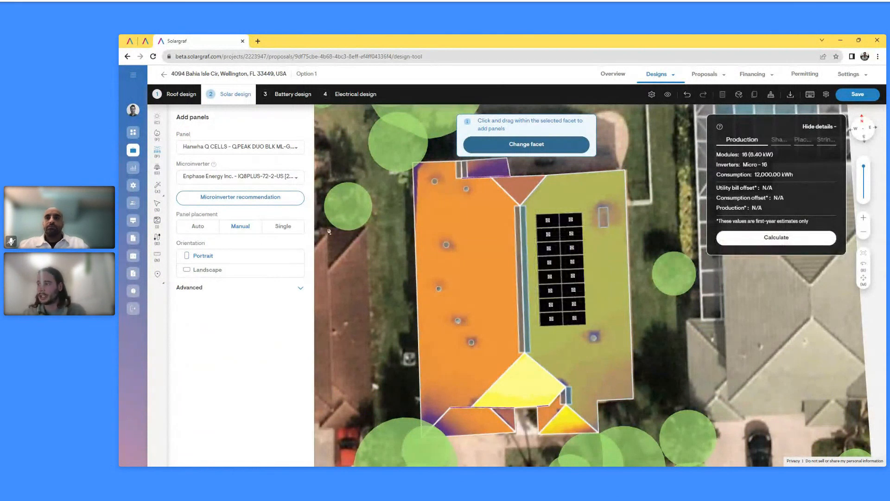
Try adding single panels beside the 16-panel array, then undo them and reselect the array
left_click(284, 228)
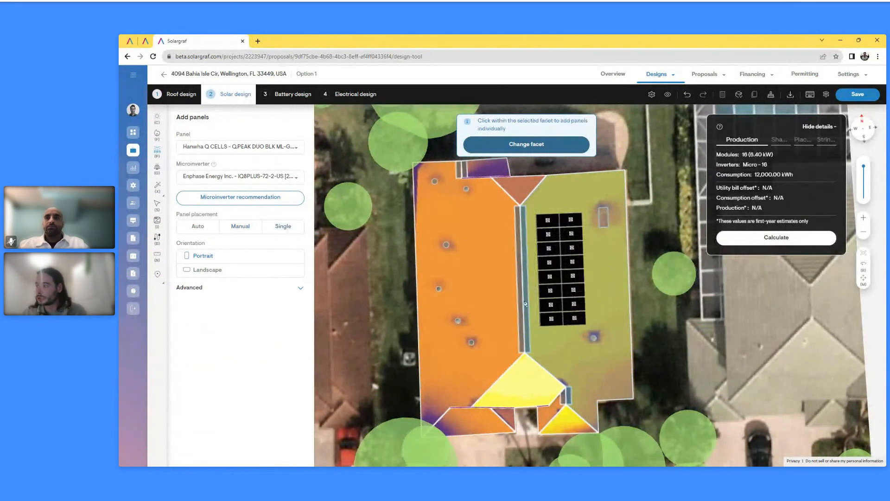
left_click(561, 350)
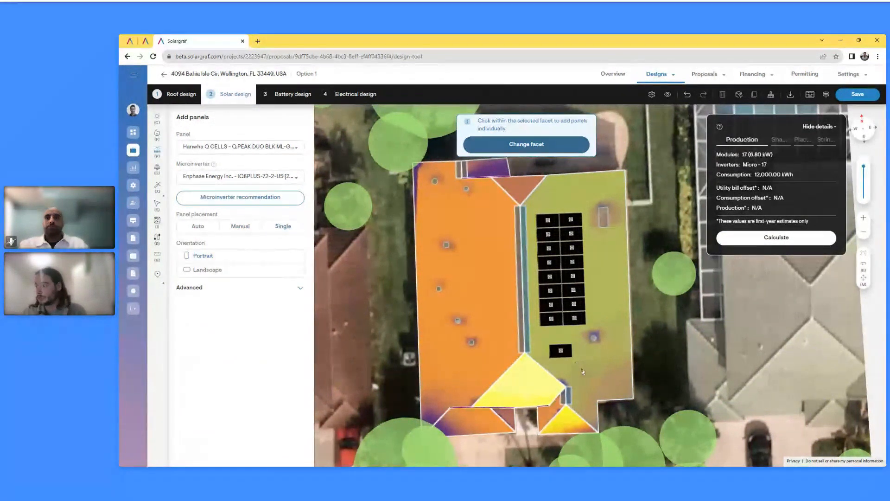
left_click(584, 370)
left_click(605, 303)
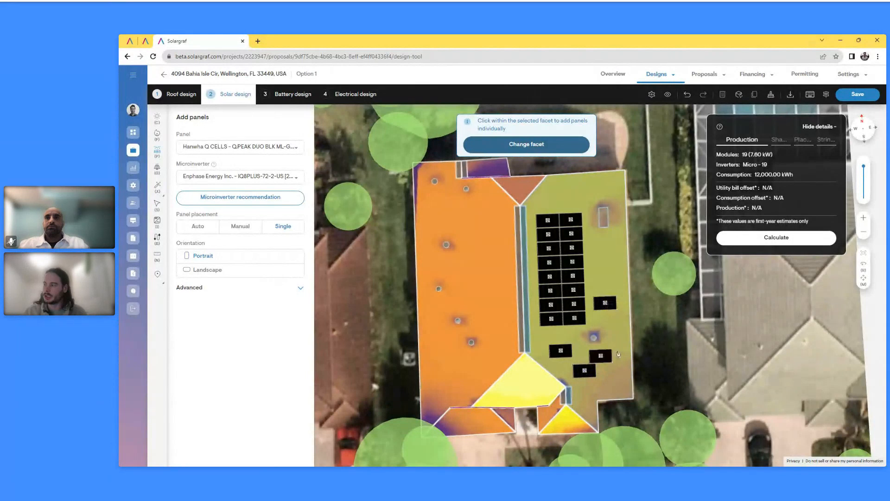
key("ctrl+z")
key("ctrl+z")
key("ctrl+z")
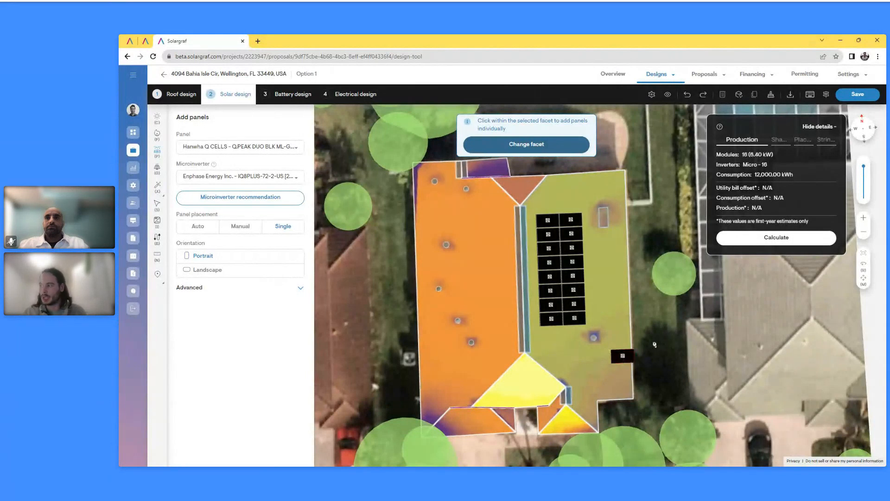
key("Escape")
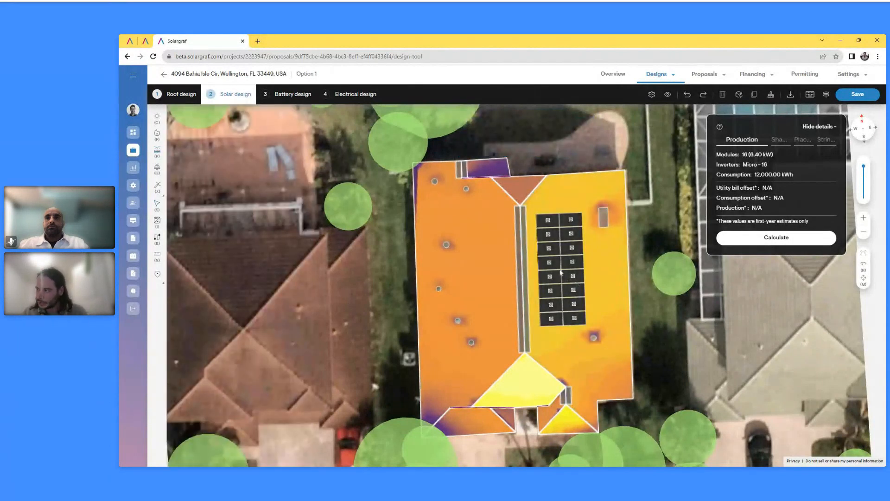
left_click(560, 274)
Shift the 16-panel array slightly right, then add two trial single panels and delete them
left_click_drag(560, 274, 568, 274)
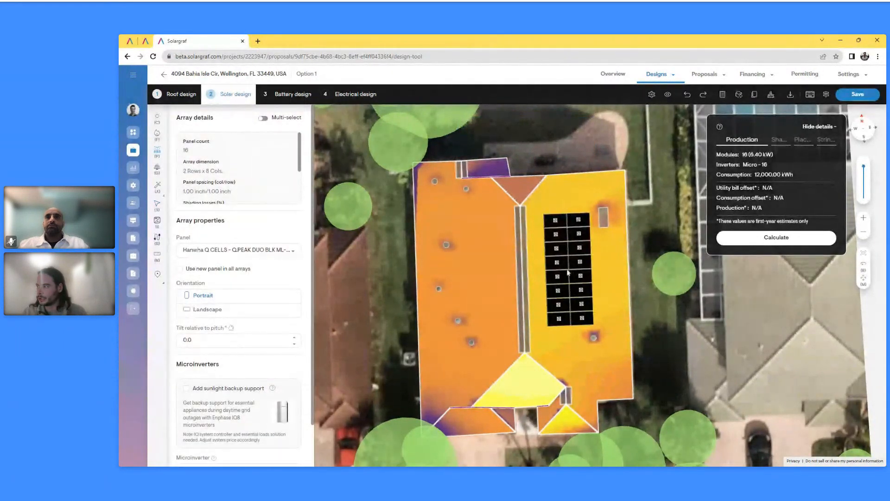
left_click(636, 295)
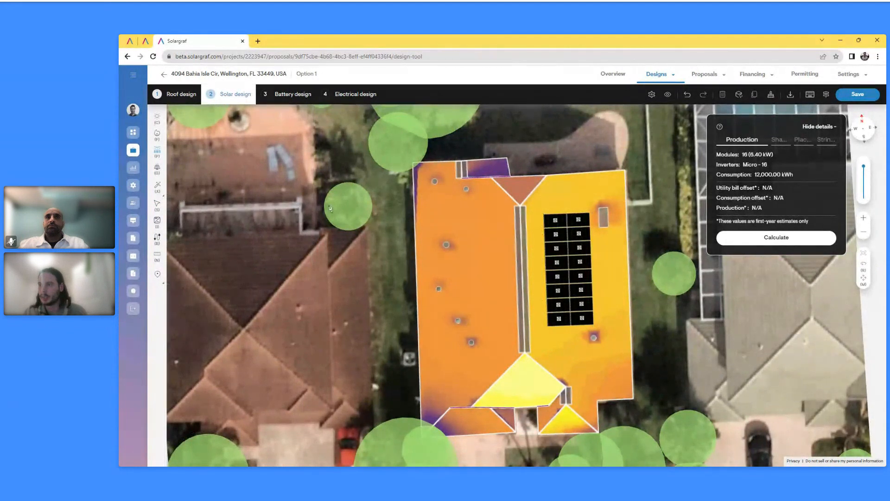
left_click(158, 151)
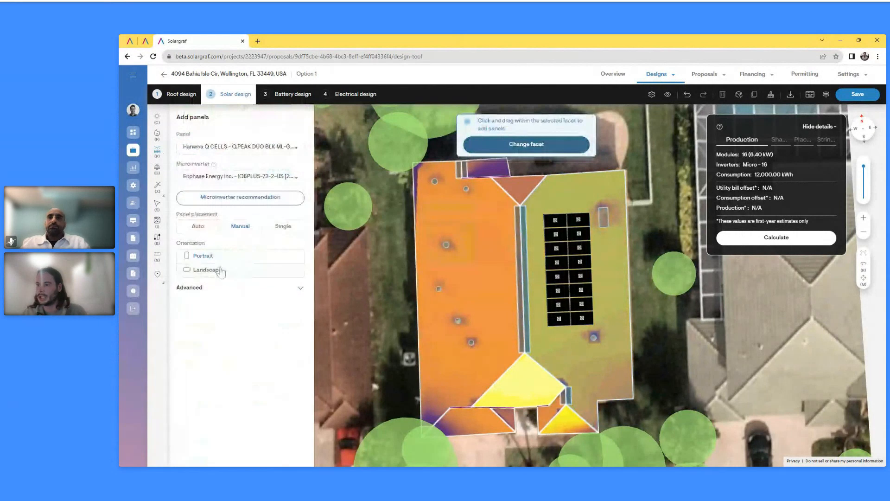
left_click(282, 230)
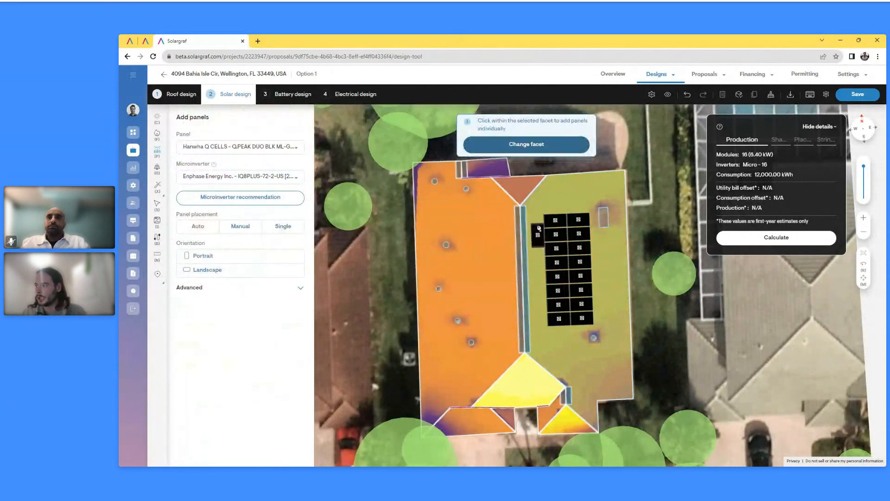
left_click(539, 238)
left_click(539, 260)
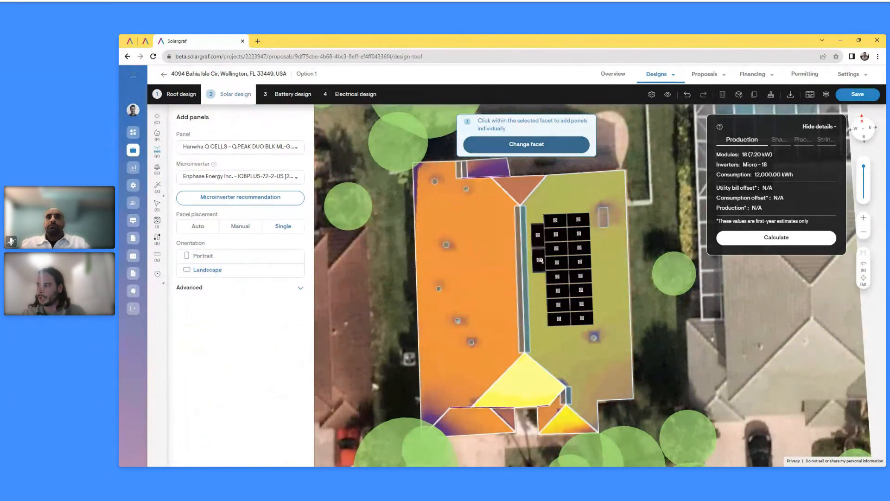
key("Escape")
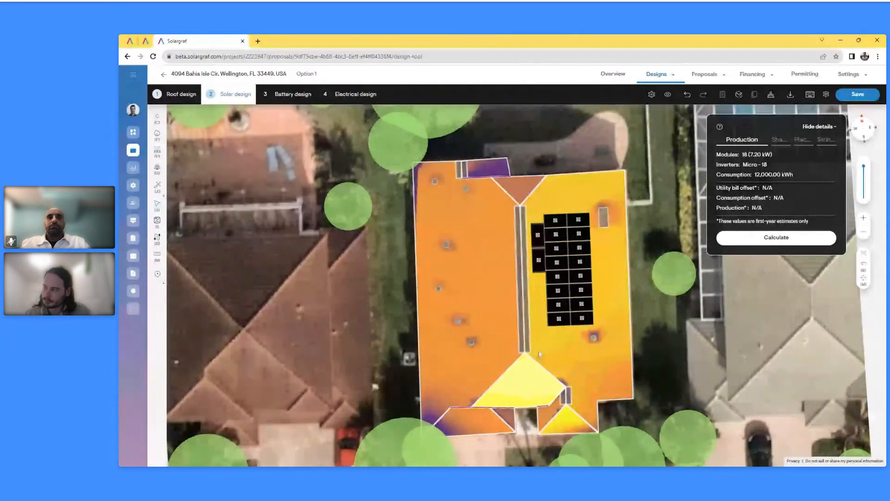
left_click(539, 260)
key("Delete")
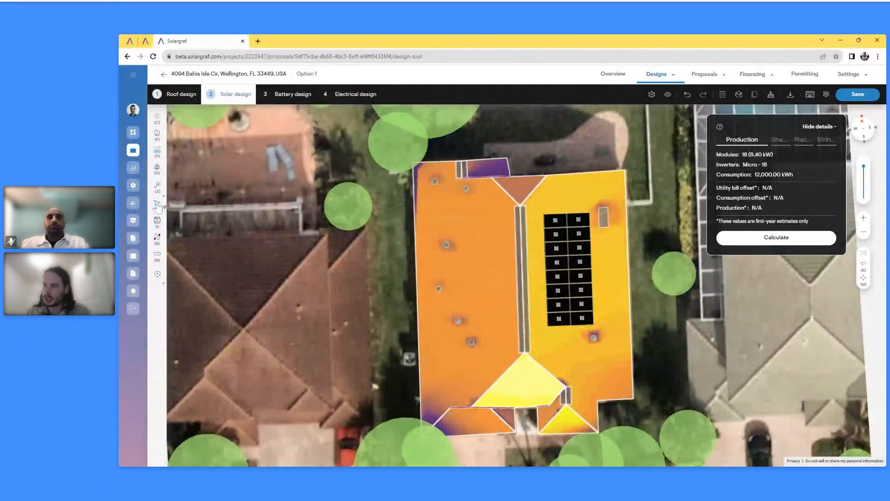
left_click(562, 271)
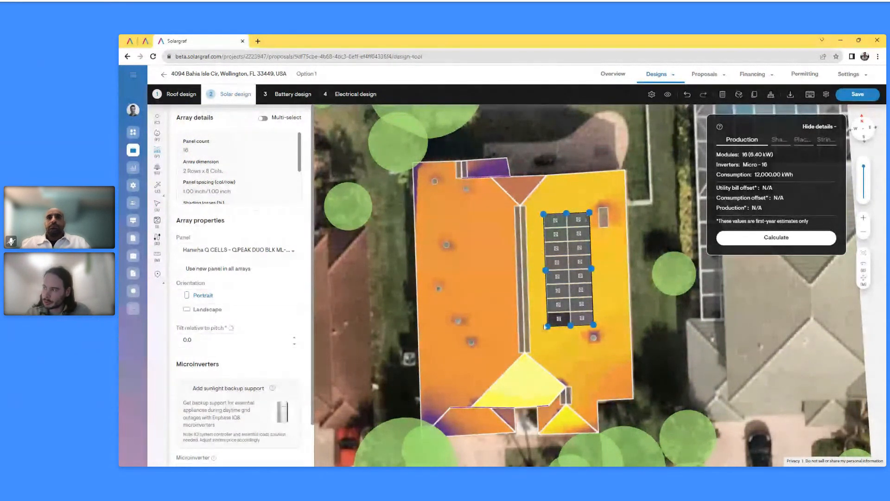
left_click_drag(547, 326, 531, 370)
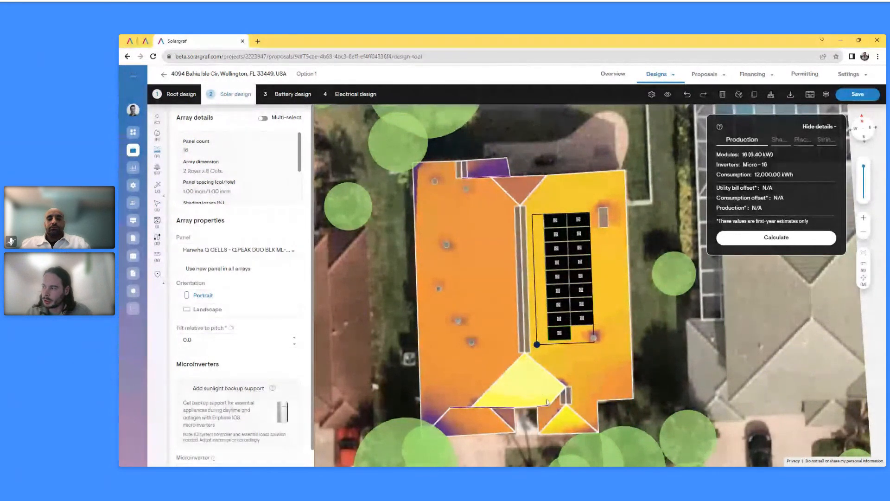
mouse_move(537, 345)
left_mouse_down()
mouse_move(552, 336)
mouse_move(544, 330)
left_mouse_up()
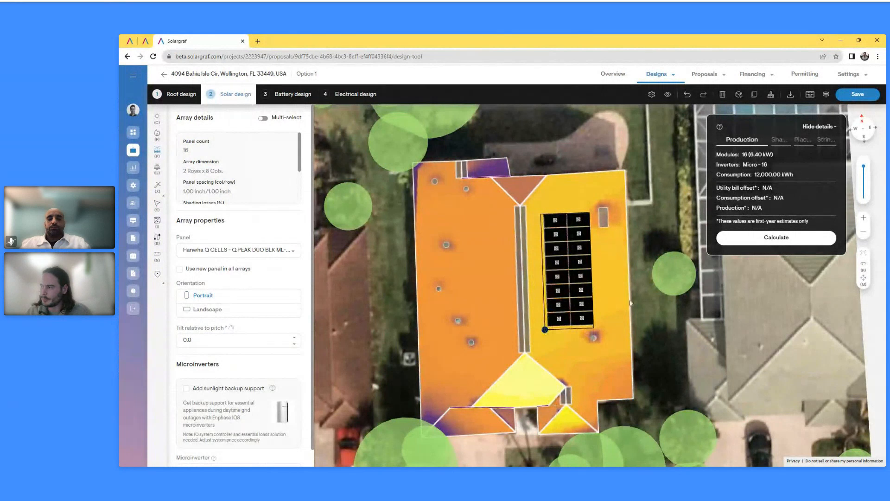
key("Escape")
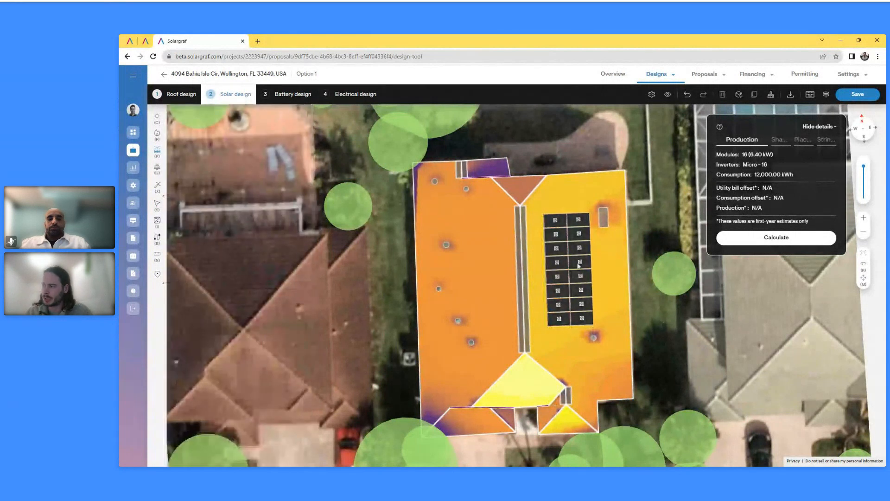
left_click_drag(579, 265, 560, 282)
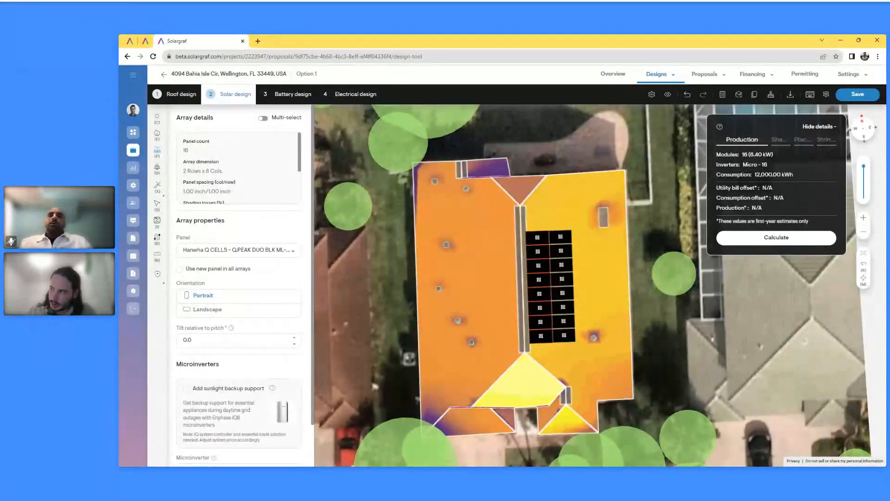
left_click_drag(560, 282, 560, 283)
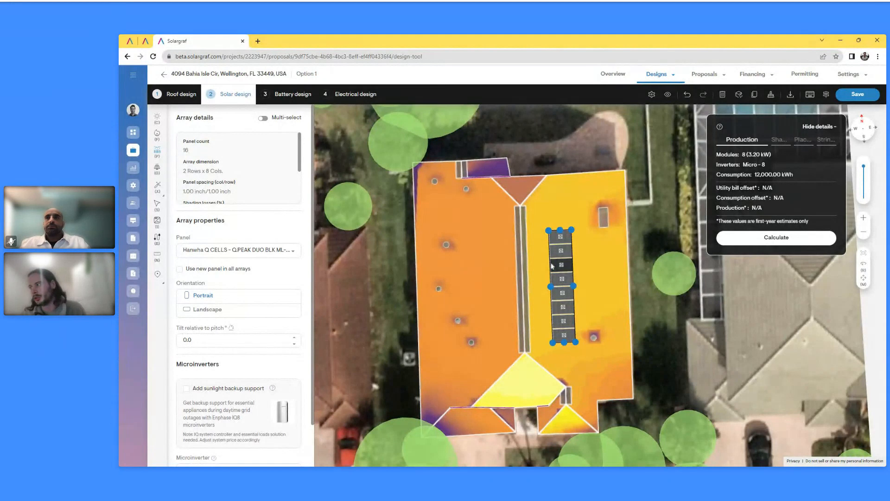
key("ctrl+z")
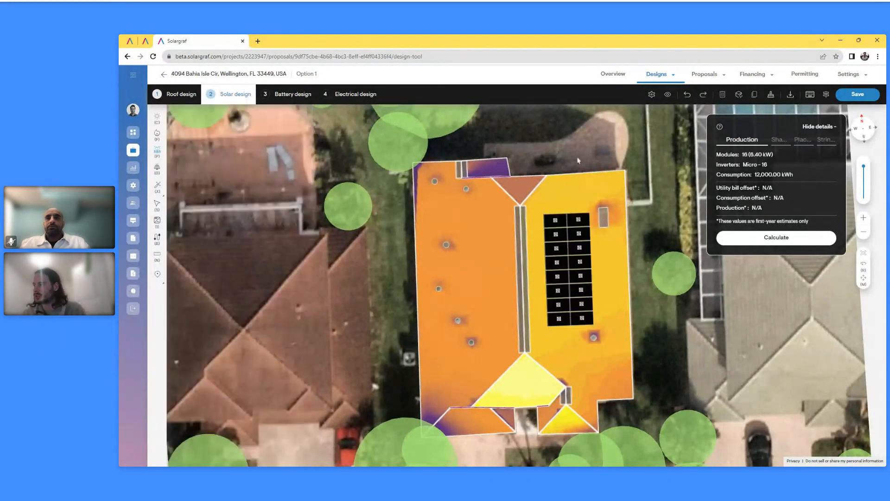
left_click(563, 262)
left_click_drag(562, 262, 578, 255)
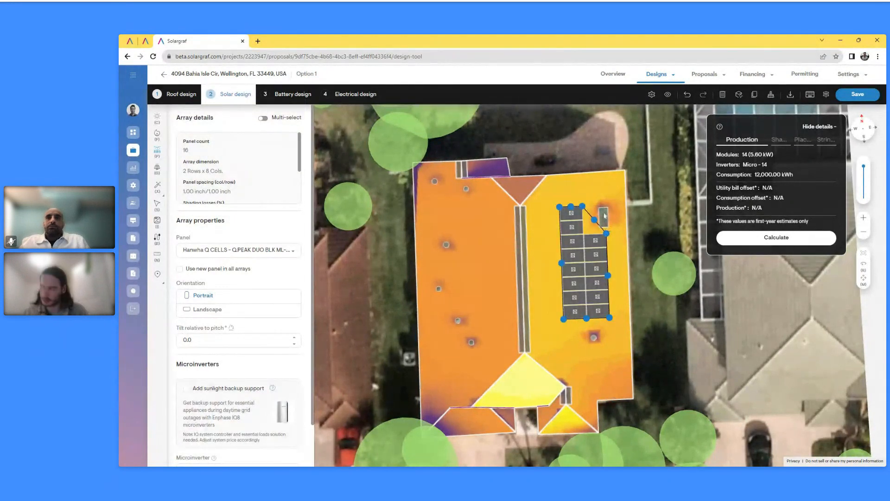
left_click(605, 172)
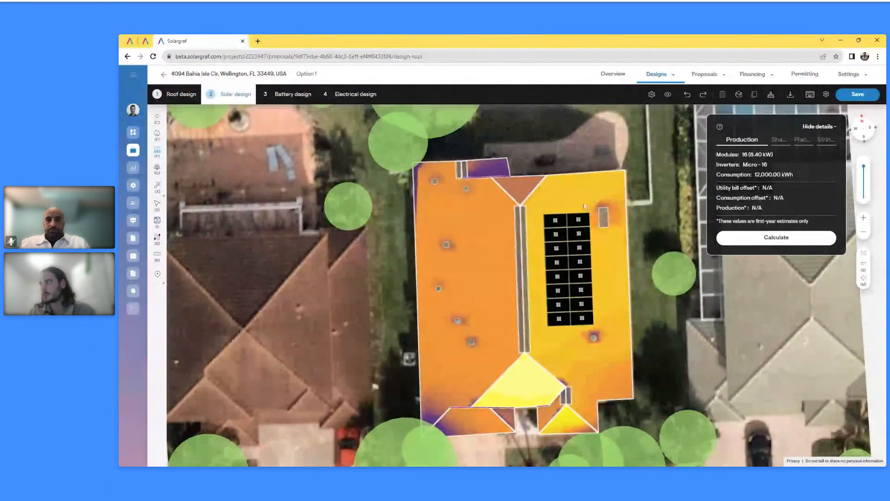
left_click(553, 252)
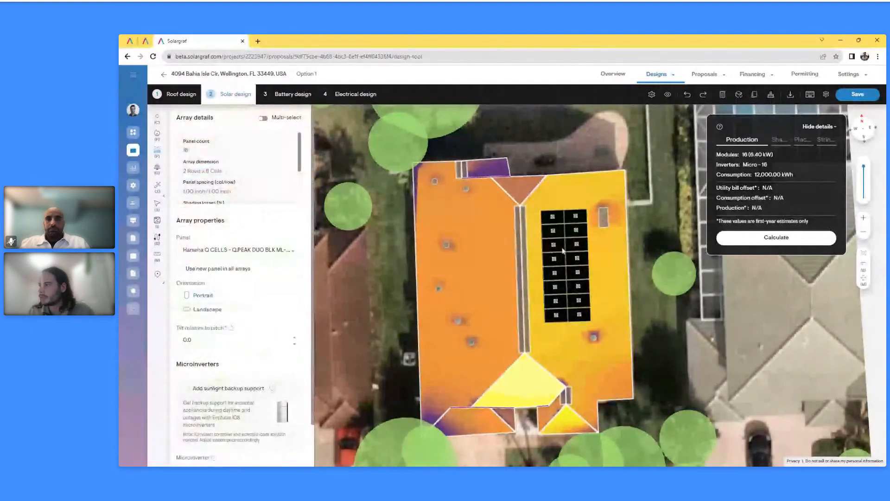
key("Escape")
Calculate production for the 16-panel design, yielding 9,197.40 kWh and 66.01% bill offset
left_click(781, 240)
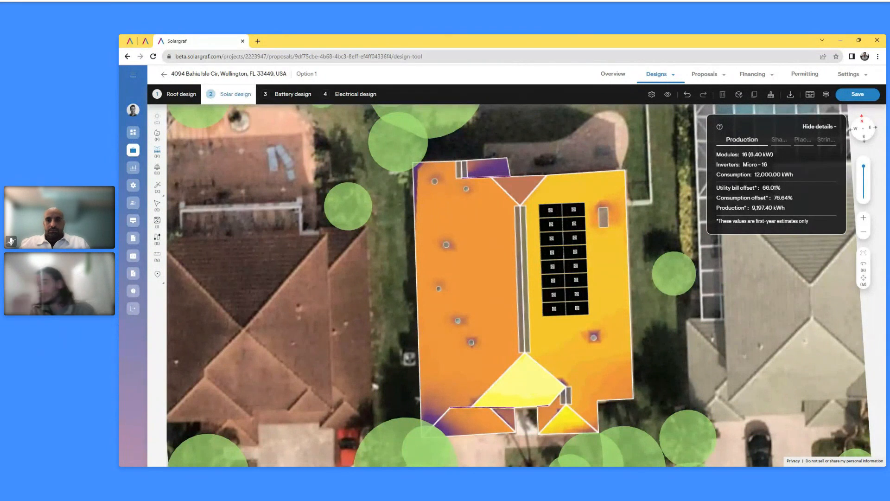
left_click(668, 96)
left_click(746, 195)
left_click(746, 194)
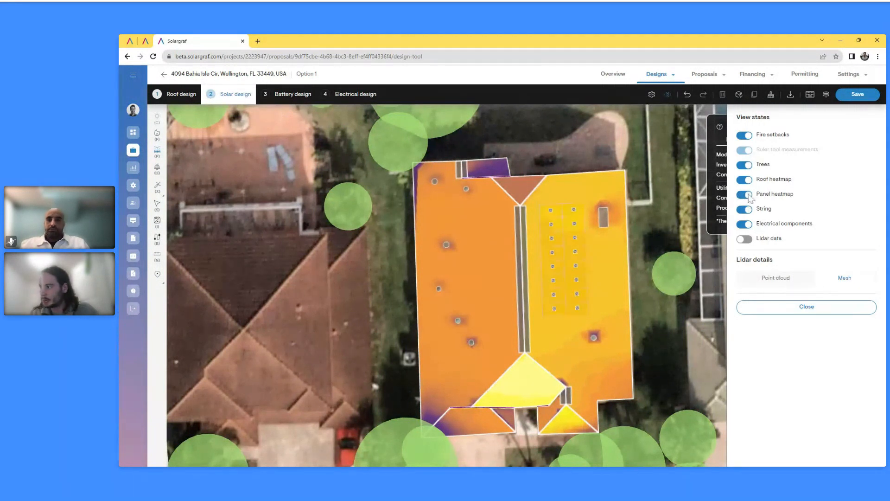
left_click(748, 195)
left_click(745, 179)
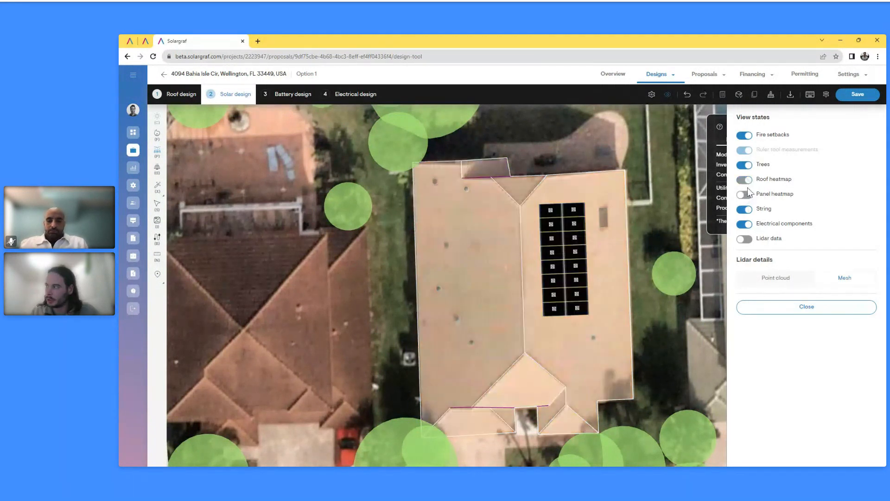
left_click(746, 195)
left_click(748, 195)
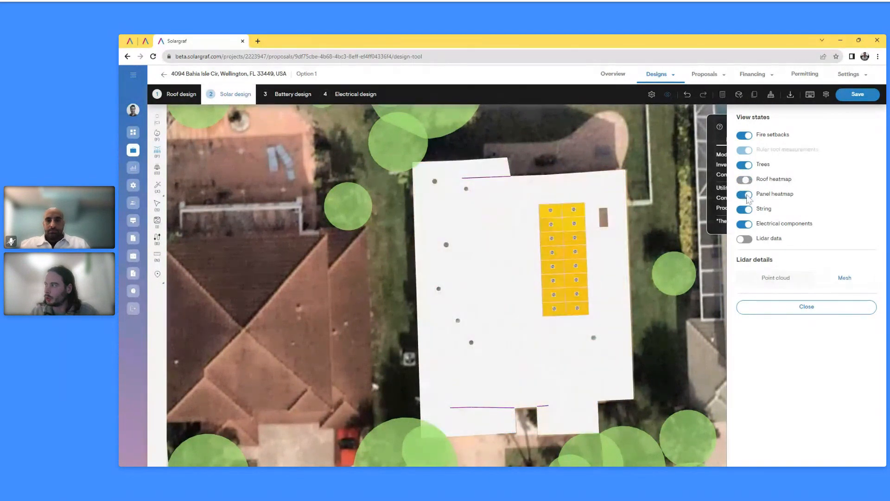
left_click(745, 179)
left_click(801, 308)
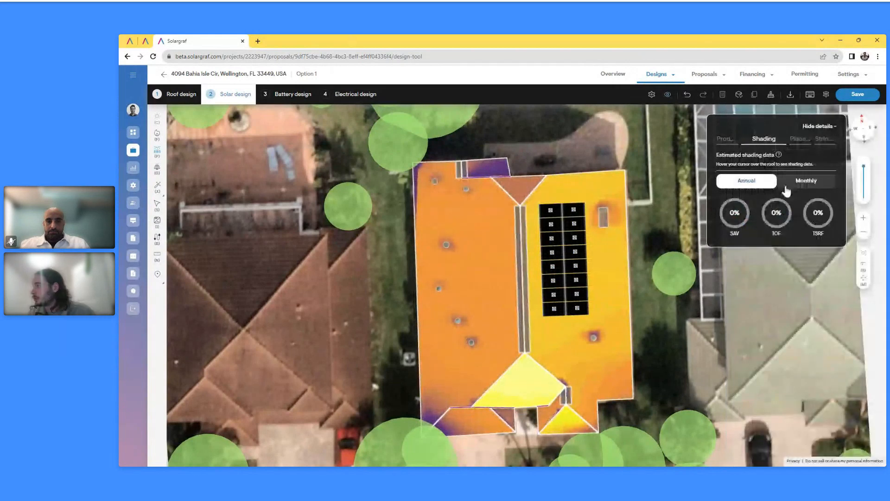
left_click(730, 138)
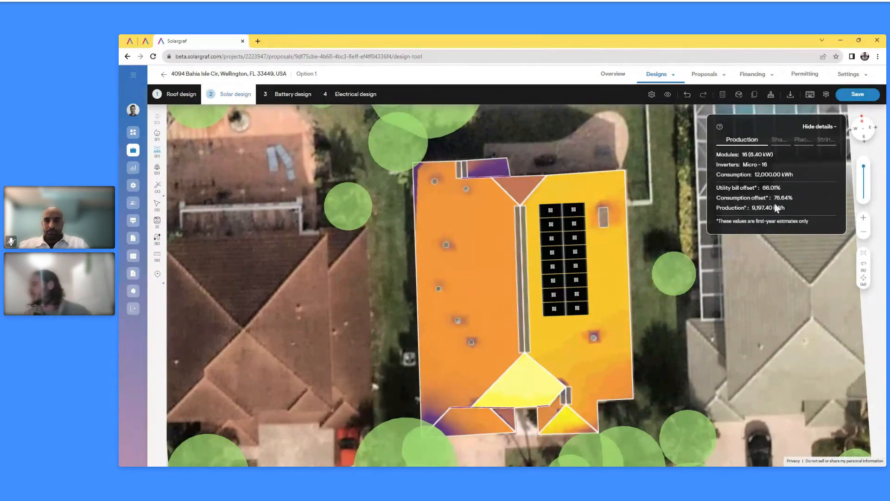
Move the array up-left, extend it to 22 panels (8.80 kW), and calculate 12,638.65 kWh production
left_click(562, 266)
left_click_drag(558, 265, 550, 259)
left_click_drag(557, 334, 559, 360)
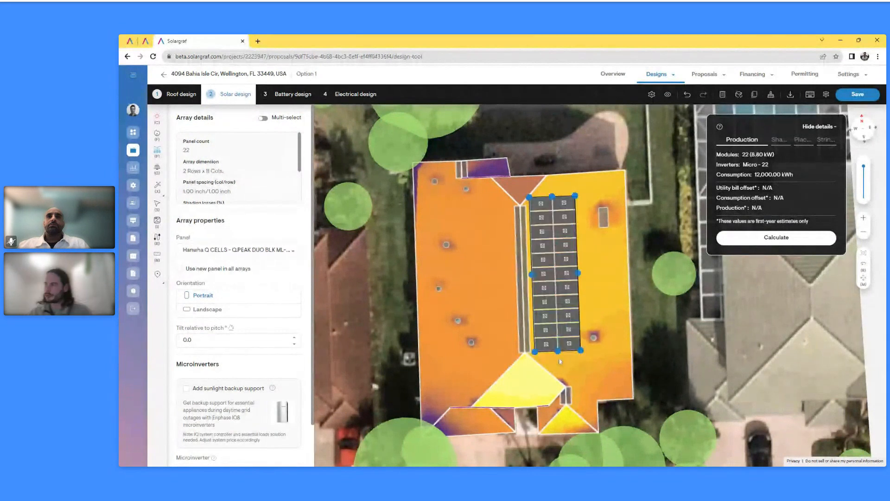
left_click(753, 244)
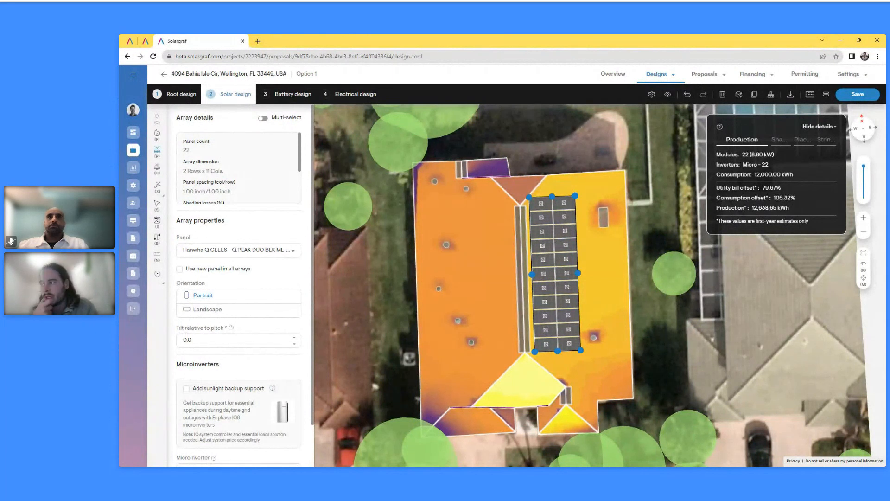
left_click(608, 142)
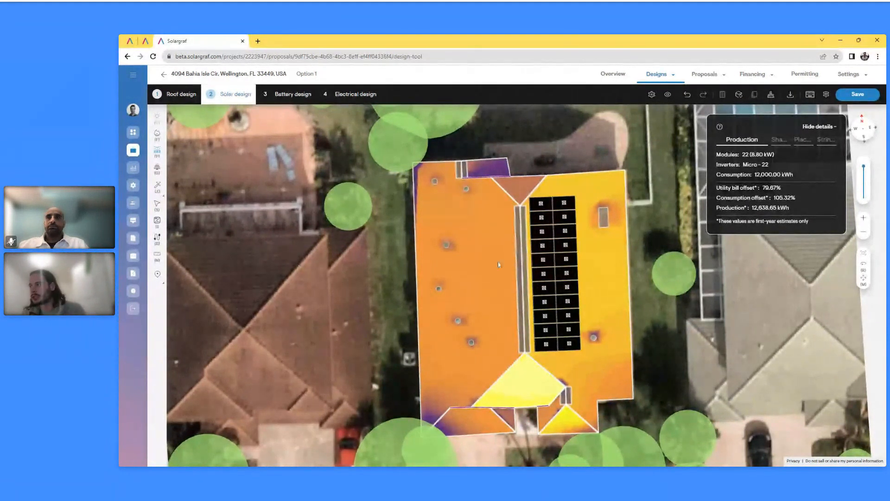
Delete the 22-panel array, try a 102-panel Max-fit layout, and undo it
left_click(542, 274)
key("Delete")
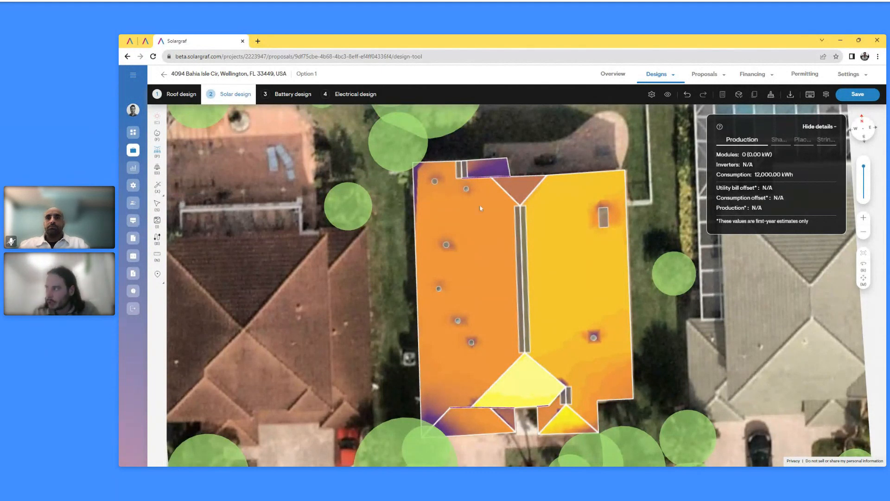
left_click(158, 188)
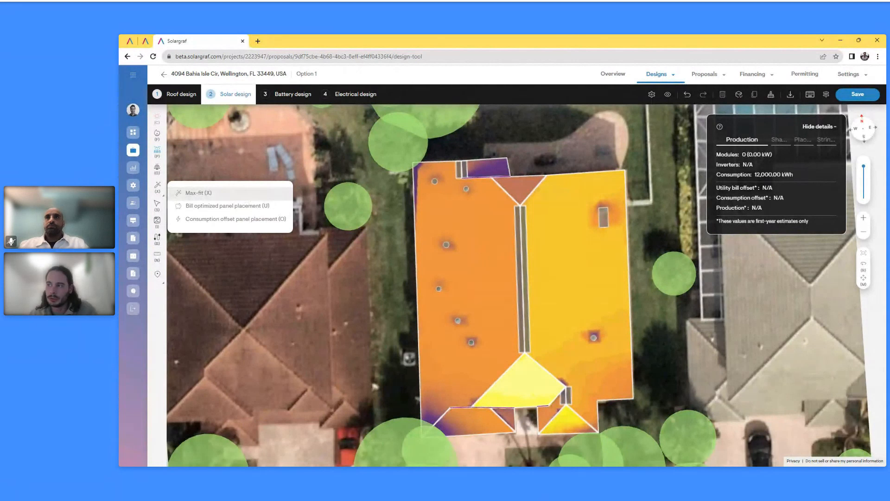
left_click(243, 193)
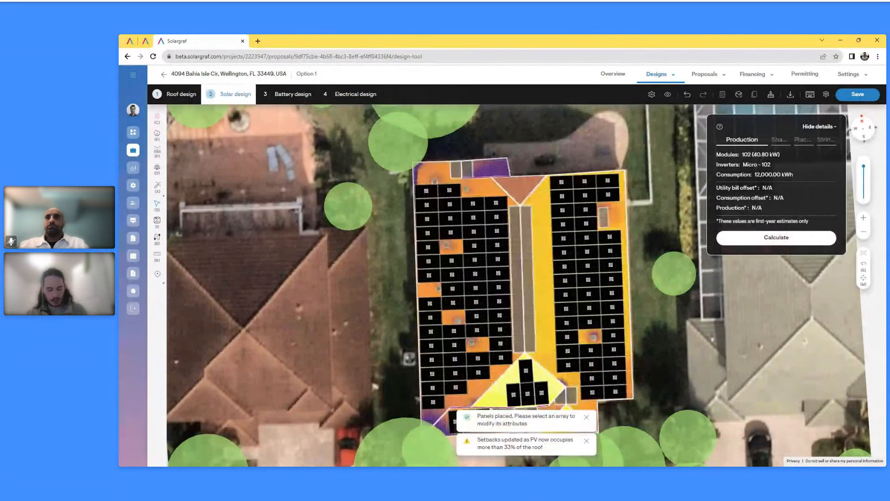
key("ctrl+z")
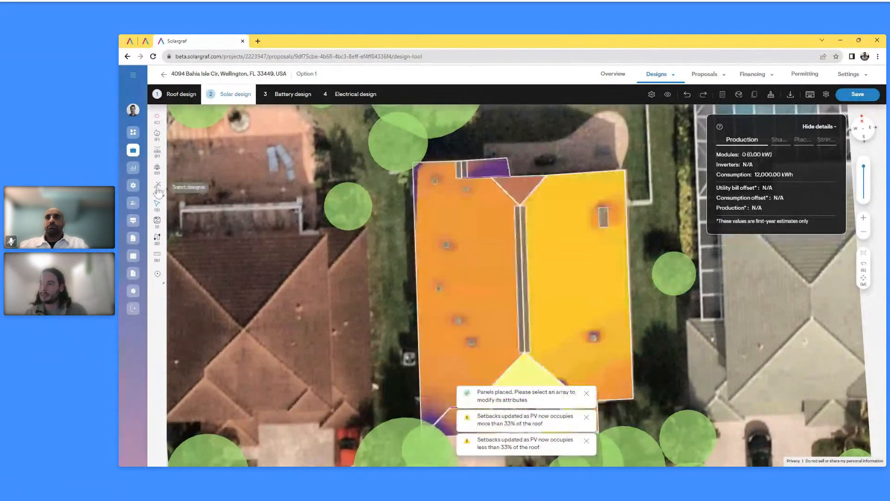
left_click(163, 195)
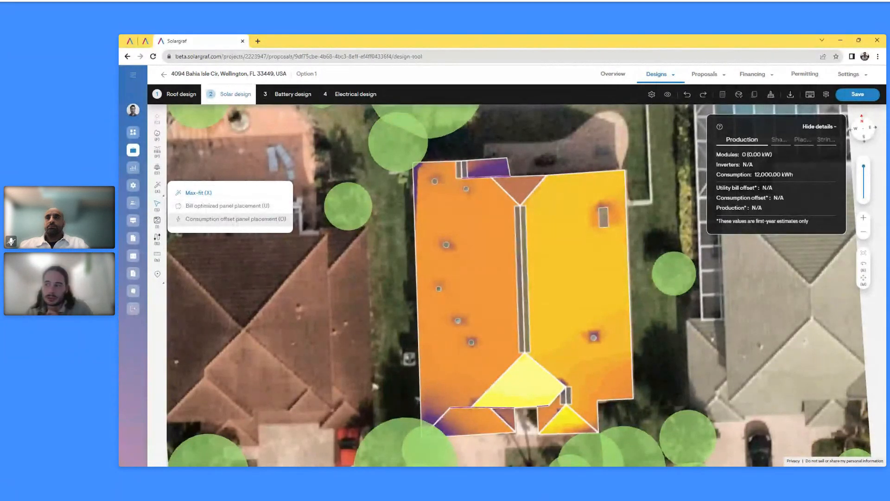
Auto-design for a 105% target consumption offset, placing 22 panels (8.80 kW) at 104.15% offset
left_click(237, 221)
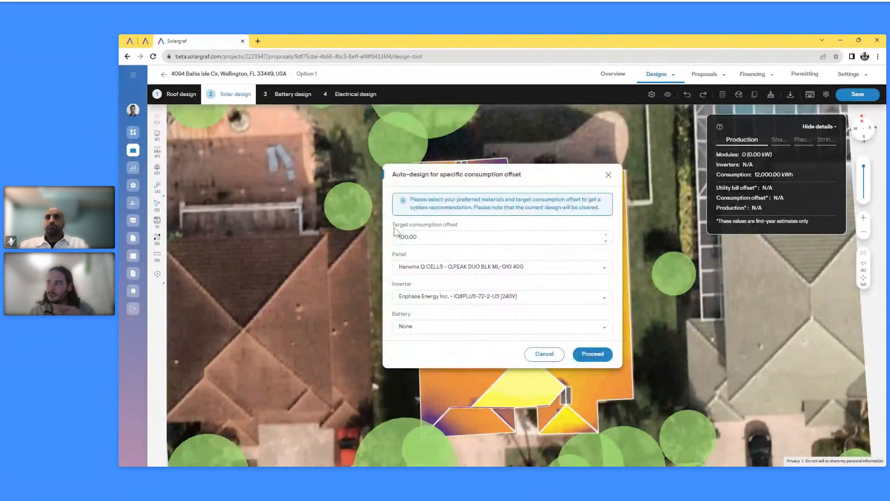
left_click(445, 237)
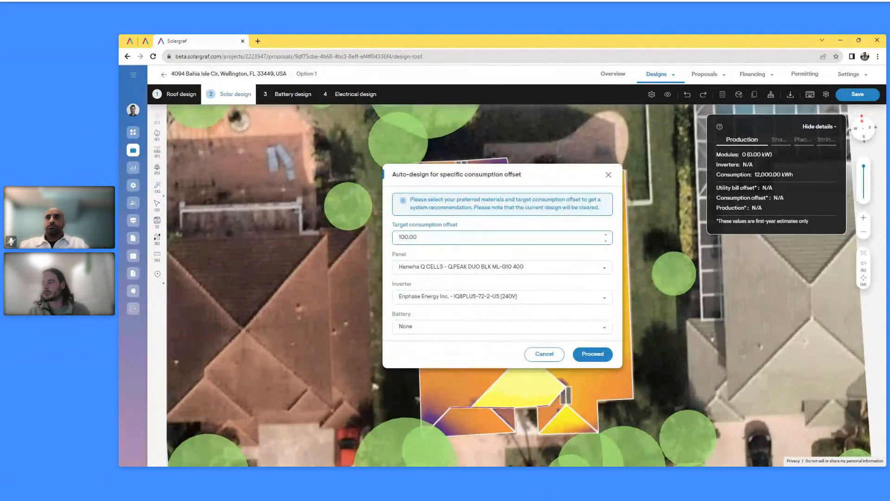
key("BackSpace")
type("5")
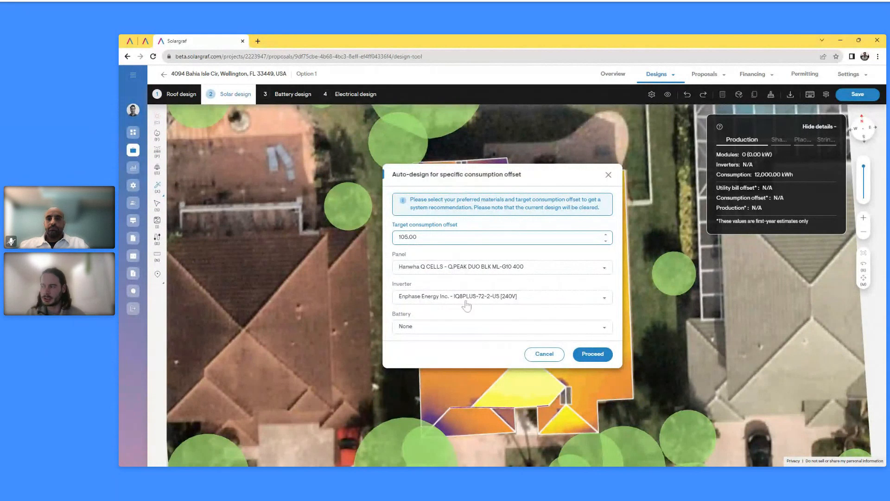
left_click(593, 354)
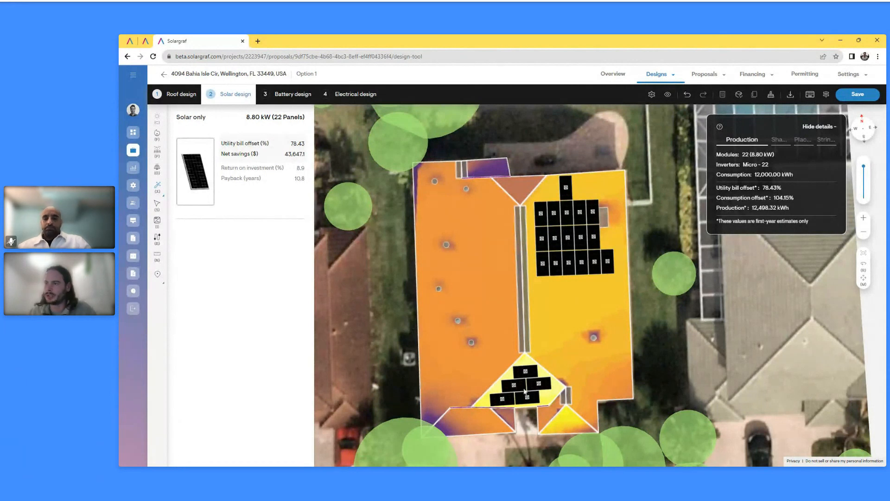
Delete the auto-designed 5-panel and 17-panel arrays from the roof
left_click(525, 391)
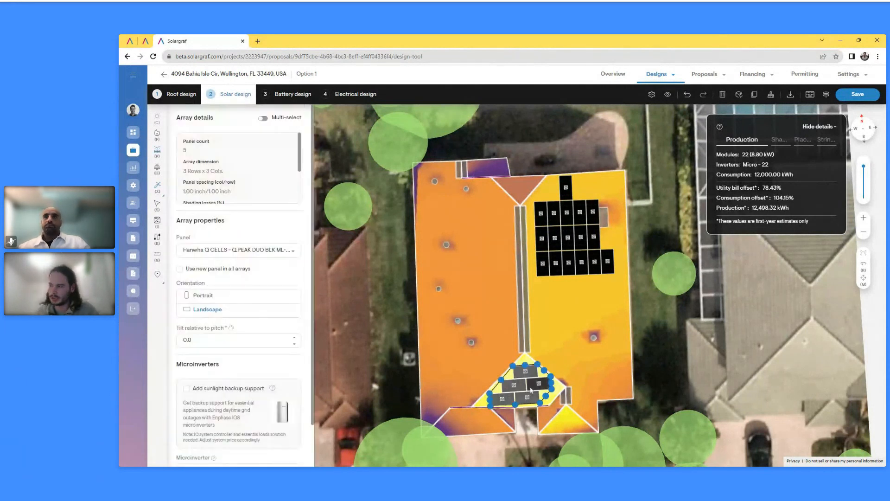
key("Delete")
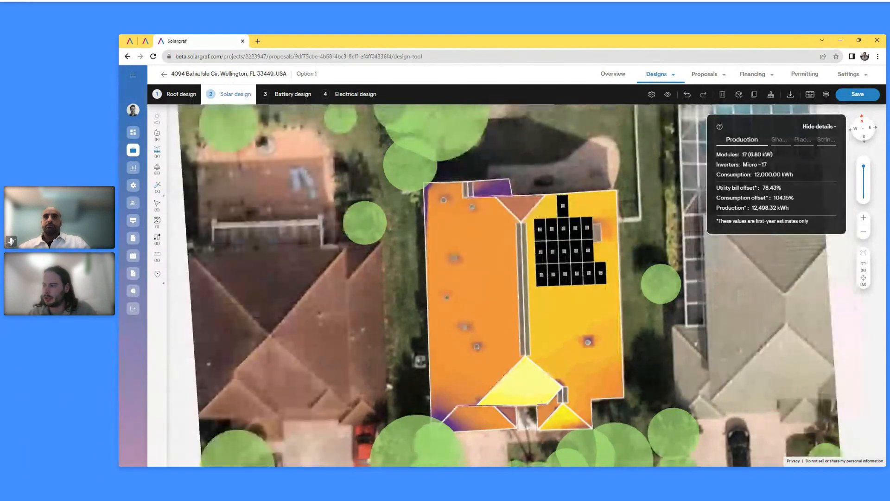
left_click(575, 251)
left_click_drag(599, 296, 573, 338)
key("Delete")
Drag a manual 22-panel array down the right facet and calculate 105.29% consumption offset
left_click(157, 154)
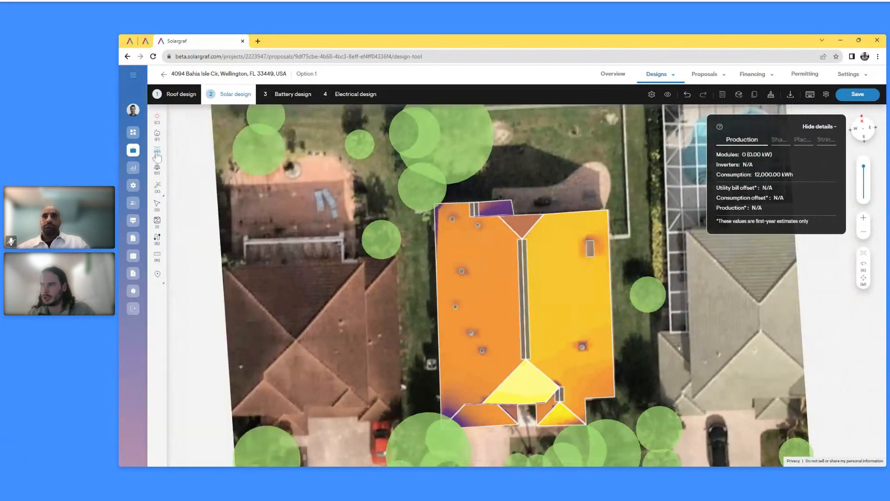
left_click(561, 284)
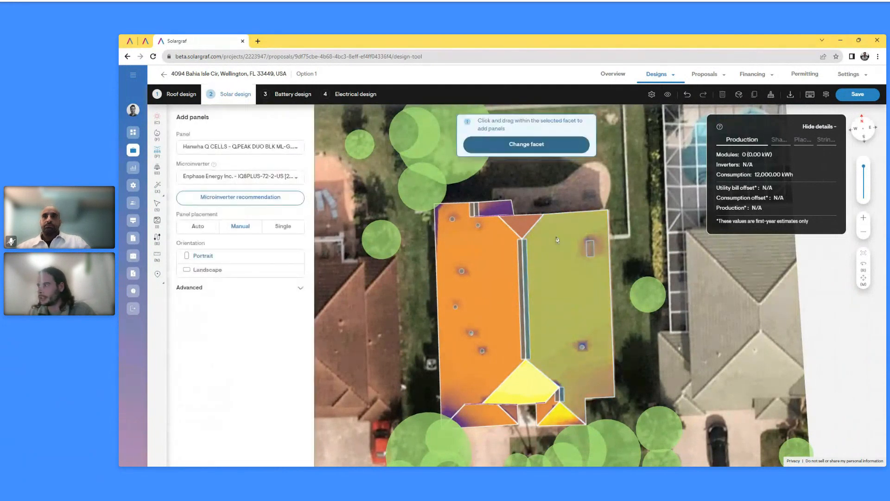
left_click_drag(557, 239, 533, 367)
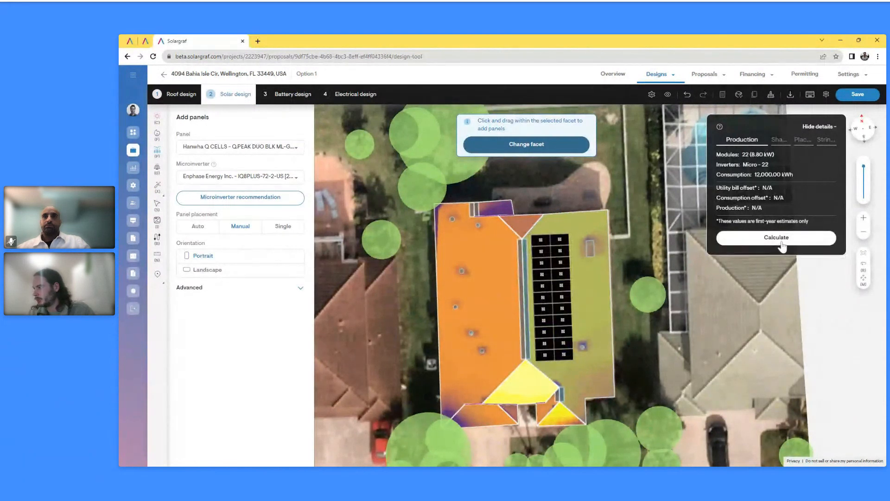
left_click(782, 241)
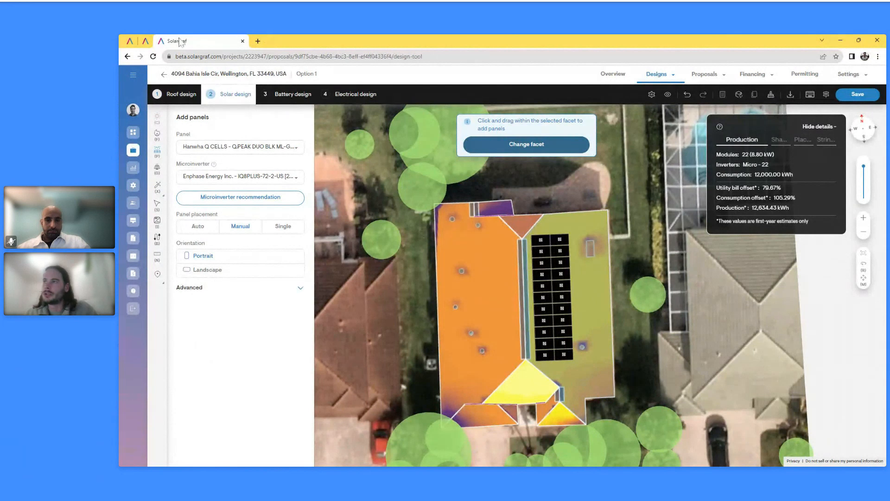
left_click(145, 42)
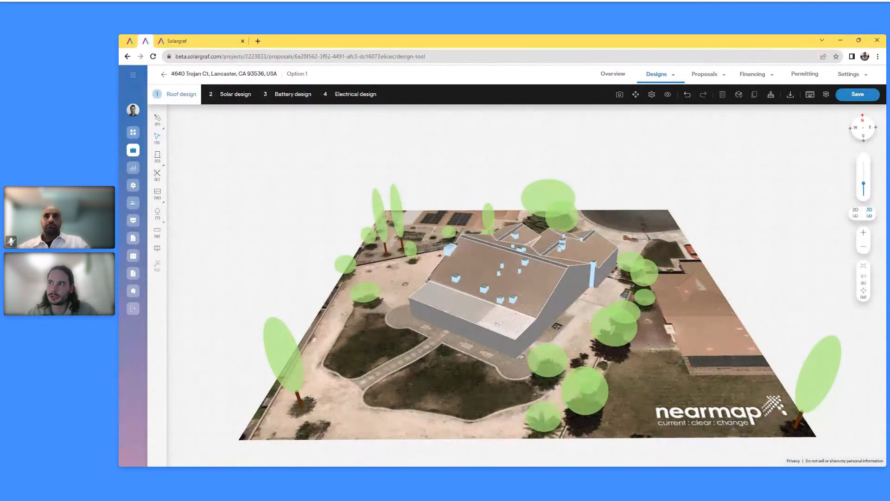
Move the second project to the Solar design step, showing 0 modules against 12,000.00 kWh consumption
left_click(239, 96)
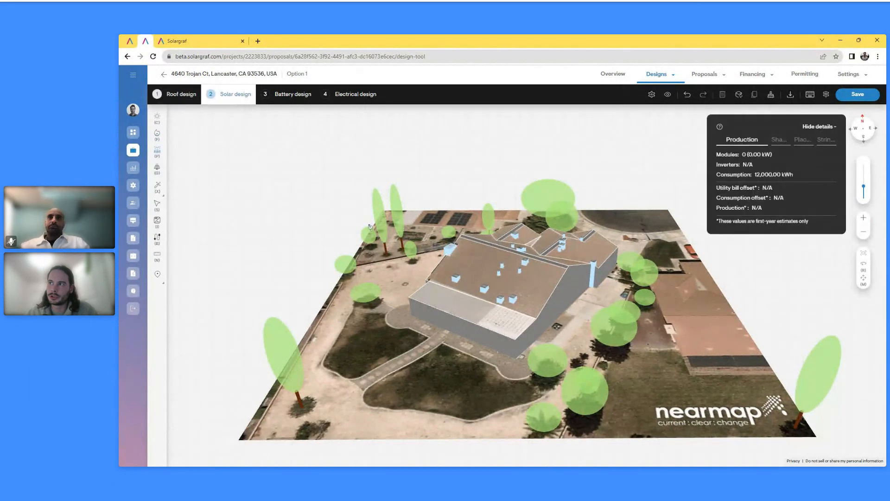
mouse_move(160, 187)
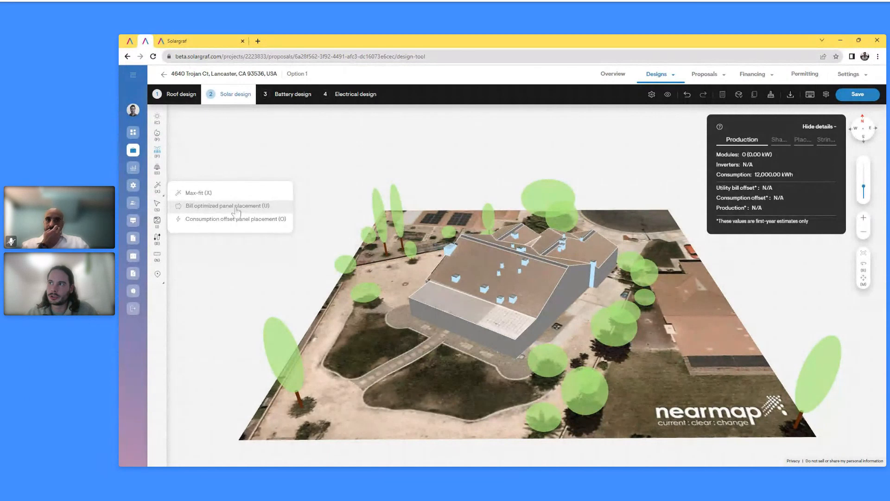
Run a bill-optimized auto-design targeting 85% bill offset with the Enphase IQ Battery 5P
left_click(236, 208)
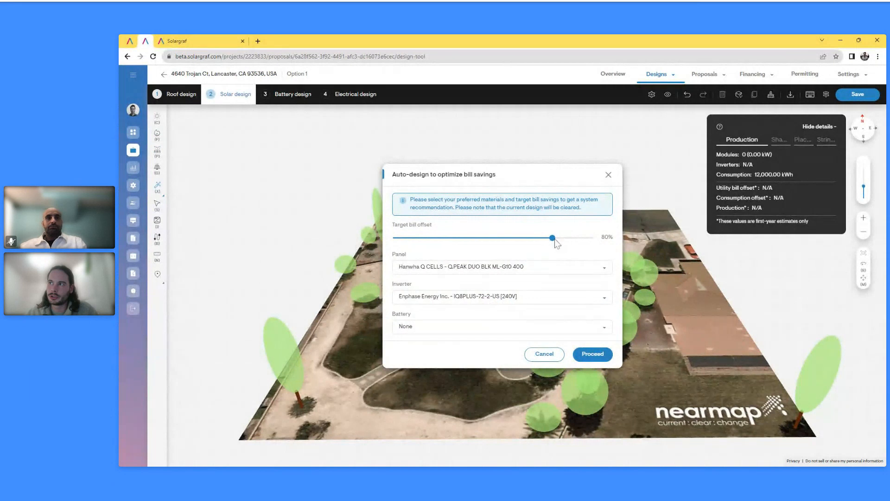
left_click_drag(555, 241, 564, 240)
left_click(462, 330)
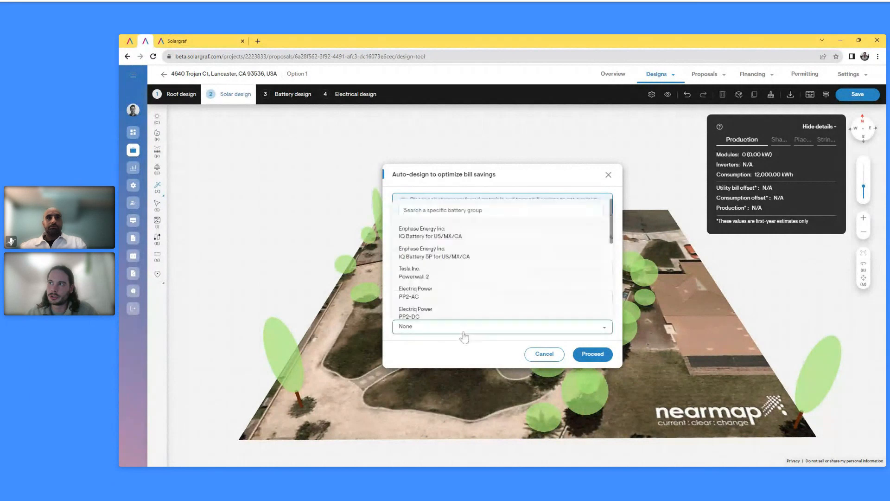
left_click(465, 260)
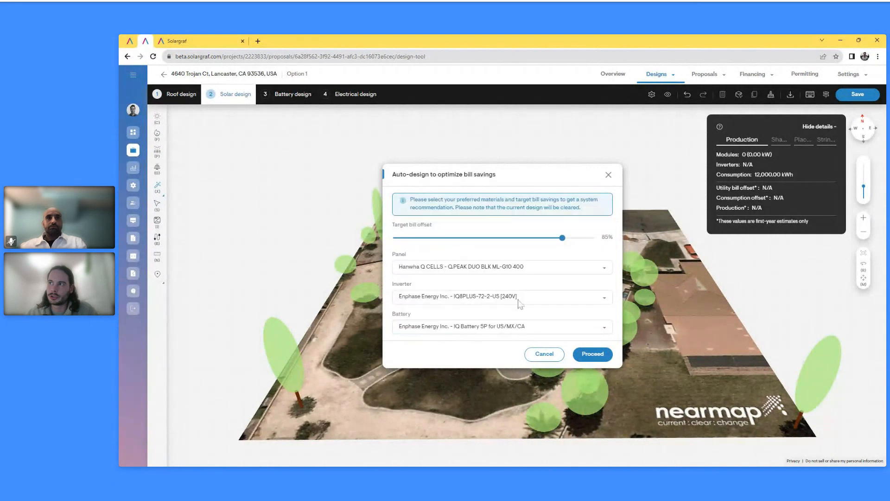
left_click(596, 354)
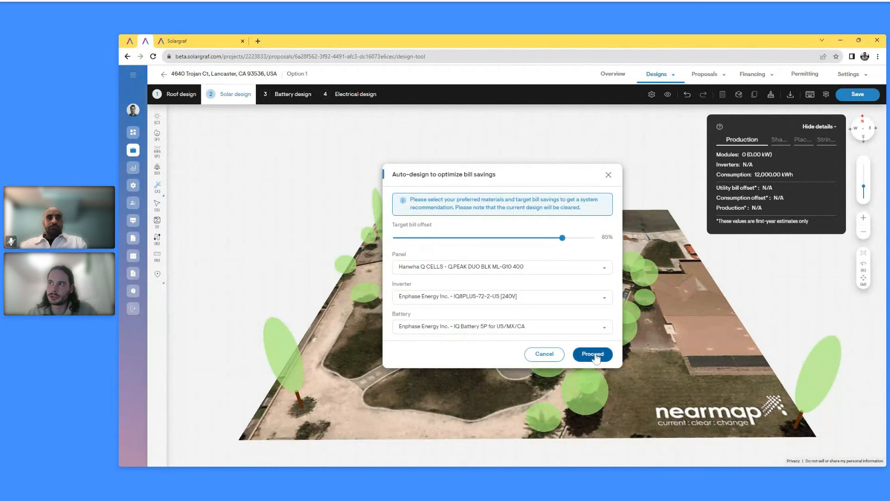
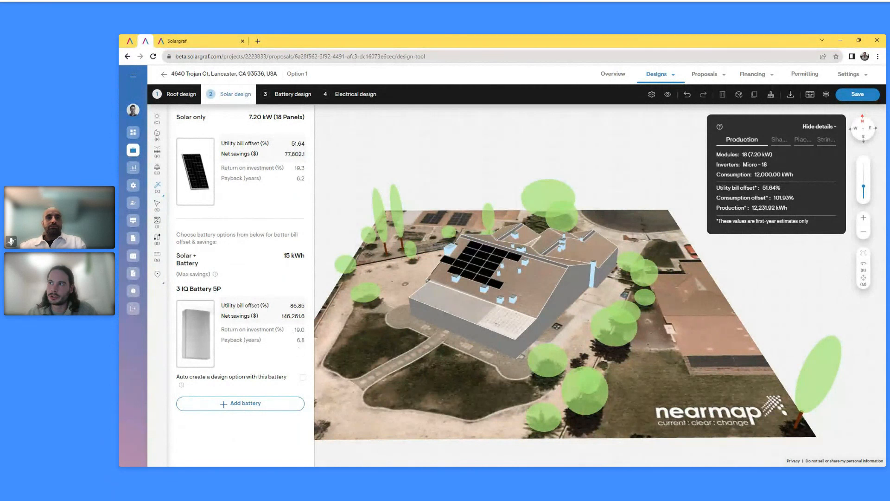
Add the 15 kWh battery as an auto-created design option, then switch to the other project
left_click(304, 378)
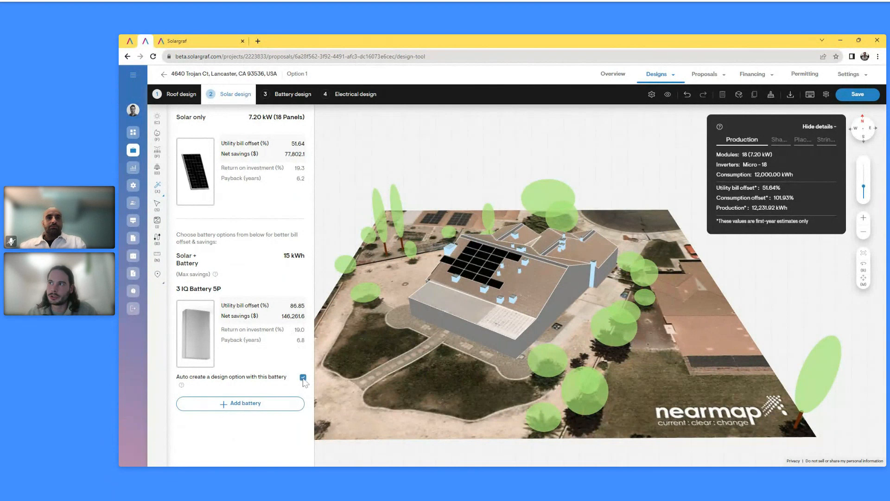
left_click(269, 405)
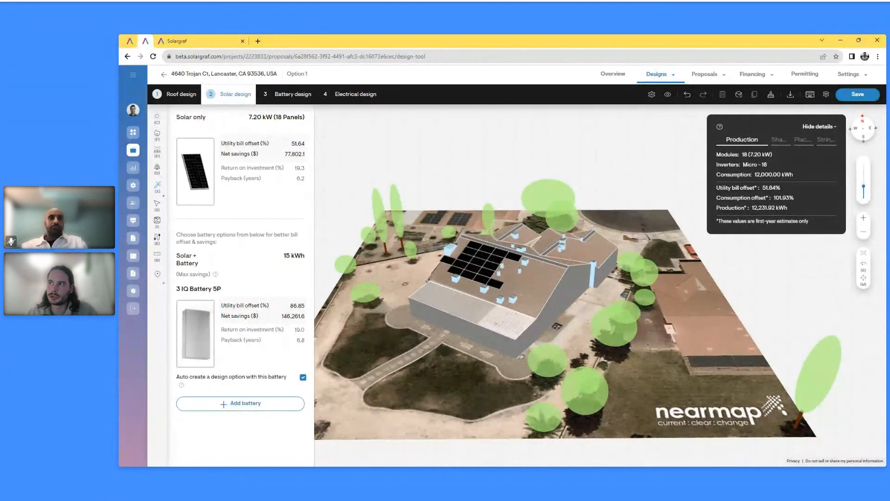
left_click(196, 41)
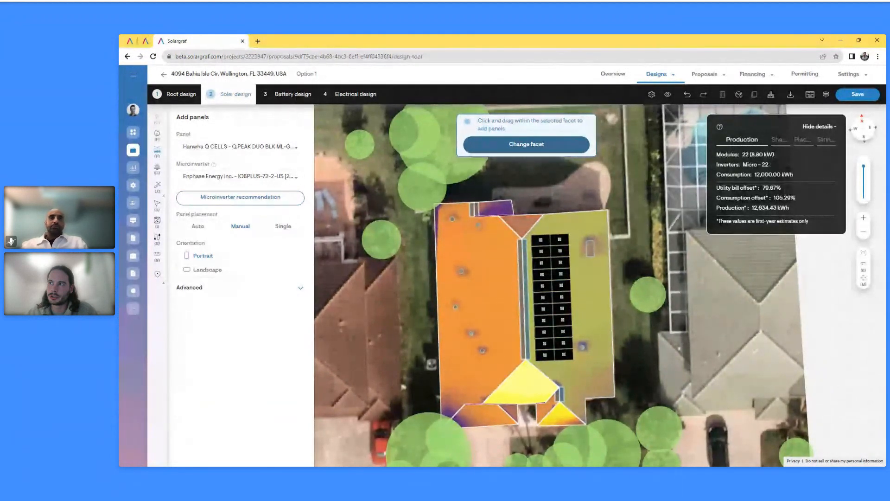
Save the solar design and select Enphase Energy Inc.'s IQ Battery 5P for US/MX/CA group
left_click(294, 94)
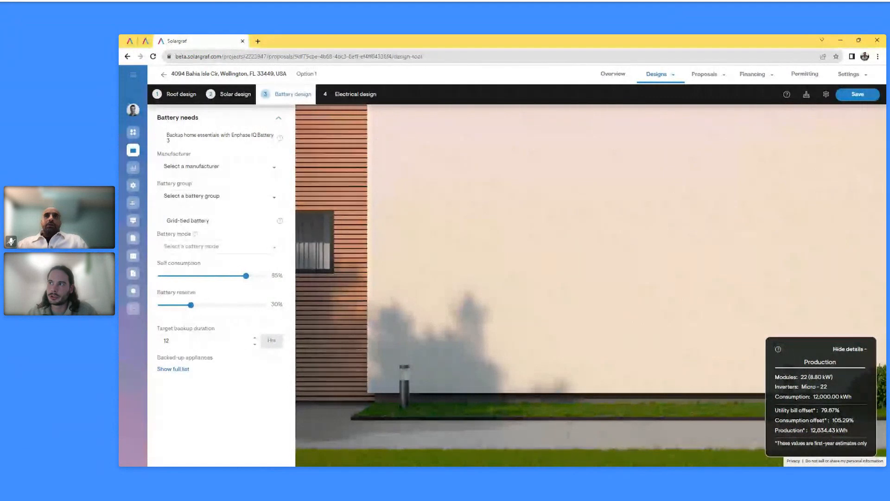
left_click(214, 171)
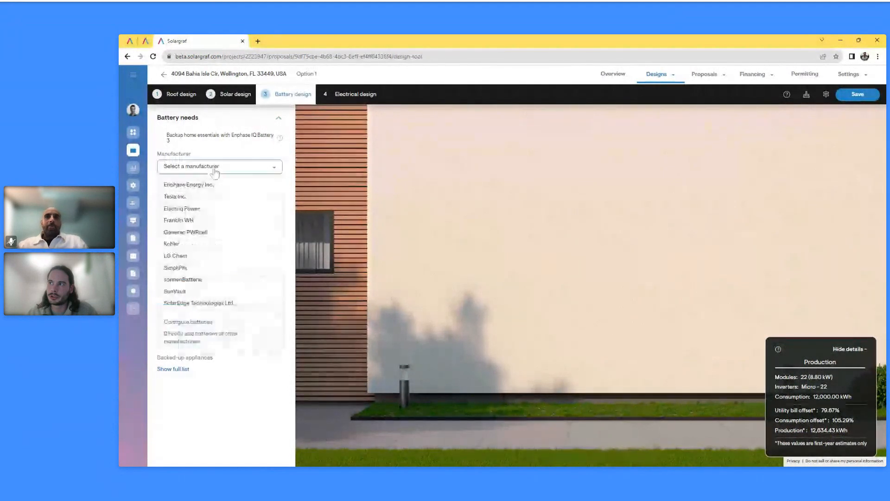
left_click(230, 170)
left_click(230, 170)
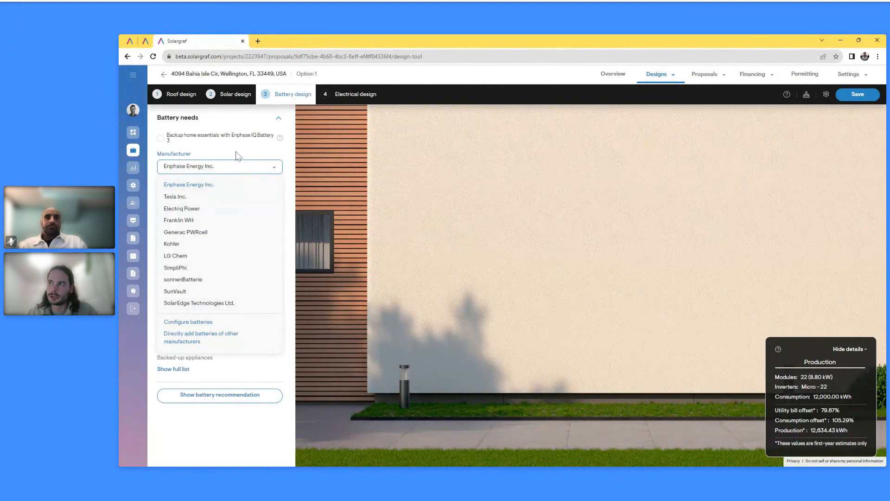
left_click(208, 324)
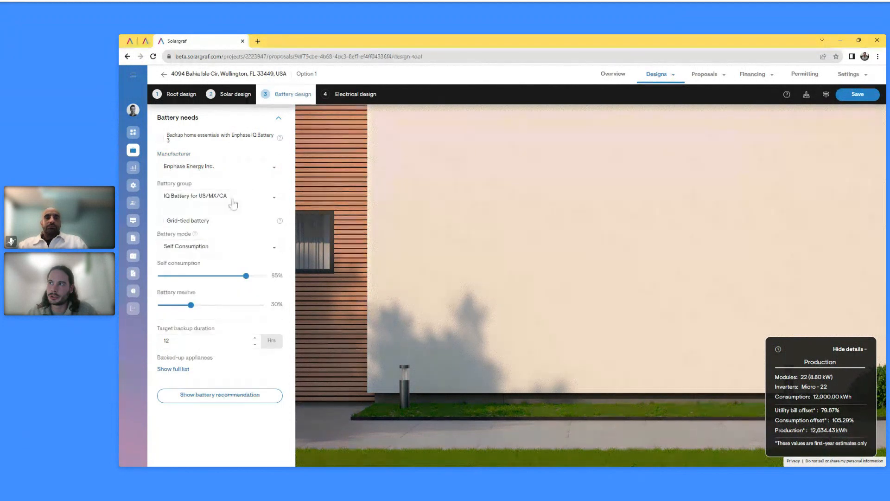
left_click(233, 201)
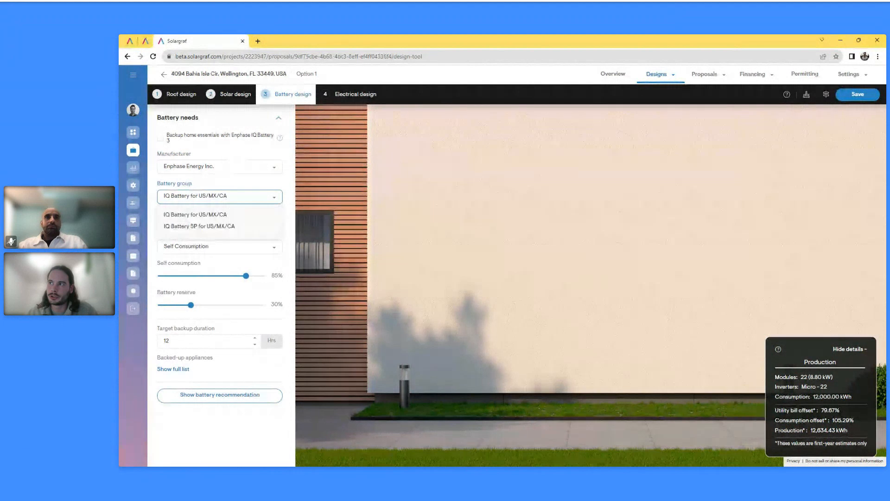
left_click(215, 227)
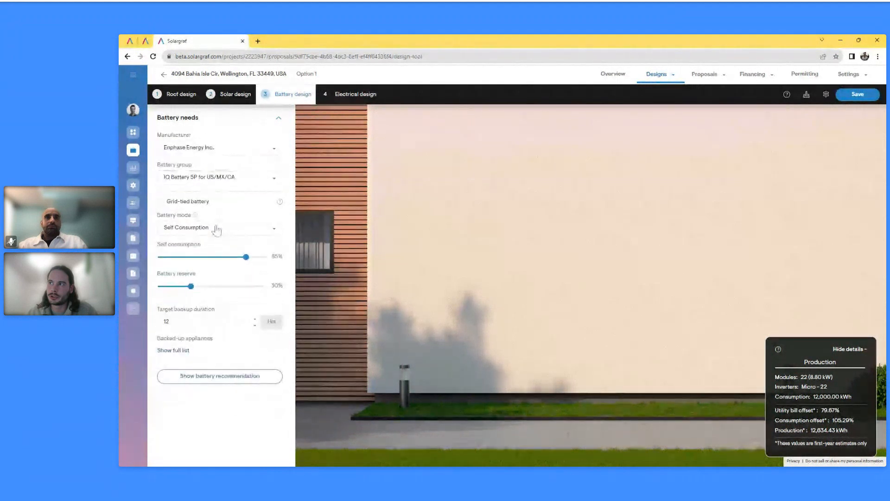
Set the battery mode to Backup During Outages, leaving grid-tied off
left_click(160, 202)
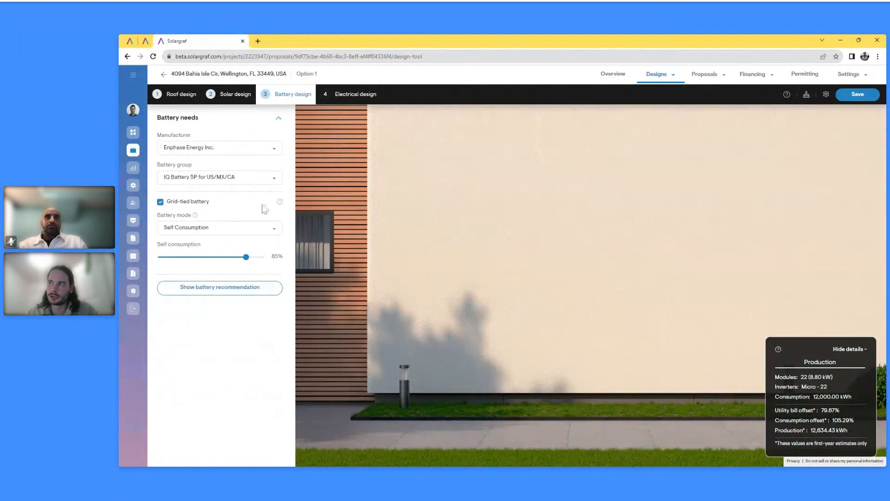
left_click(160, 201)
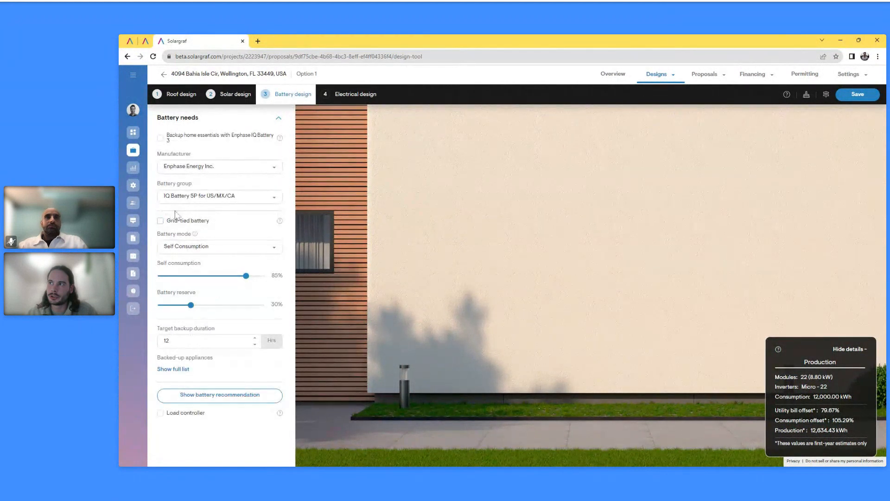
left_click(238, 251)
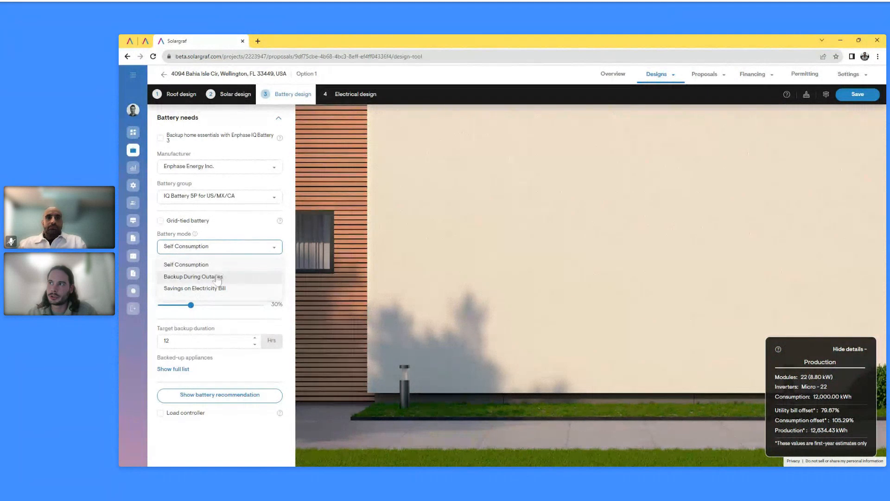
left_click(218, 277)
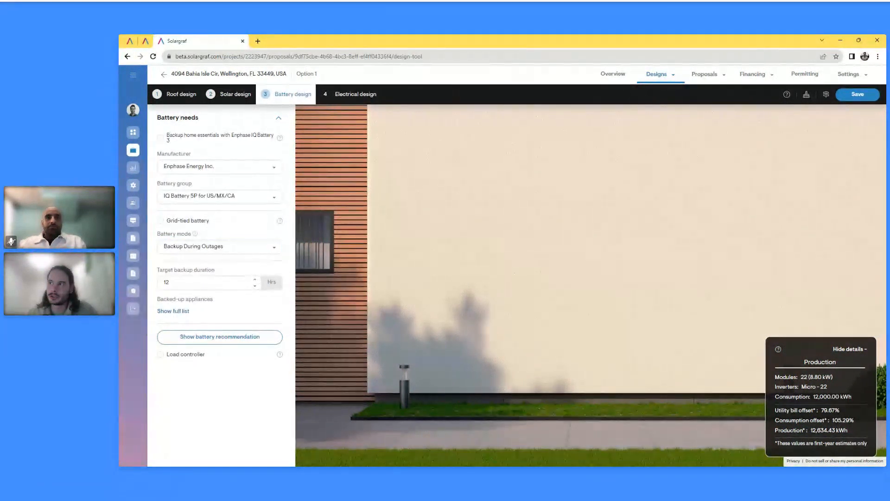
Back up the 3-ton Air Conditioner with soft starter, adding 5.2 kWh backup energy
left_click(179, 311)
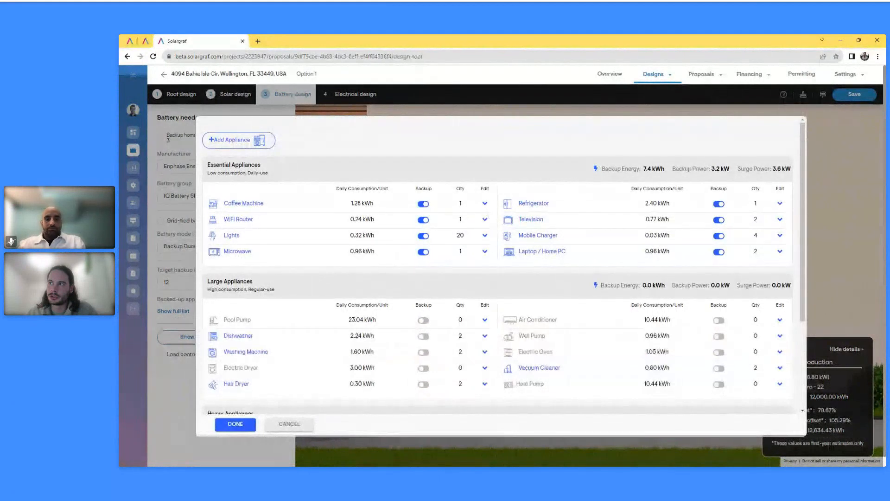
left_click(719, 320)
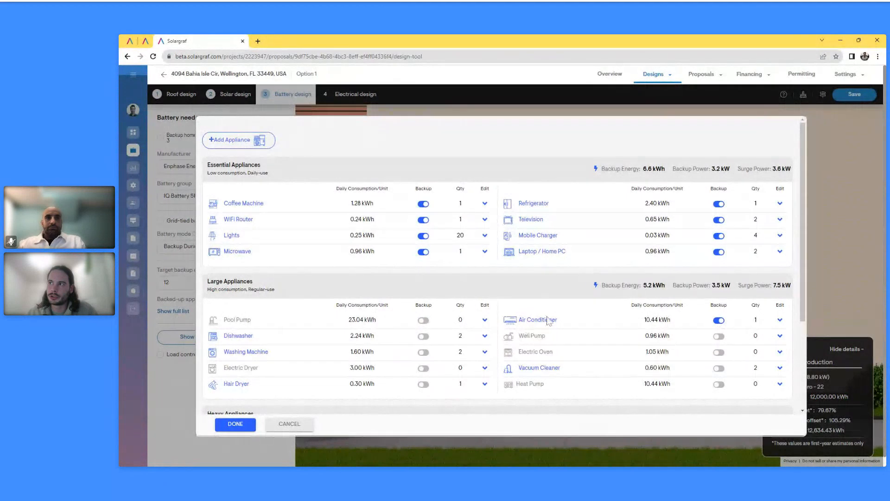
left_click(779, 320)
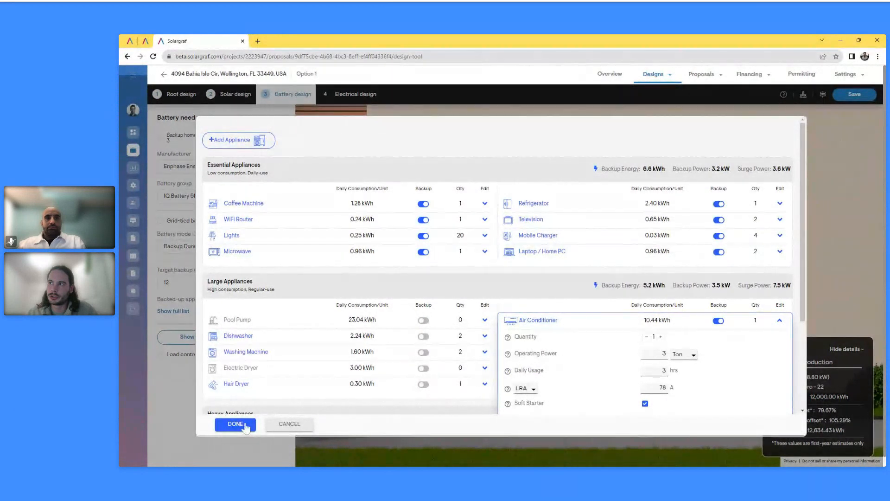
left_click(245, 426)
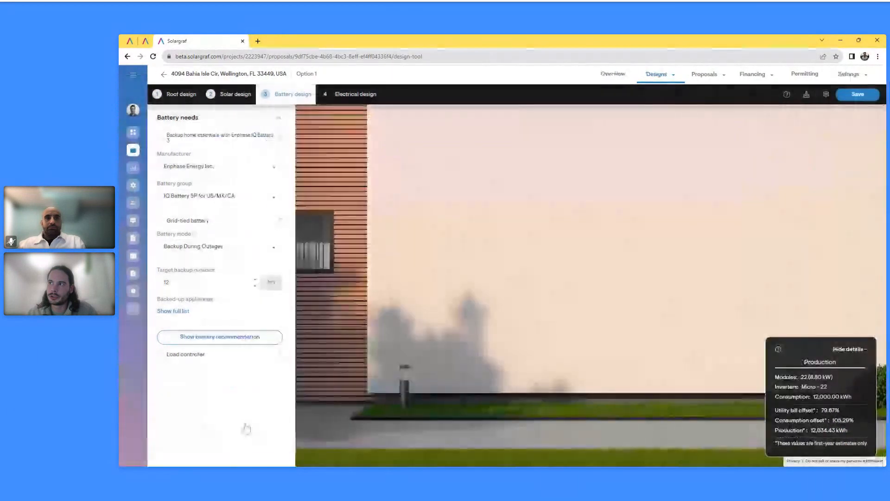
Apply the recommended 15 kWh size (3 IQ Battery 5P) and review Battery needs
left_click(220, 337)
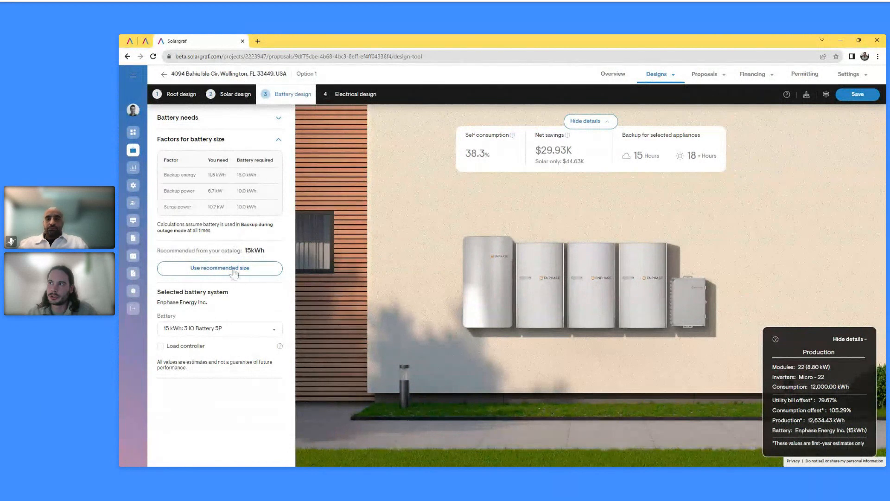
left_click(260, 328)
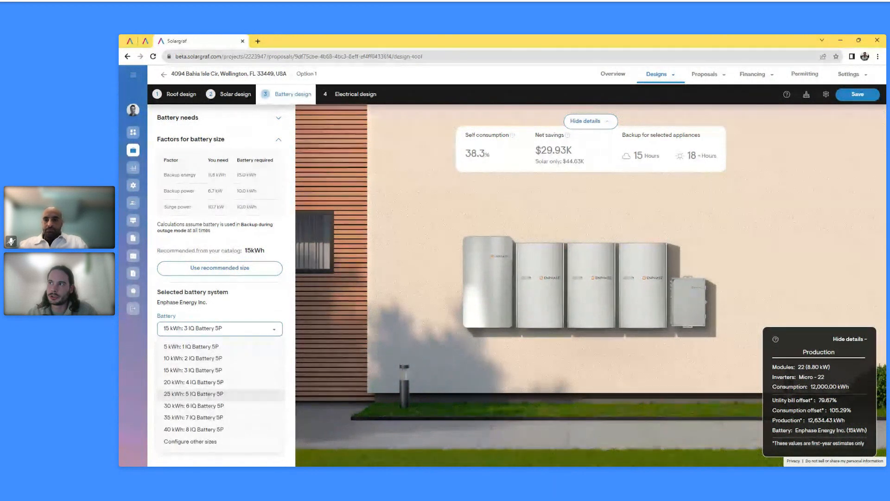
left_click(265, 297)
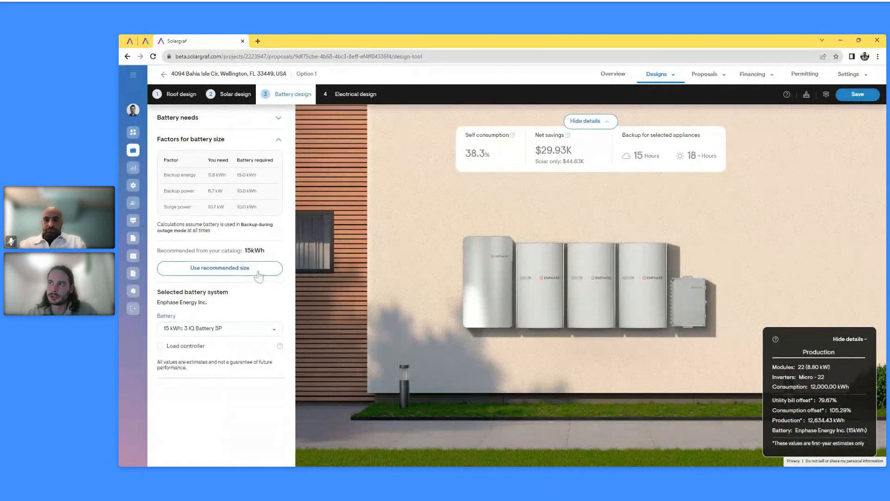
left_click(258, 273)
left_click(279, 118)
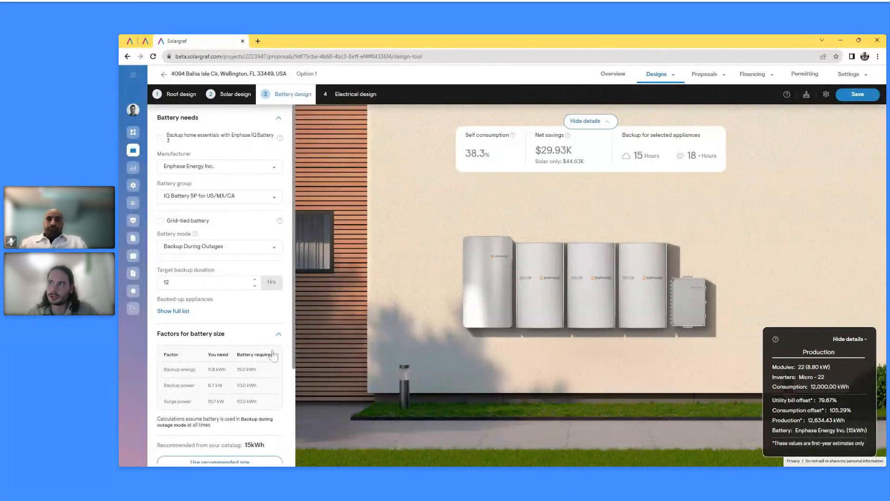
scroll(235, 398, "down", 2)
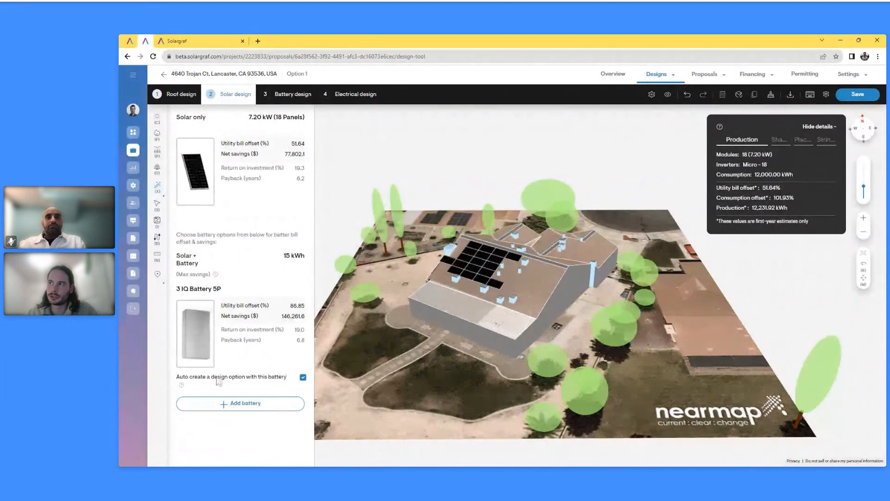
Rename design Option 1 to 'PV only'
left_click_drag(192, 376, 255, 377)
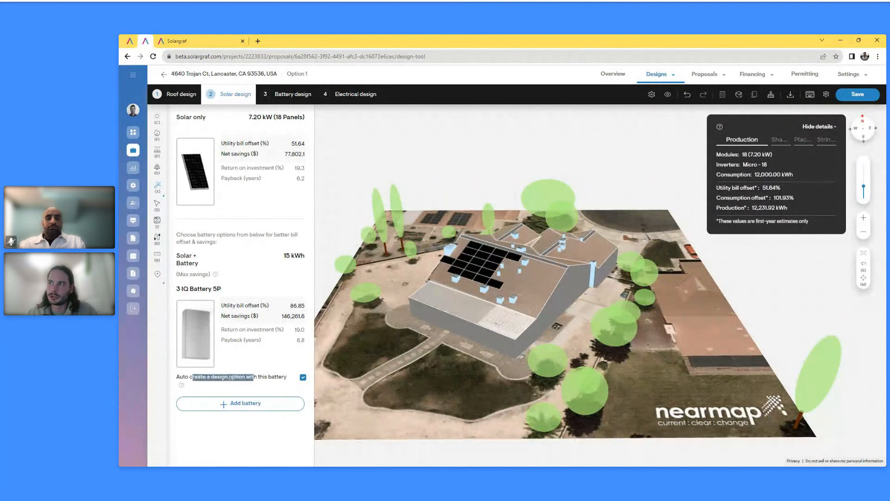
left_click(268, 367)
left_click(660, 78)
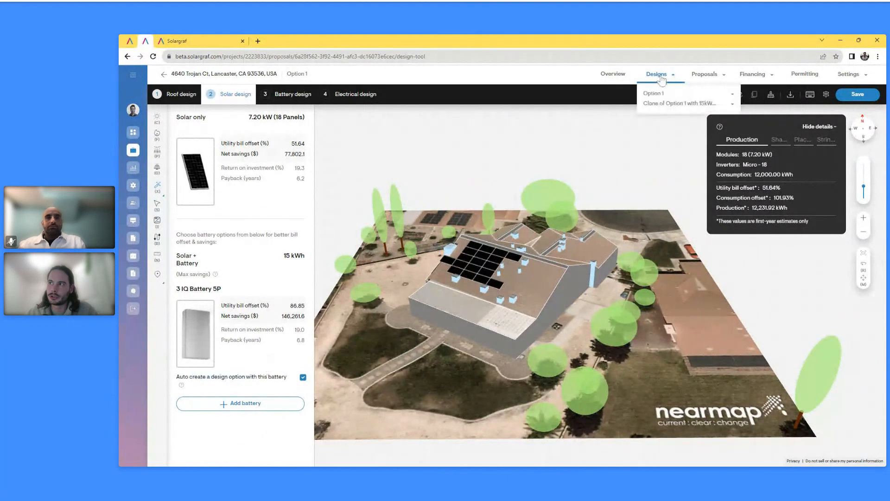
left_click(769, 78)
left_click(658, 74)
left_click(657, 94)
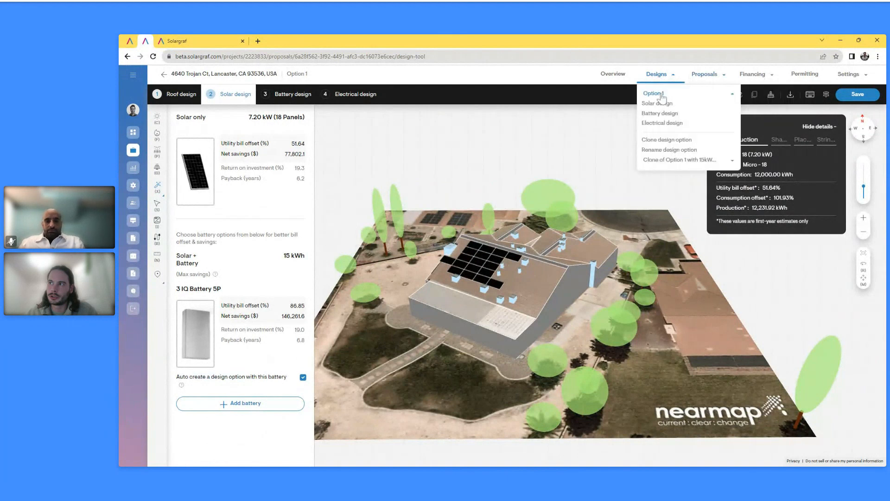
left_click(669, 149)
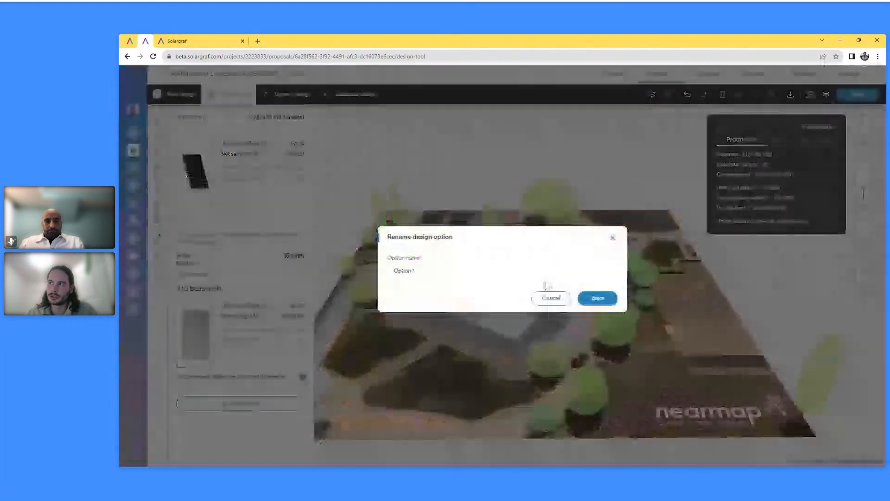
left_click(390, 270)
key("ctrl+a")
type("P")
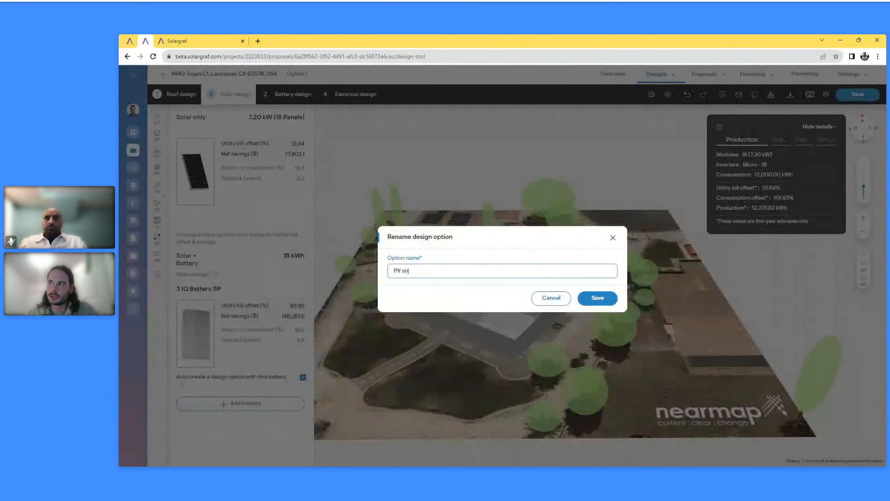
left_click(598, 298)
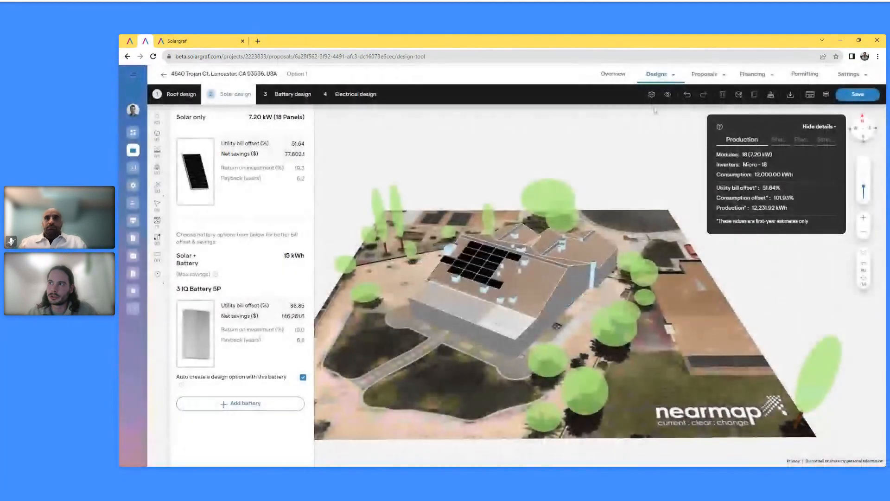
Rename the cloned battery option to 'PV with 15kWh battery' and open the project Overview
left_click(657, 74)
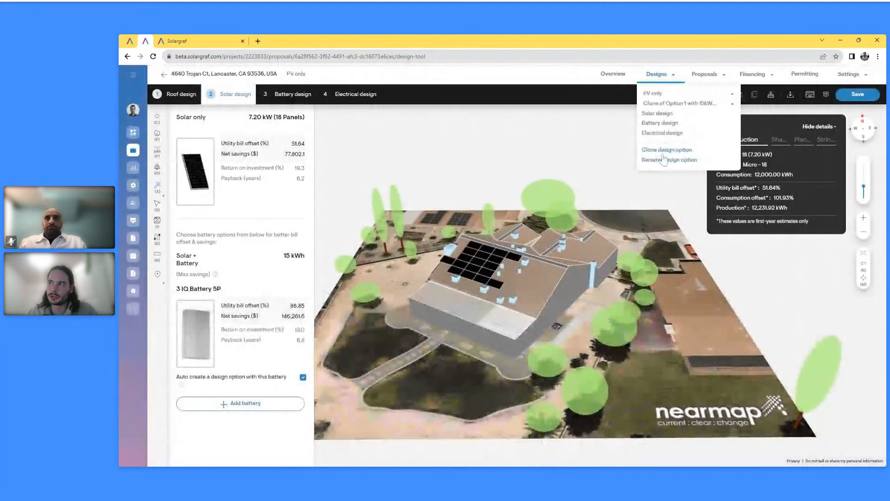
left_click(666, 160)
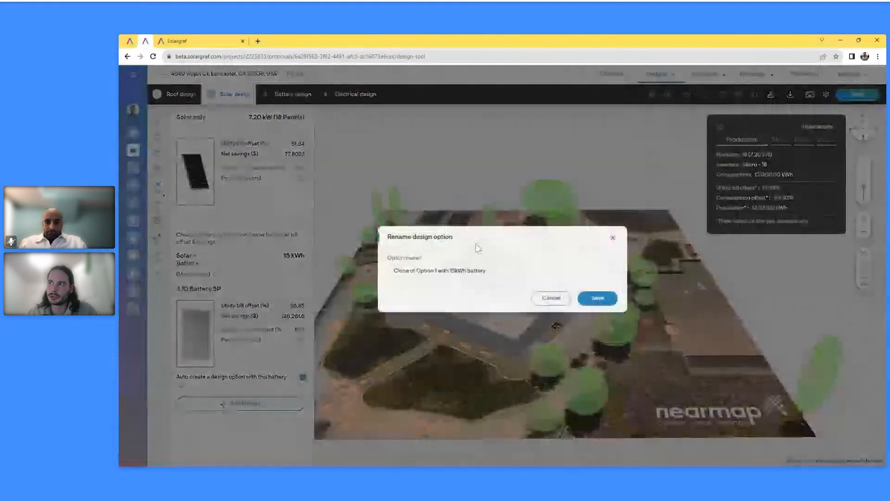
left_click_drag(437, 271, 374, 271)
type("PV")
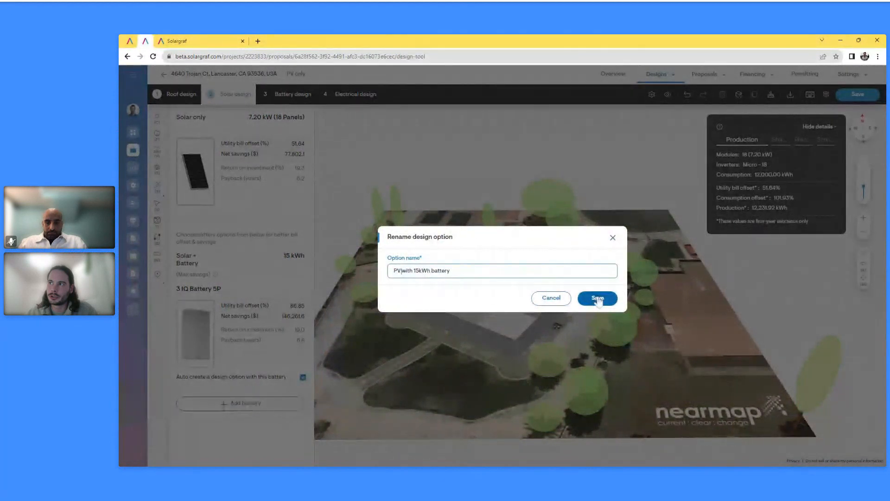
left_click(598, 299)
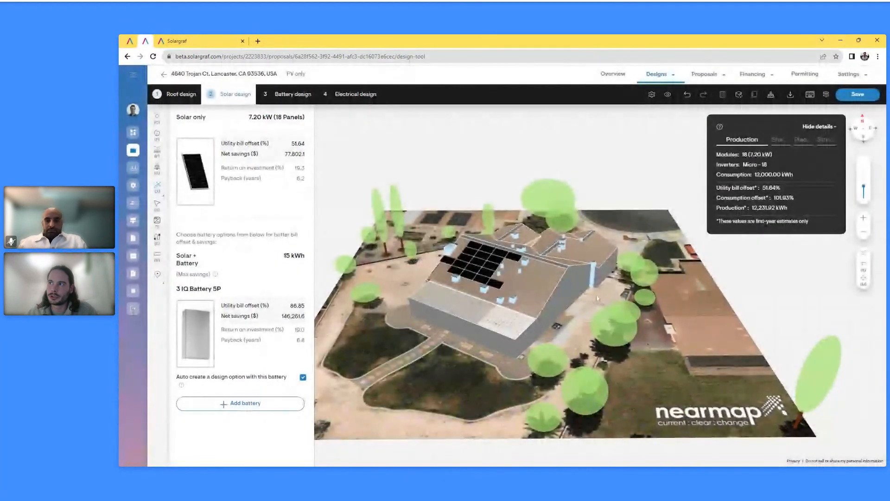
left_click(656, 74)
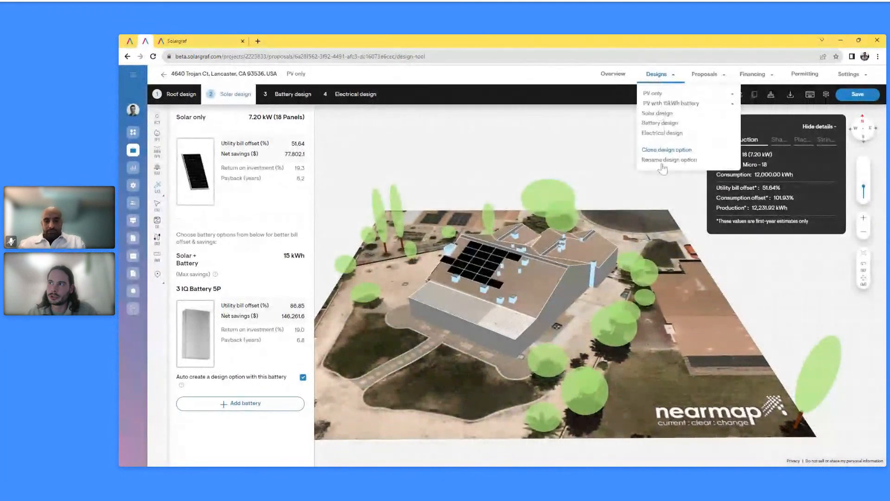
left_click(617, 77)
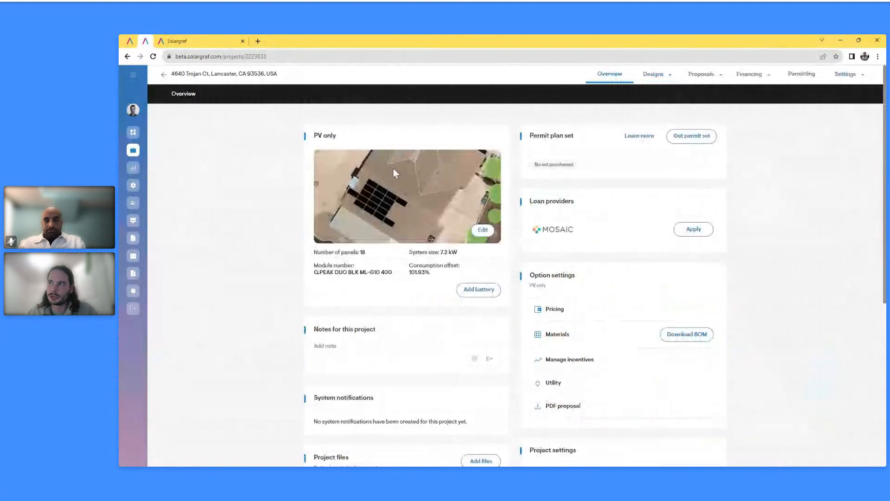
left_click(463, 185)
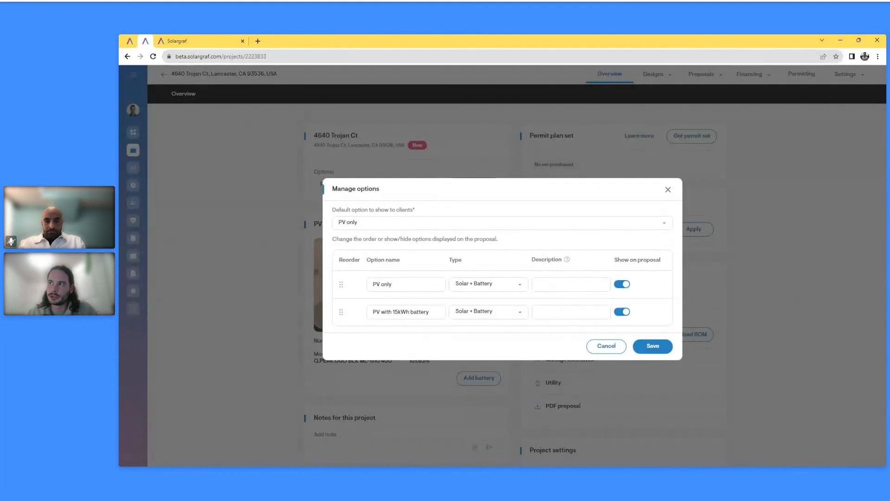
left_click(614, 349)
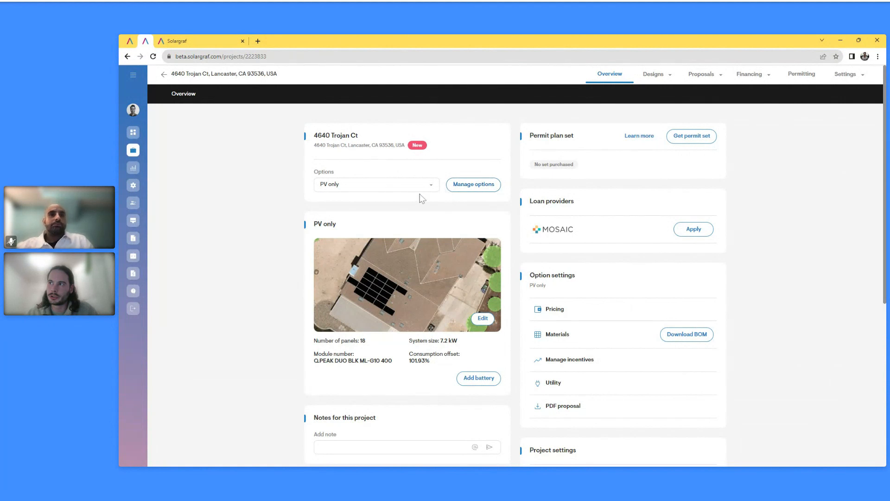
Preview the PV only web proposal and show its Manage sections list
left_click(701, 74)
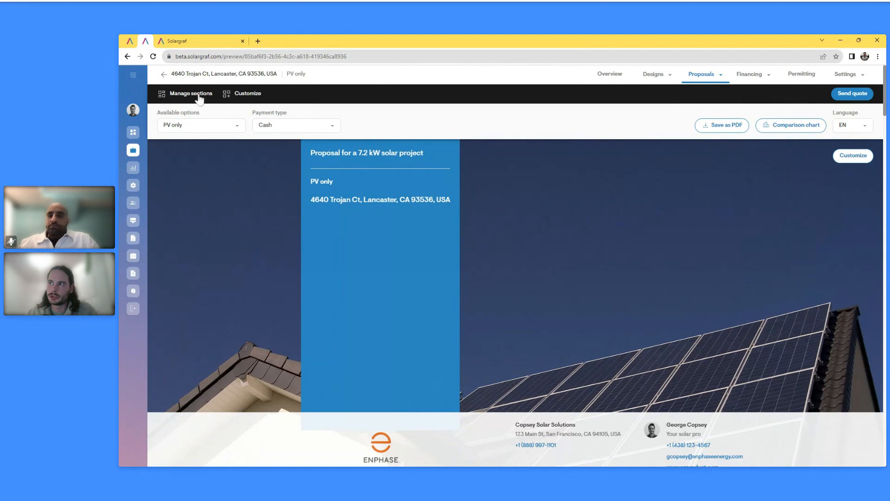
left_click(199, 96)
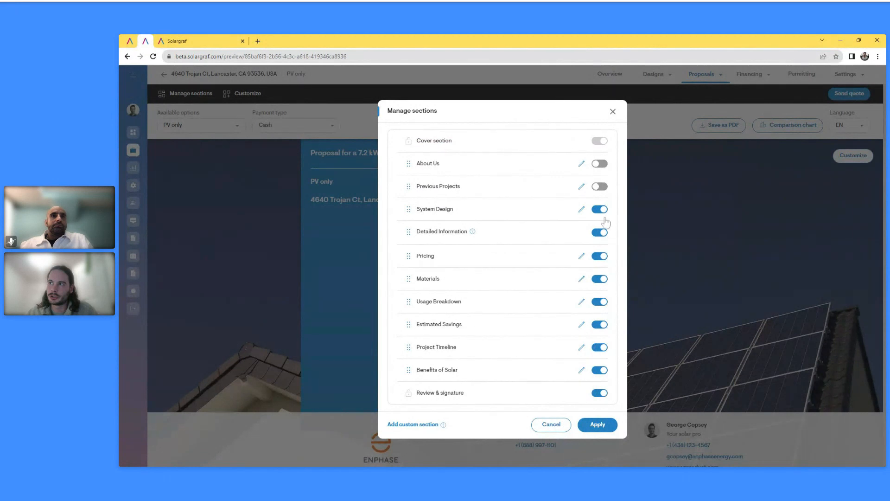
Leave Materials visible and System Design in place, then apply the section settings
left_click(603, 280)
left_click(602, 281)
mouse_move(408, 206)
left_mouse_down()
mouse_move(405, 278)
mouse_move(401, 201)
mouse_move(413, 345)
mouse_move(405, 373)
mouse_move(404, 207)
left_mouse_up()
left_click(598, 426)
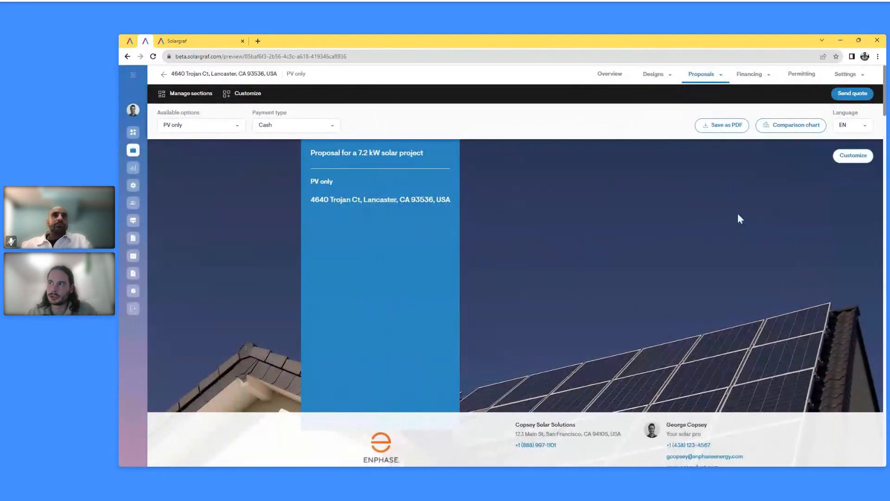
Keep PV only shown and switch the proposal payment type to Loan
left_click(226, 126)
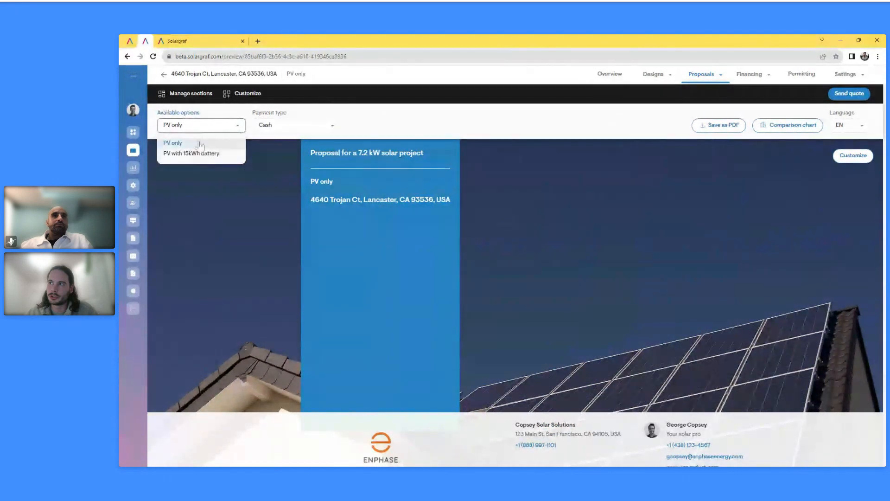
left_click(413, 124)
left_click(331, 127)
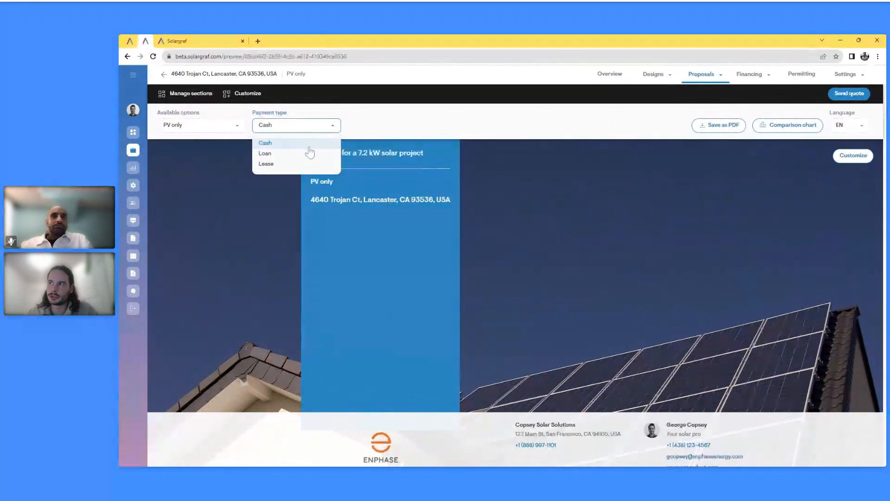
left_click(306, 156)
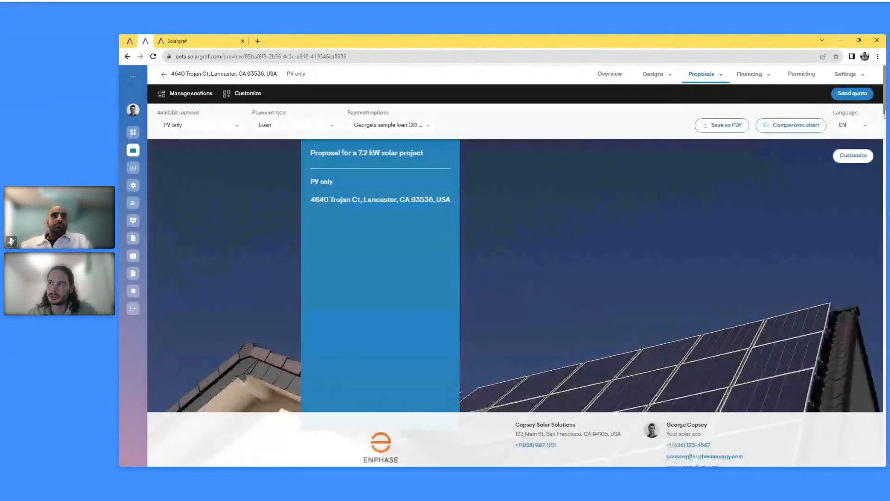
scroll(884, 111, "down", 1)
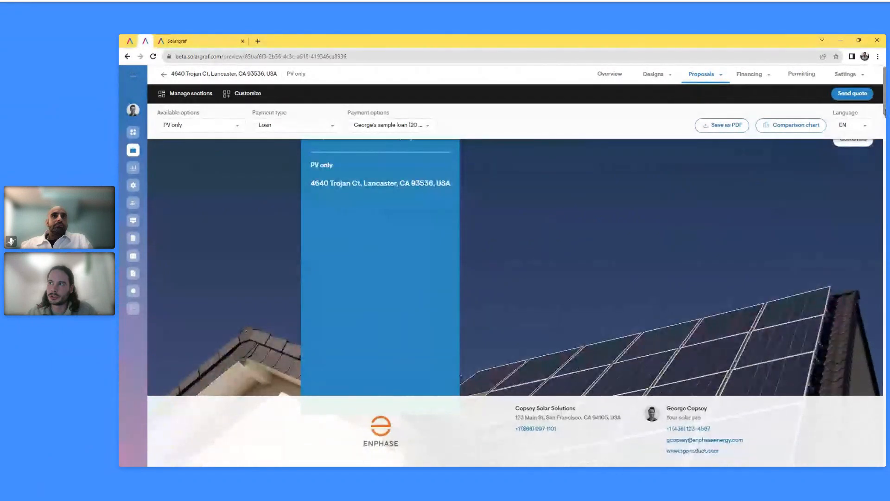
scroll(884, 114, "down", 3)
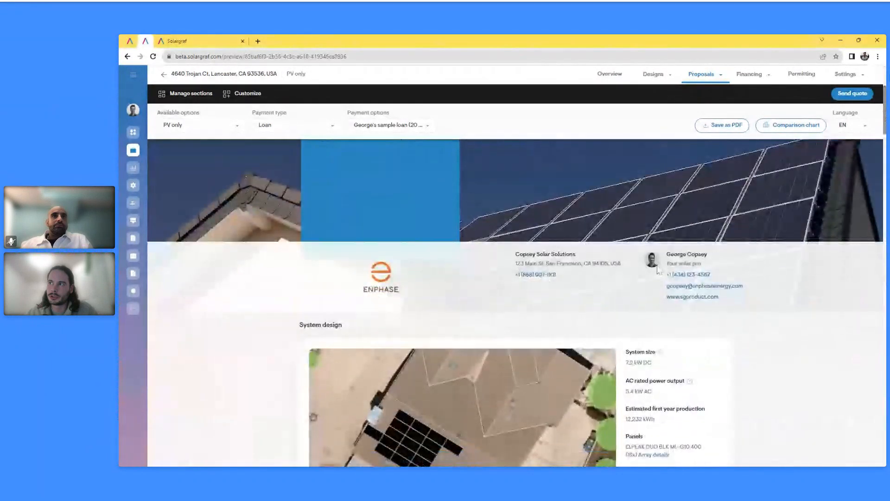
scroll(672, 299, "down", 4)
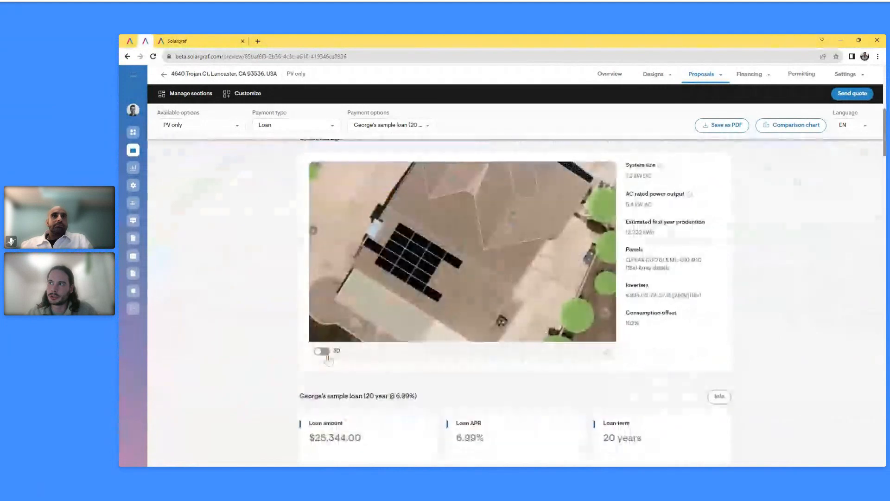
Review the 3D design and loan pricing, then show the PV with 15kWh battery option
left_click(321, 352)
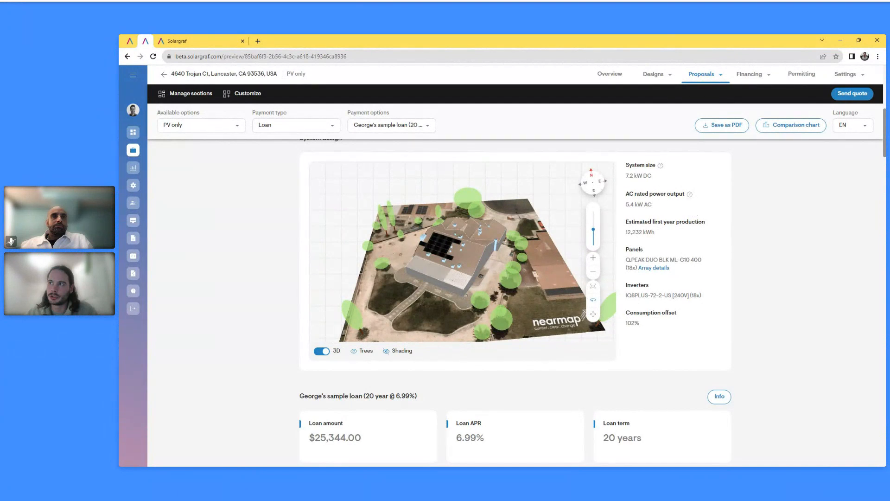
scroll(616, 233, "down", 4)
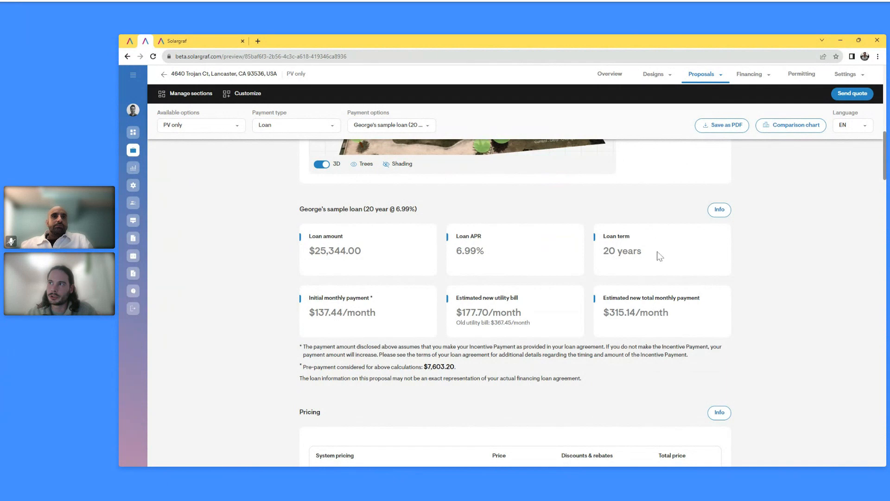
scroll(647, 275, "down", 3)
scroll(647, 276, "down", 1)
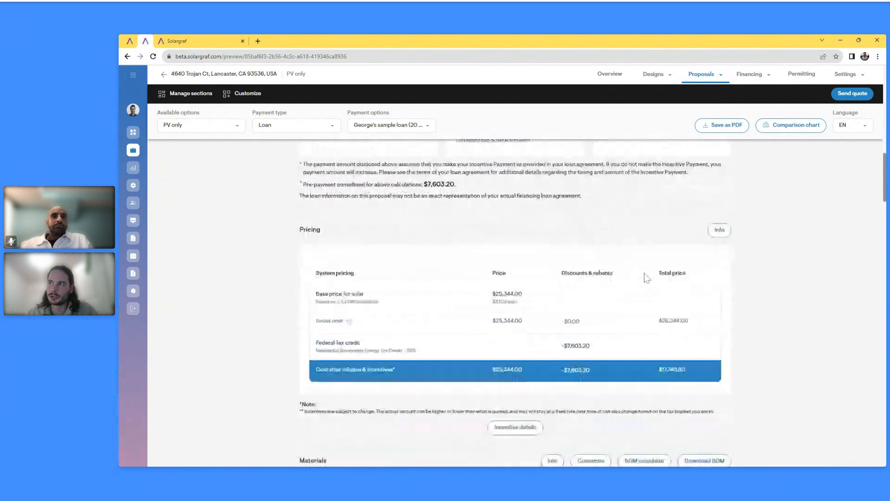
left_click(190, 128)
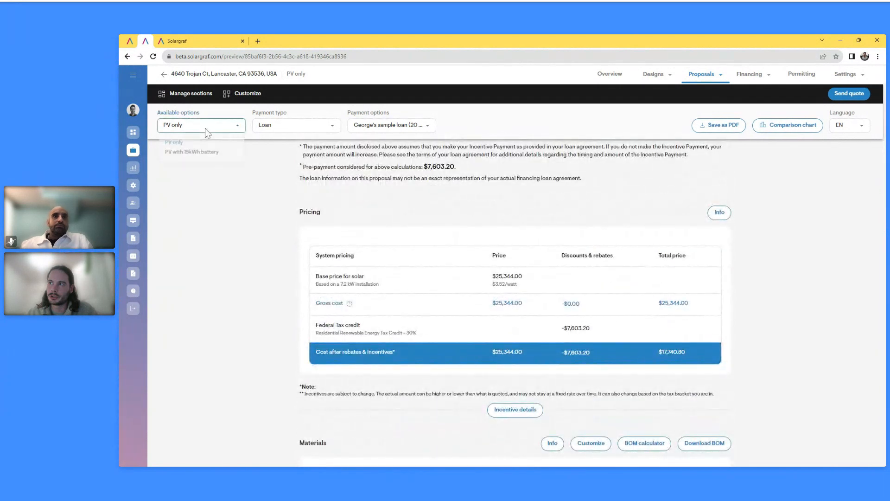
left_click(196, 155)
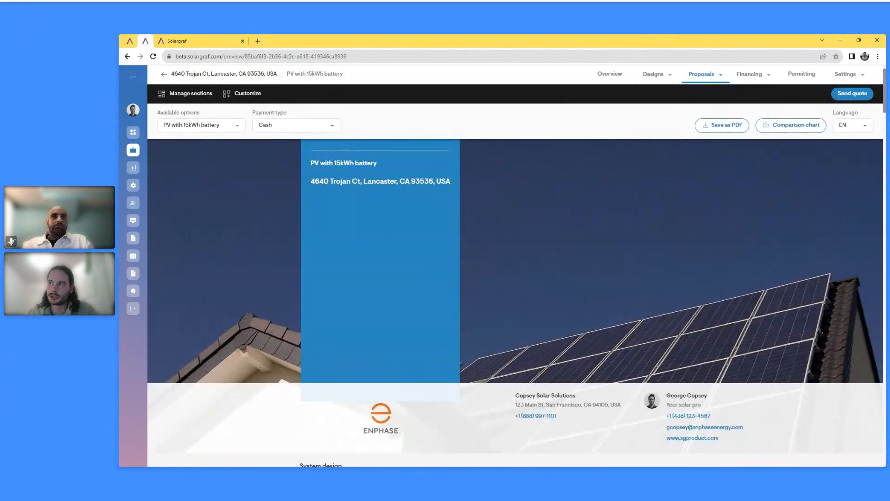
Switch the proposal's system design map to 3D, revealing Trees and Shading options
scroll(506, 246, "down", 4)
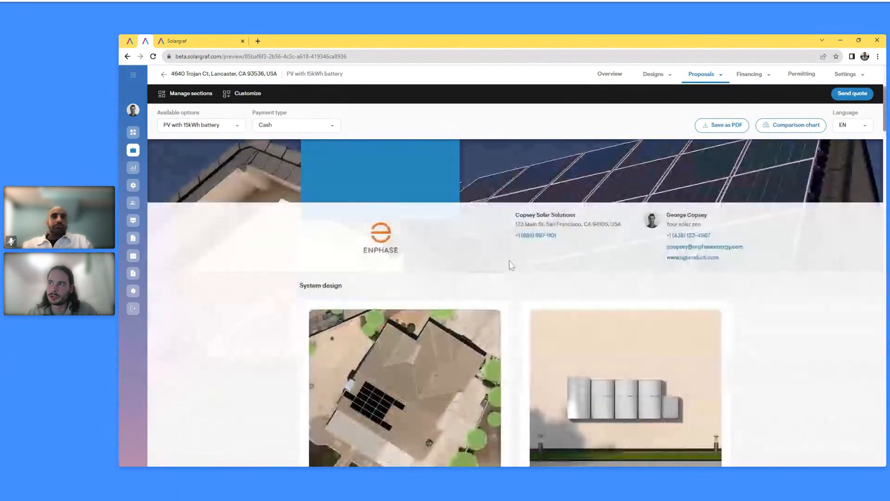
scroll(509, 263, "down", 3)
left_click(321, 386)
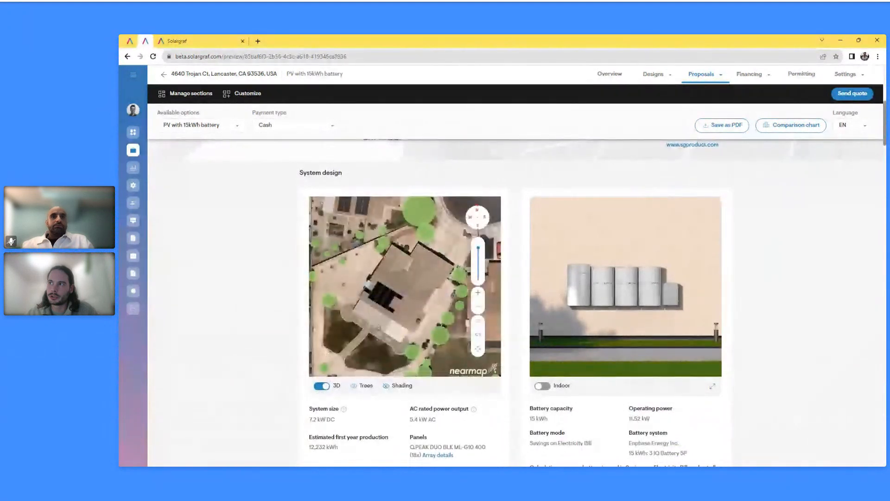
scroll(295, 396, "down", 1)
scroll(295, 397, "down", 7)
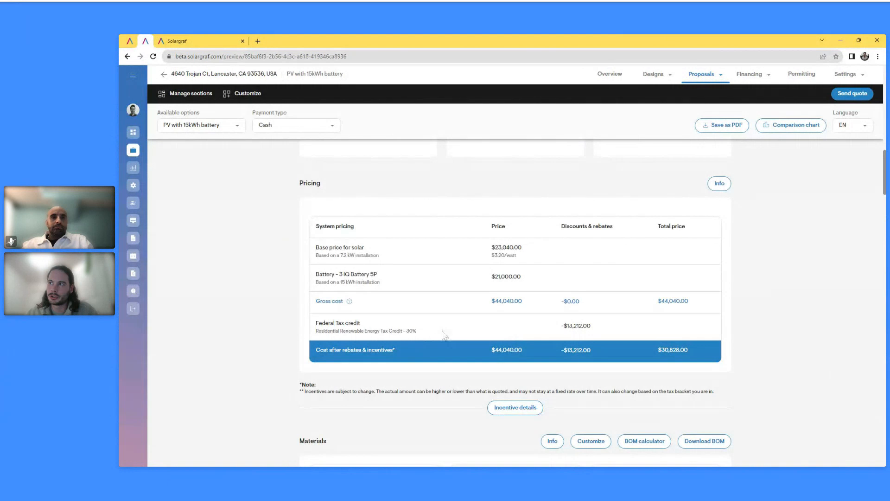
Check the Financing and PV only settings menus, then scroll down to Usage breakdown
left_click(769, 76)
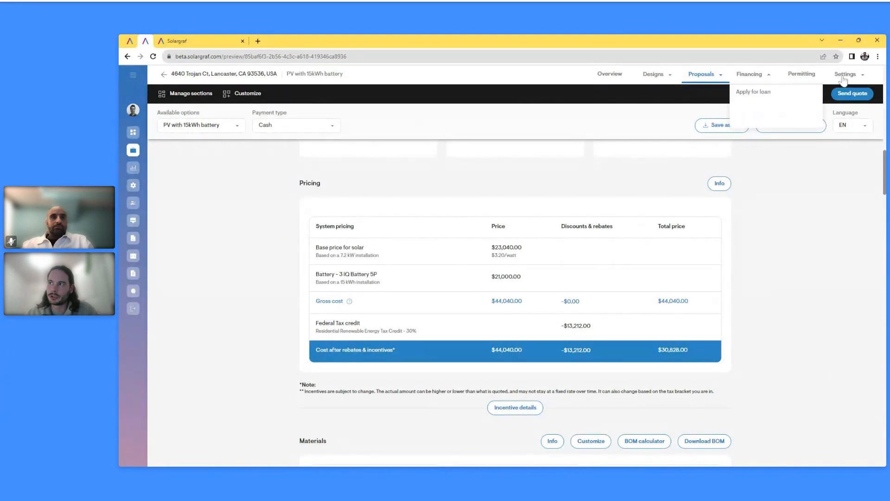
left_click(849, 77)
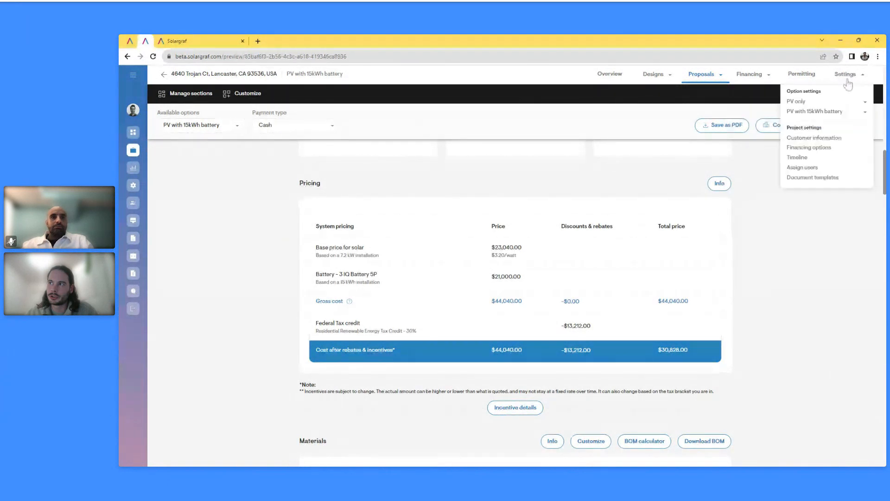
left_click(821, 104)
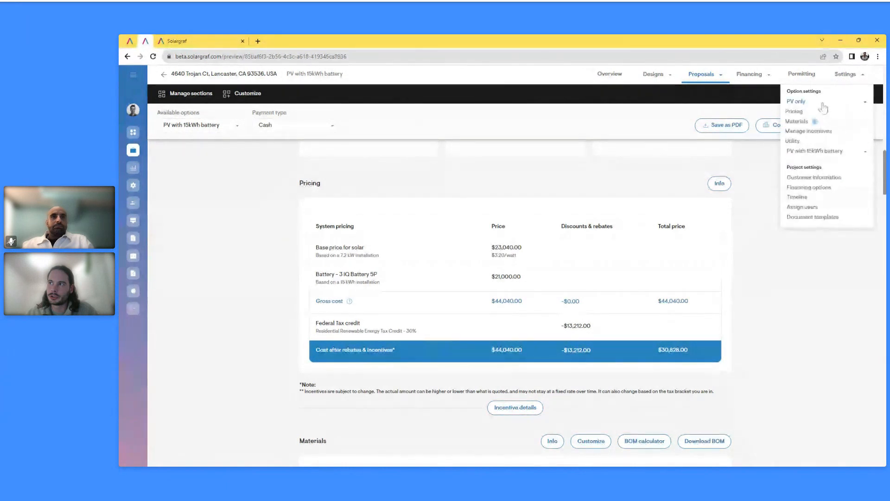
scroll(592, 271, "down", 5)
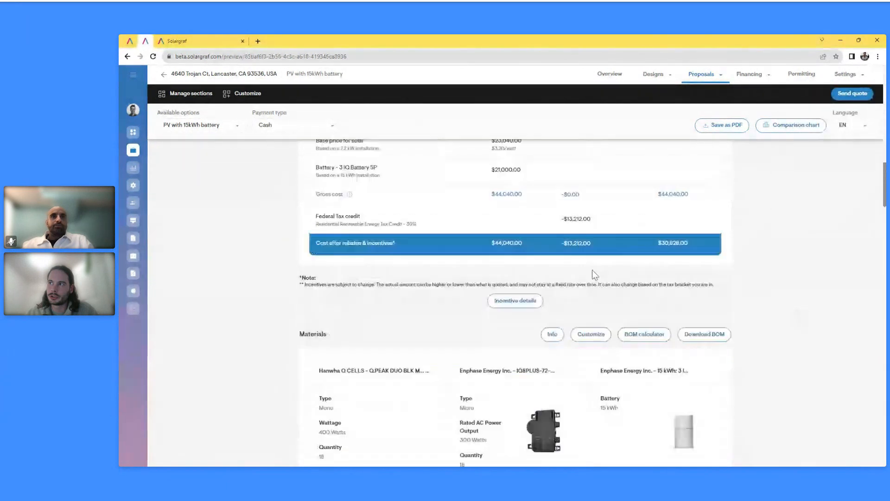
scroll(602, 292, "down", 2)
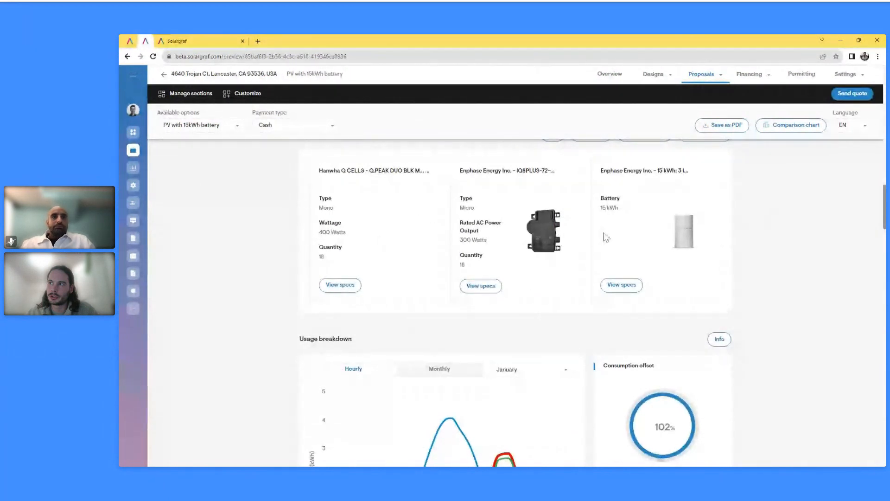
scroll(594, 243, "down", 2)
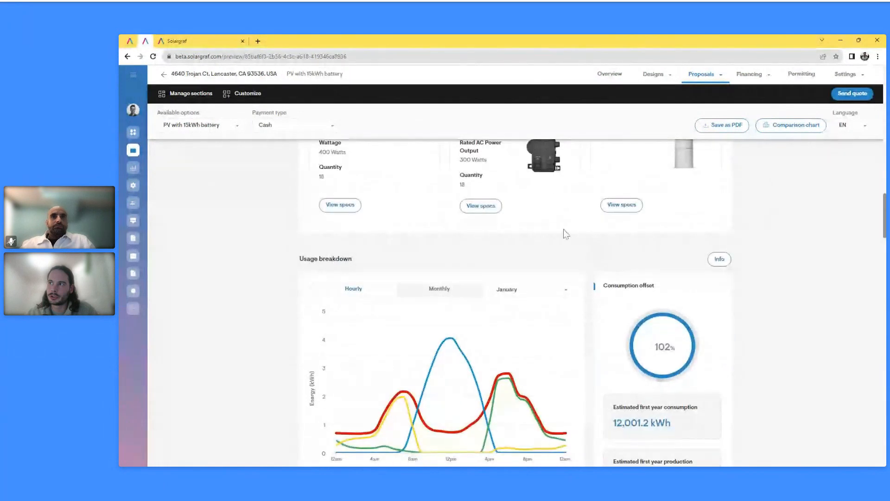
scroll(556, 229, "down", 2)
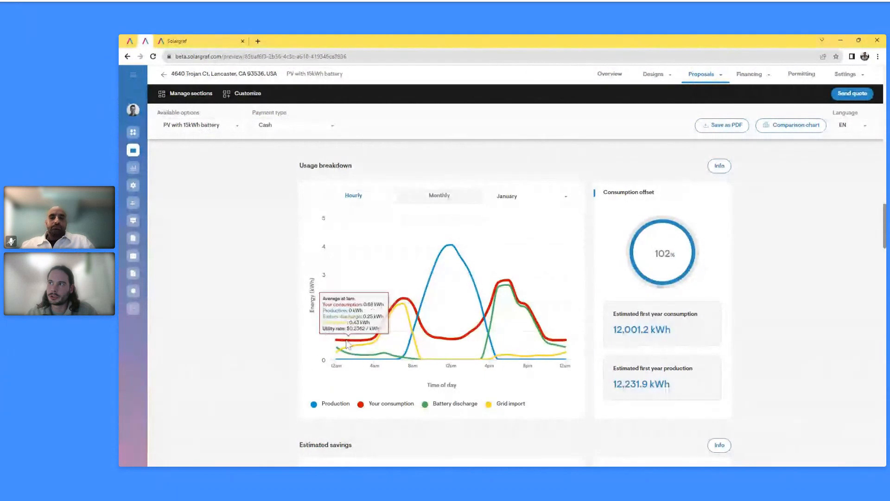
Show the usage breakdown chart's hourly averages for September
left_click(531, 196)
scroll(532, 269, "down", 1)
scroll(532, 270, "down", 1)
left_click(523, 263)
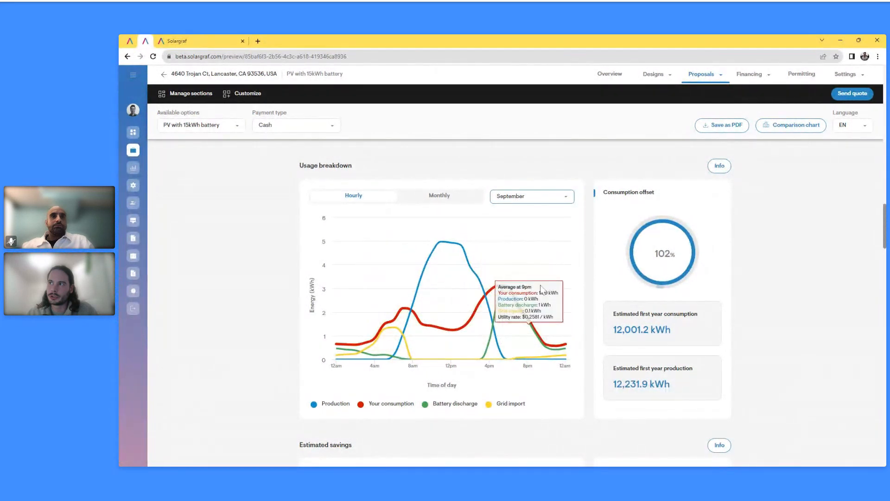
Review estimated savings: $190,809.39 over 25 years, 6.5-year payback, 5.00% escalation rate
scroll(510, 333, "down", 2)
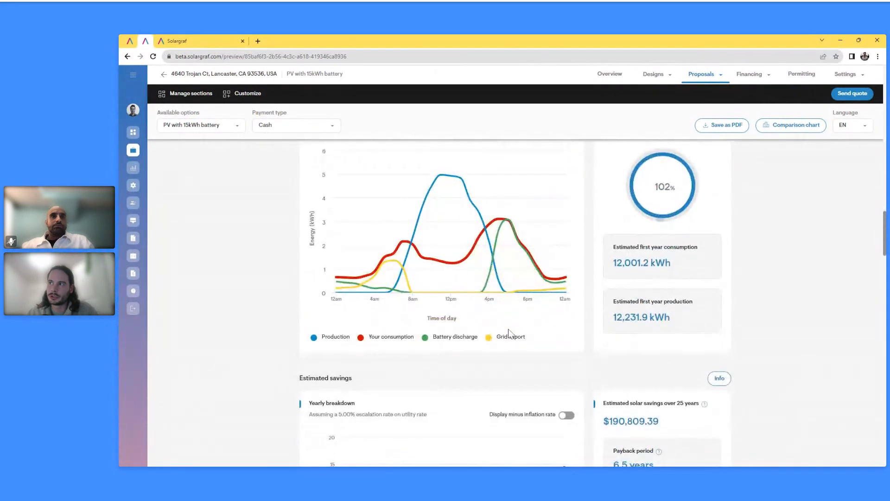
scroll(510, 333, "down", 1)
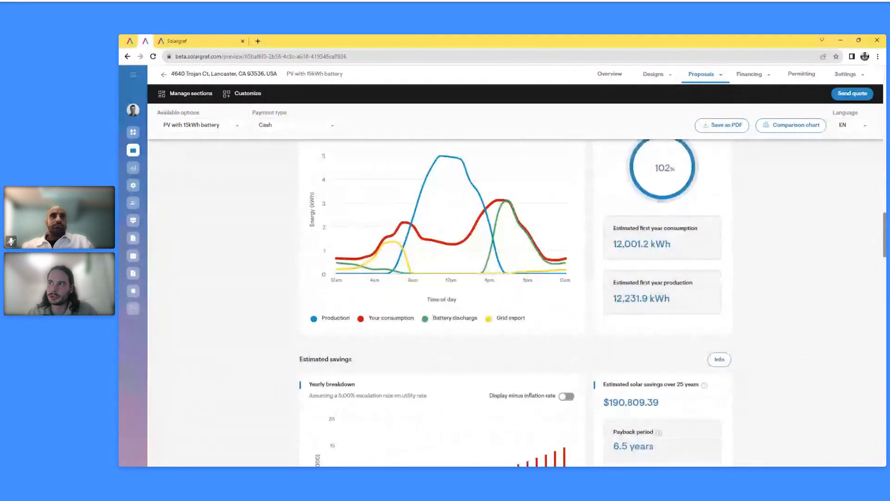
scroll(510, 333, "down", 2)
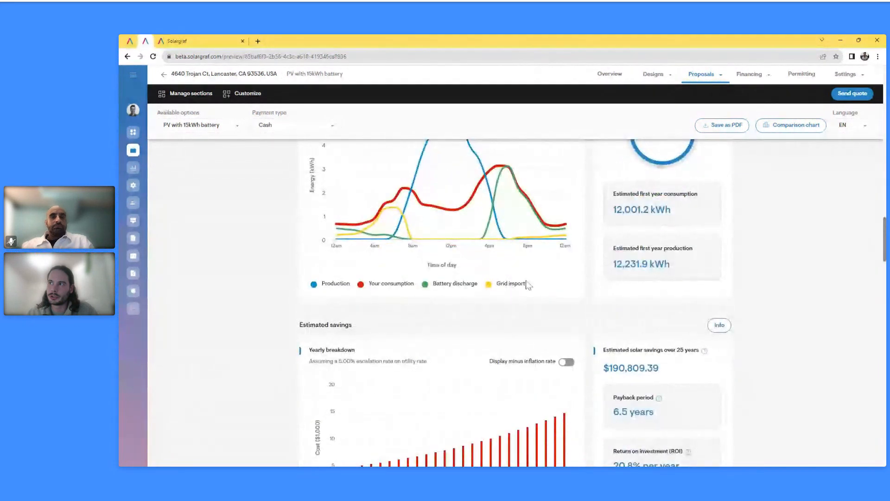
scroll(528, 285, "down", 6)
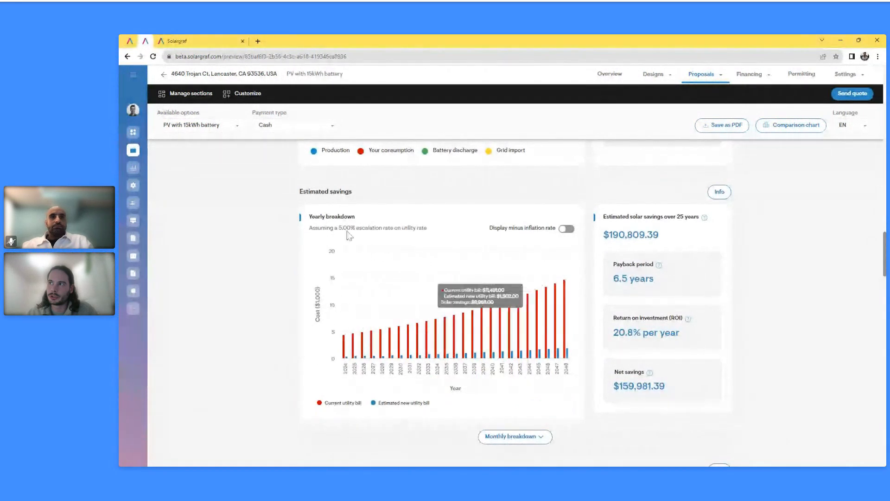
left_click_drag(339, 227, 431, 229)
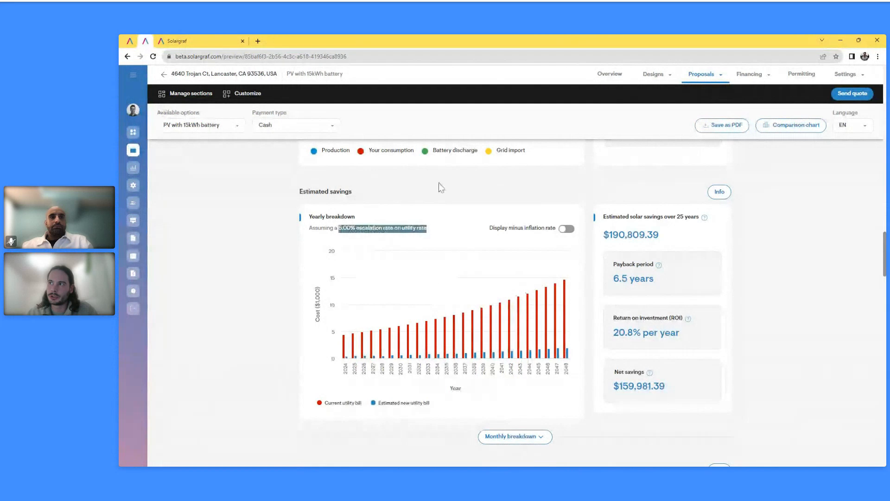
left_click(438, 192)
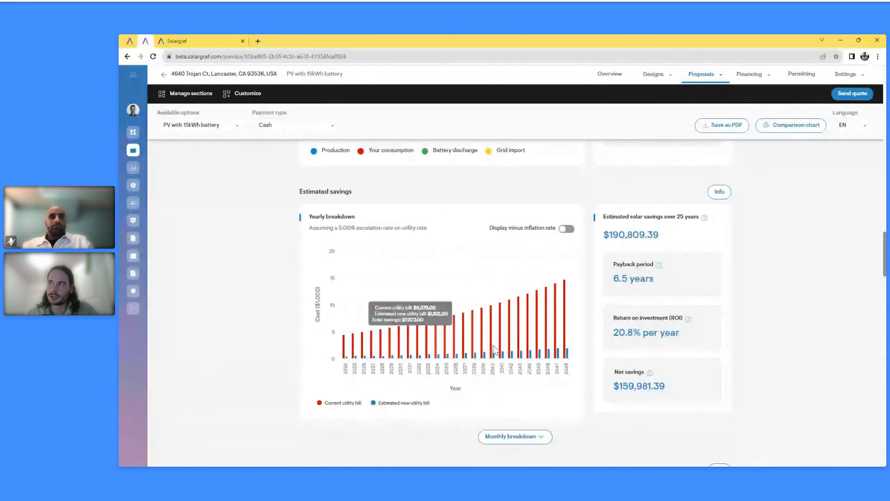
Switch the proposal payment type to Loan and view the 7.08-year payback, 15.1% ROI savings chart
left_click(283, 132)
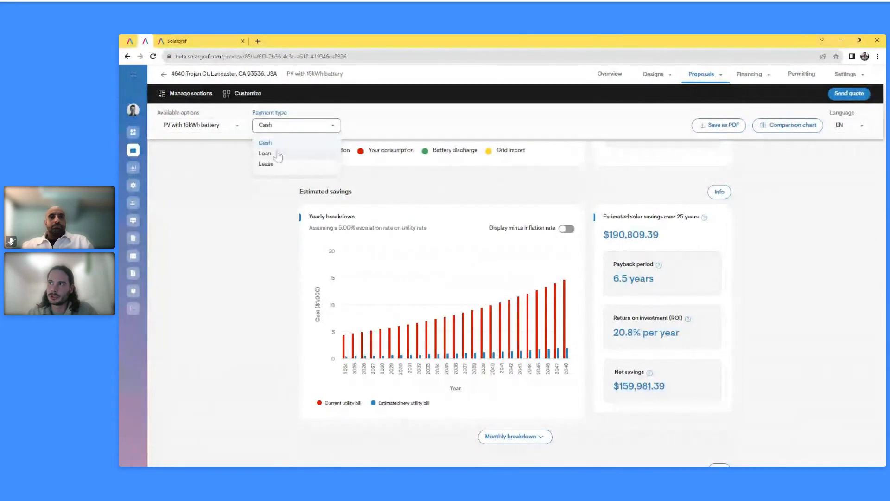
left_click(277, 153)
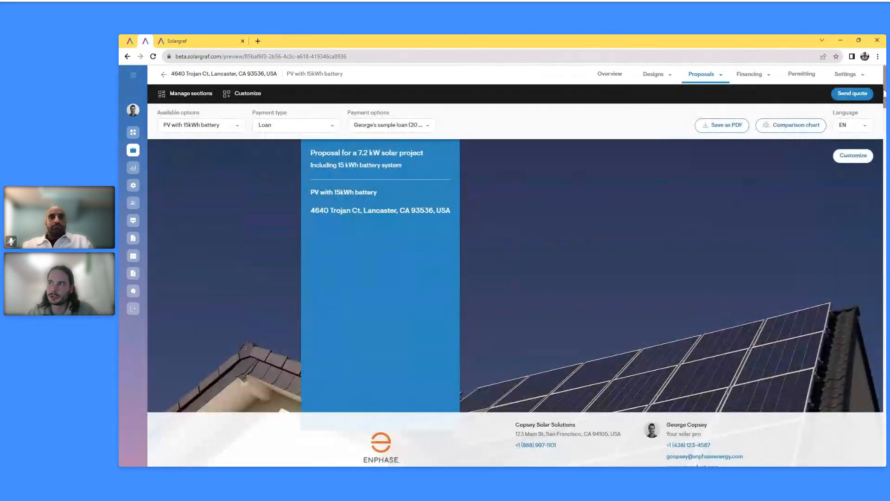
left_click_drag(885, 93, 877, 273)
mouse_move(346, 312)
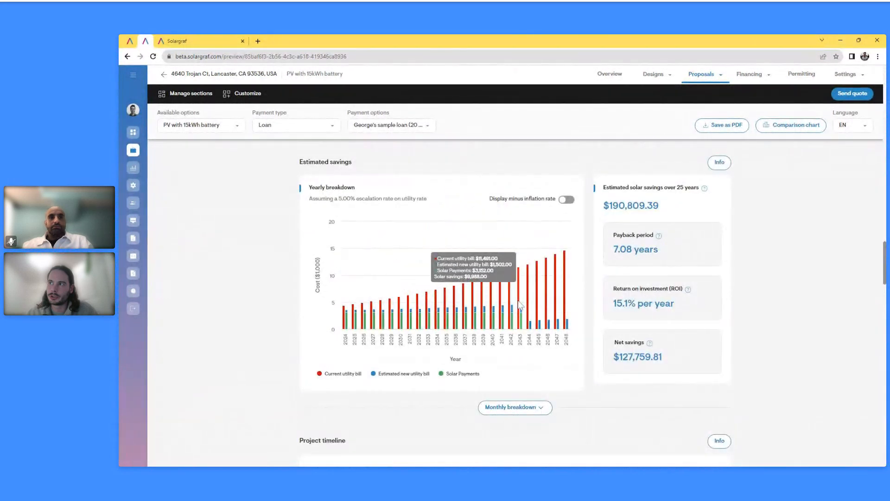
Scroll through Benefits of solar, Benefit your environment and Benefits of adding battery down to Review & signature
scroll(464, 309, "down", 6)
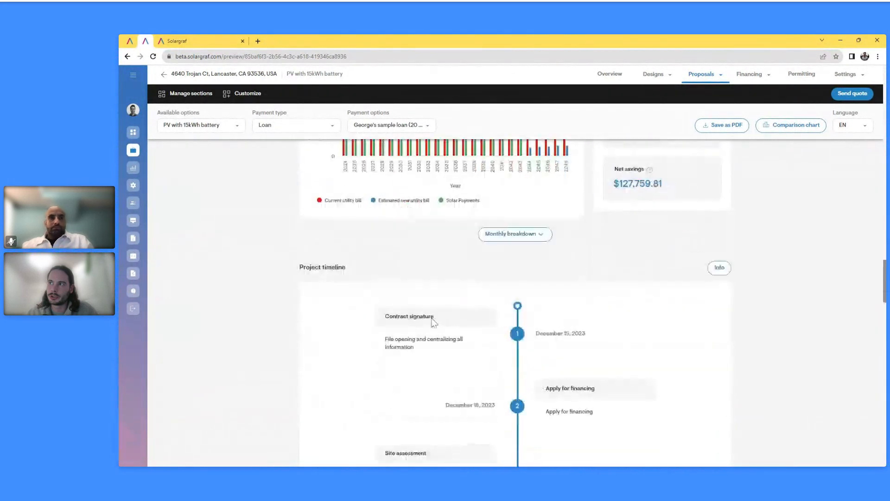
scroll(510, 241, "down", 1)
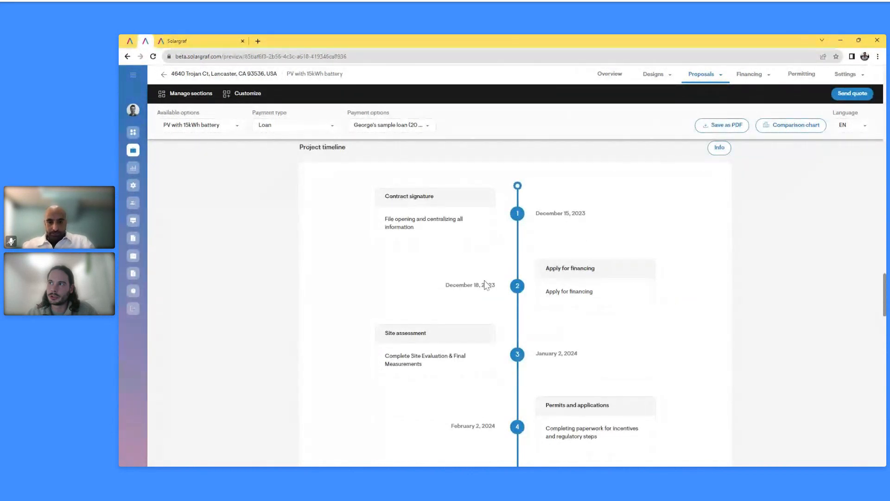
scroll(449, 221, "down", 1)
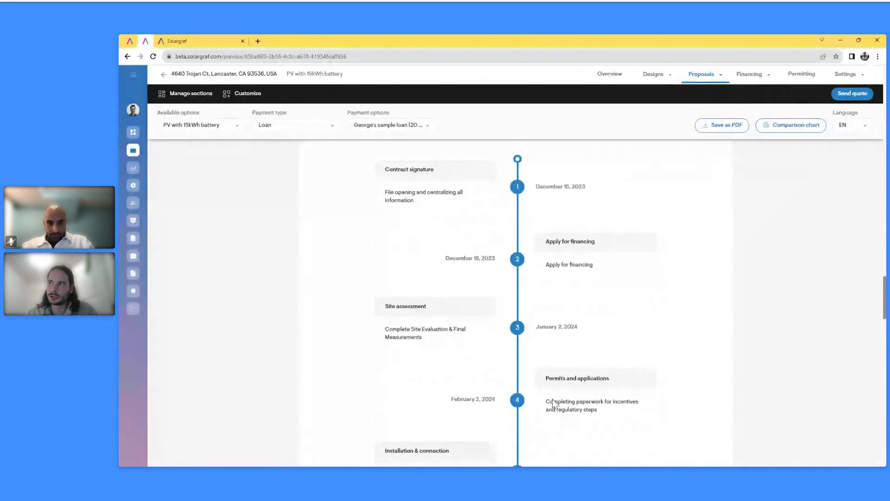
scroll(535, 405, "down", 3)
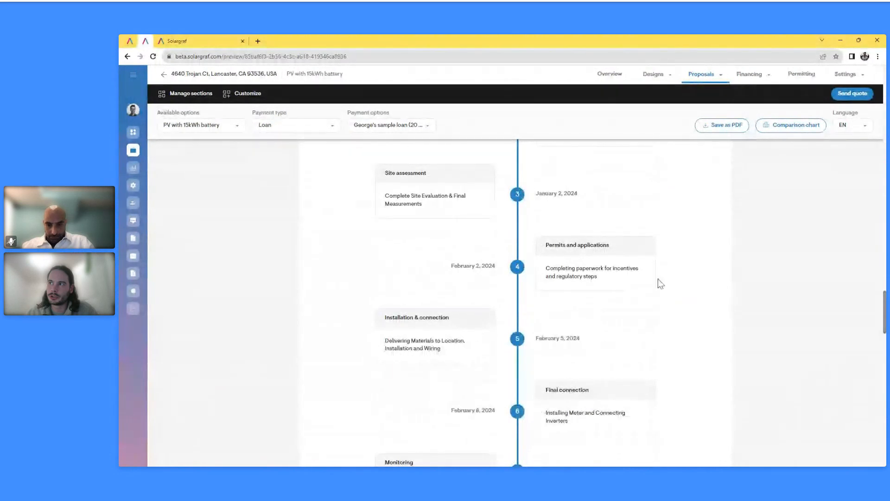
scroll(629, 280, "down", 1)
scroll(619, 297, "down", 3)
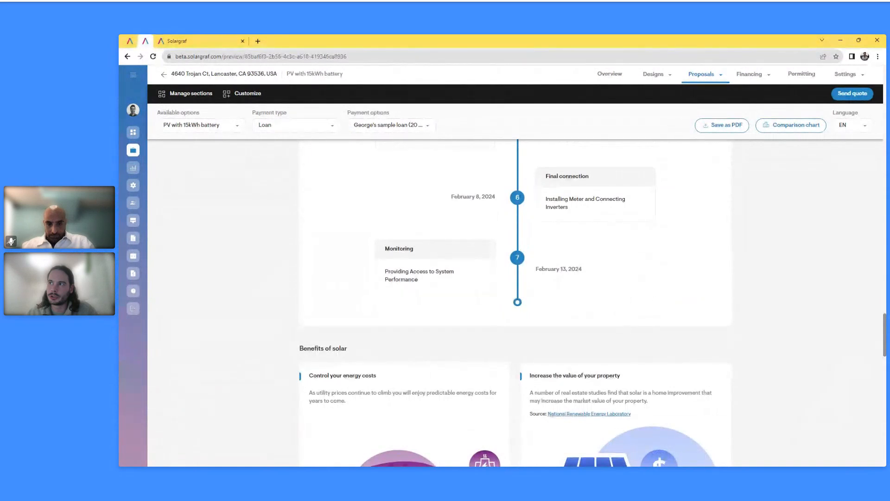
scroll(588, 280, "down", 4)
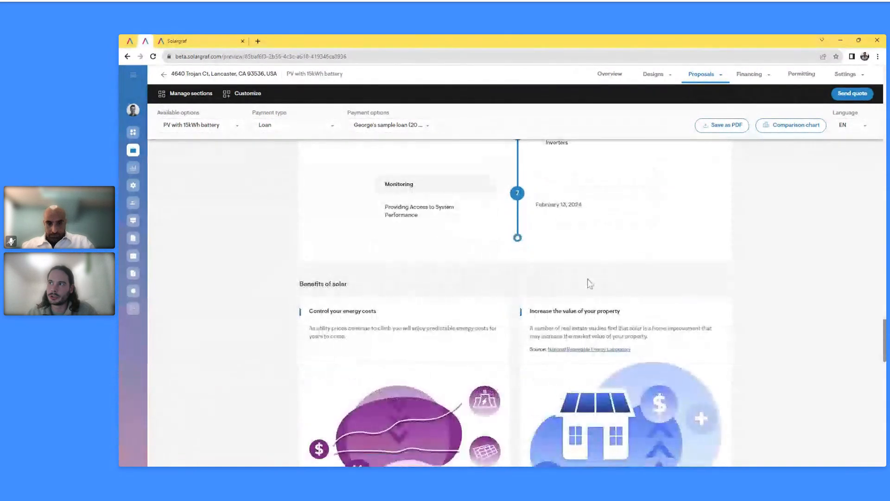
scroll(423, 318, "down", 3)
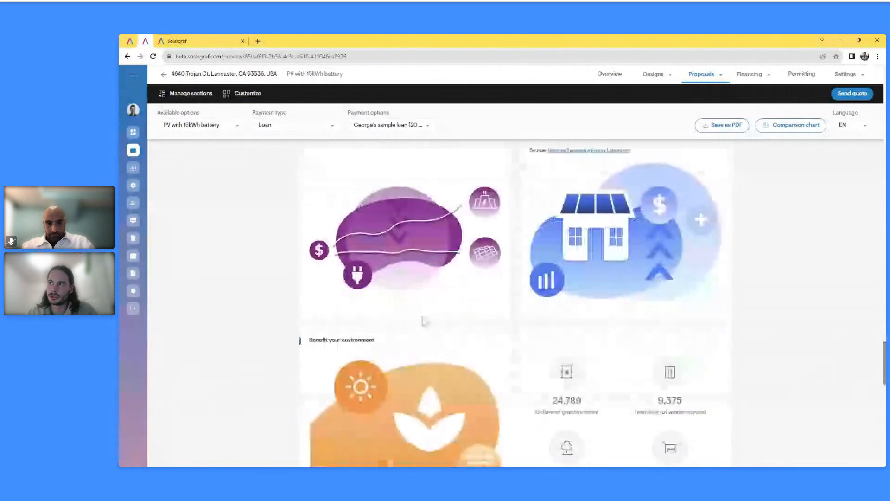
scroll(429, 320, "up", 2)
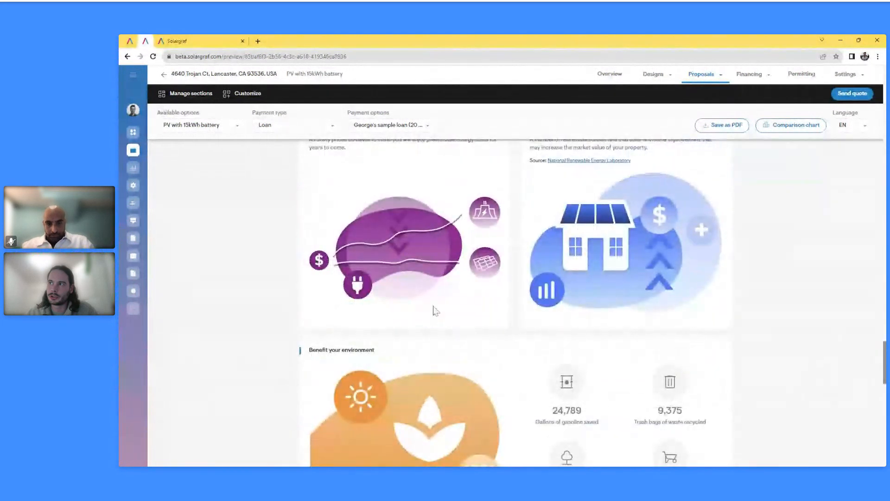
scroll(577, 284, "up", 1)
scroll(578, 293, "down", 5)
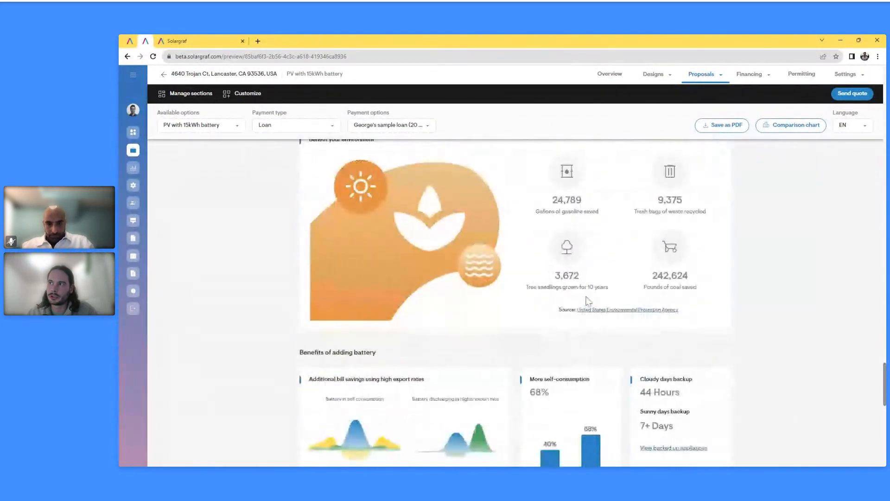
scroll(585, 345, "down", 2)
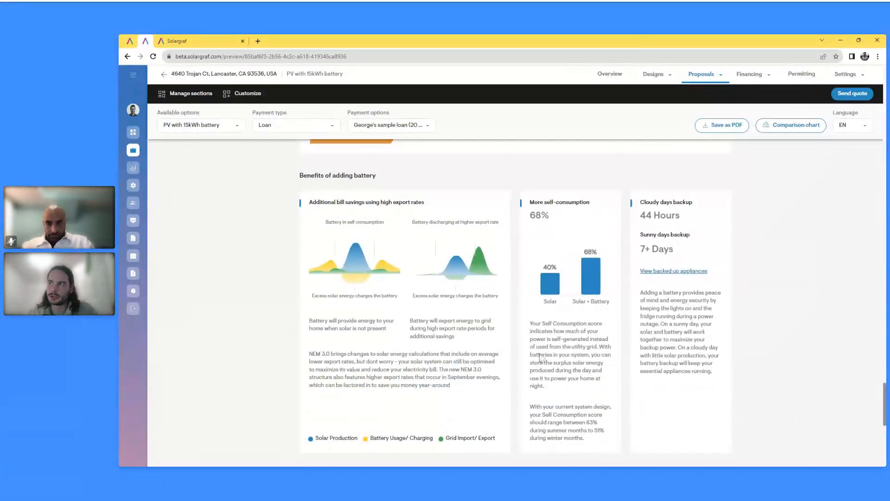
scroll(541, 357, "down", 3)
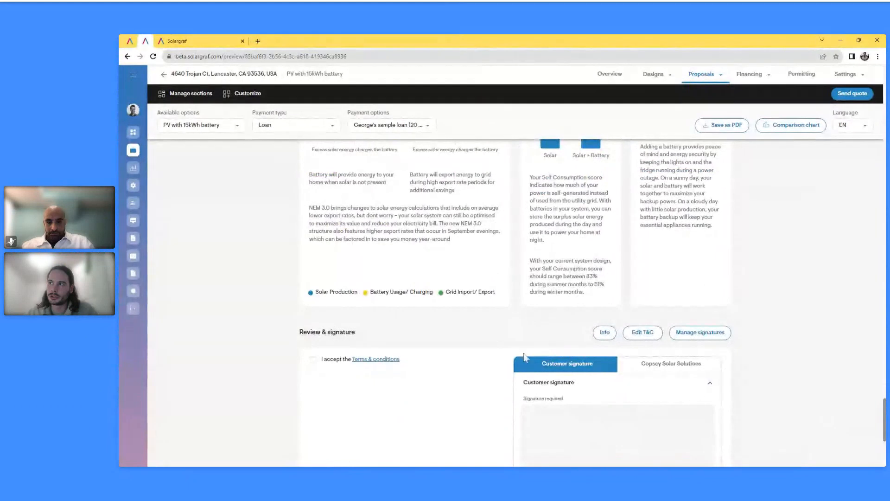
scroll(352, 241, "down", 2)
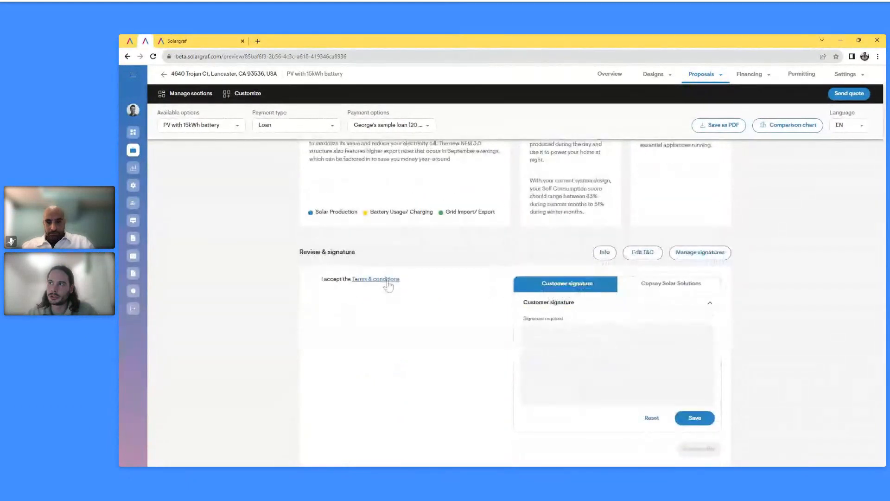
View and close the terms and conditions, then draw the customer and installer company signatures
left_click(387, 280)
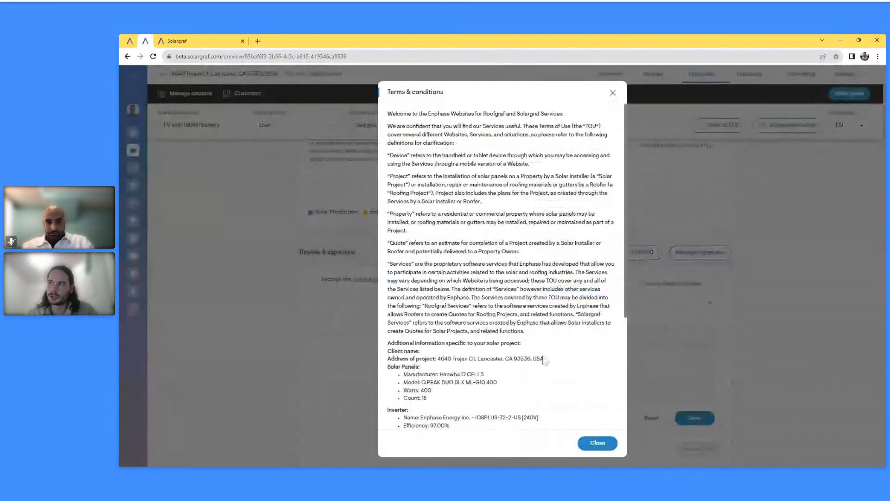
left_click(613, 93)
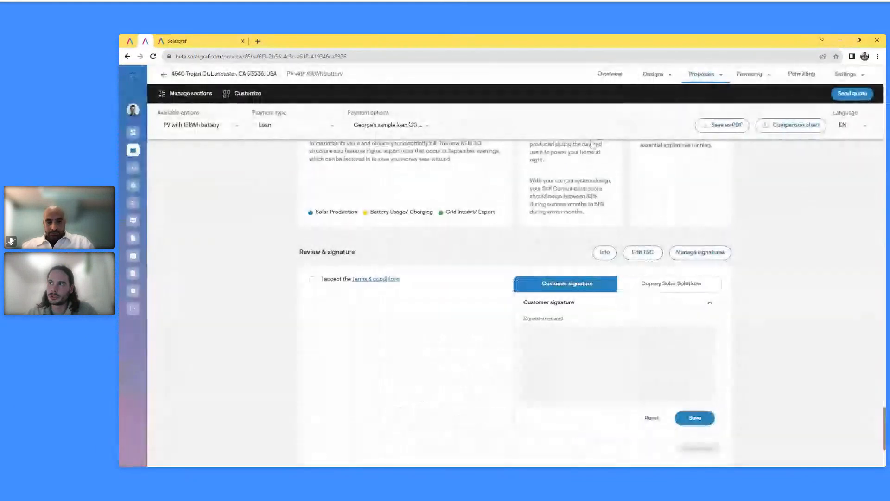
left_click_drag(543, 348, 691, 351)
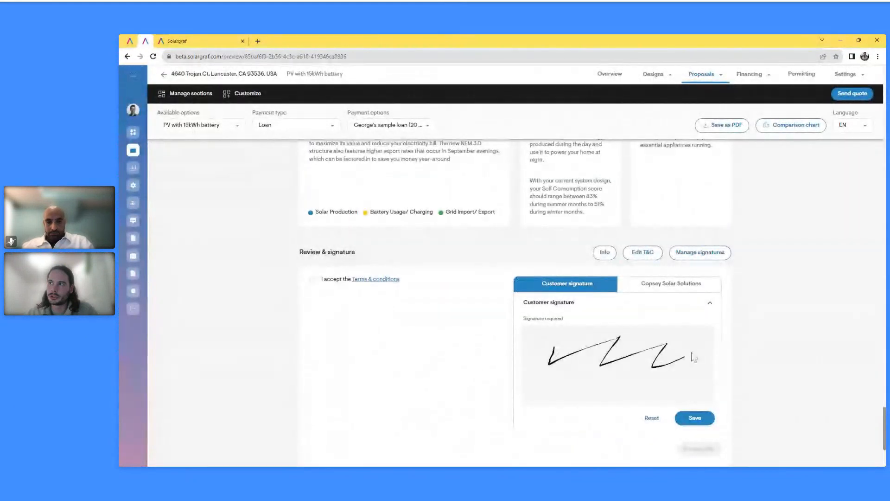
left_click(676, 290)
left_click_drag(568, 345, 680, 370)
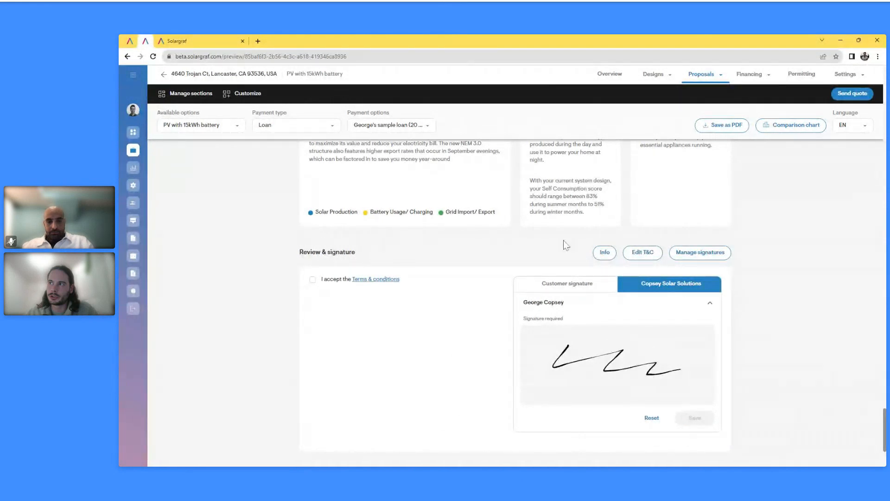
Return to the top of the proposal and open the PV only design from the Designs menu
scroll(822, 296, "down", 2)
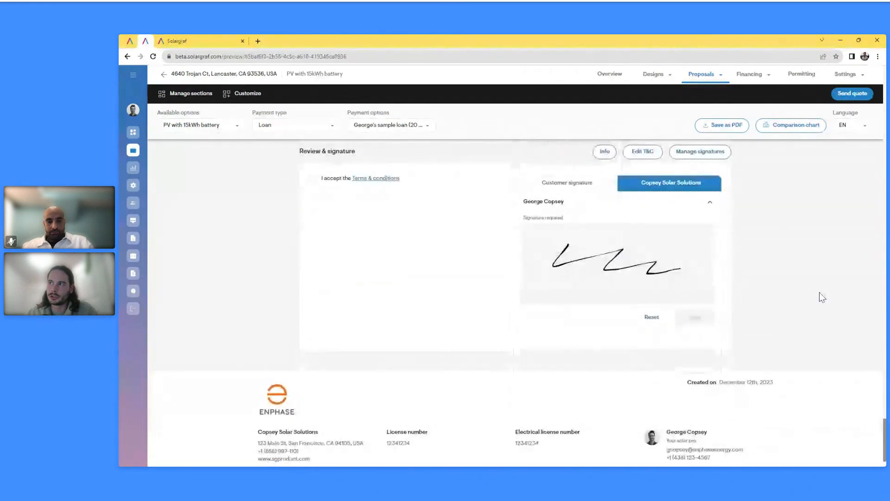
scroll(819, 297, "up", 4)
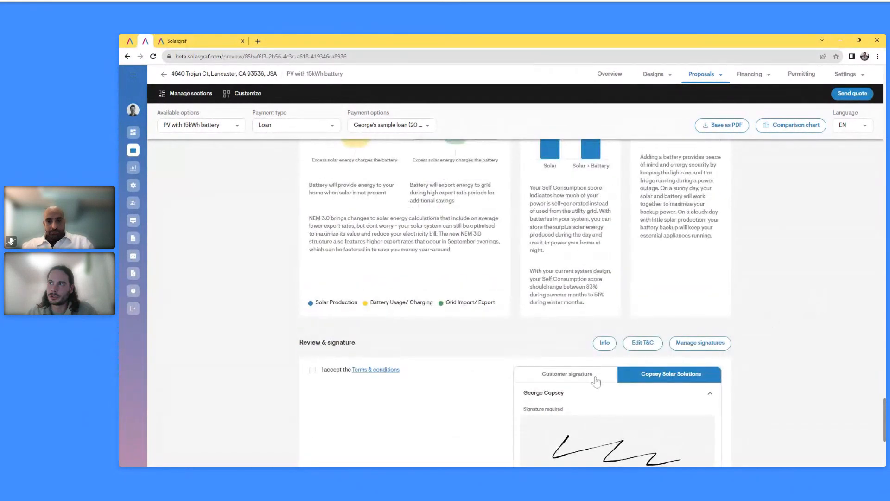
scroll(745, 371, "up", 3)
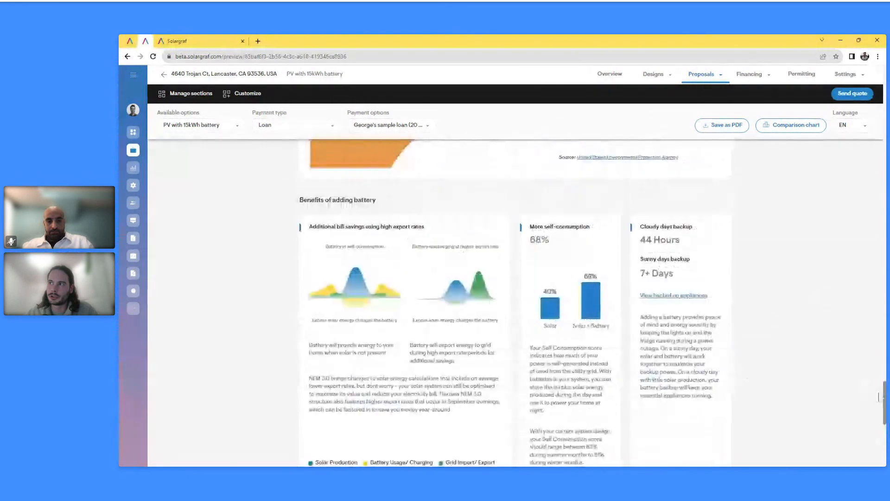
scroll(886, 398, "up", 20)
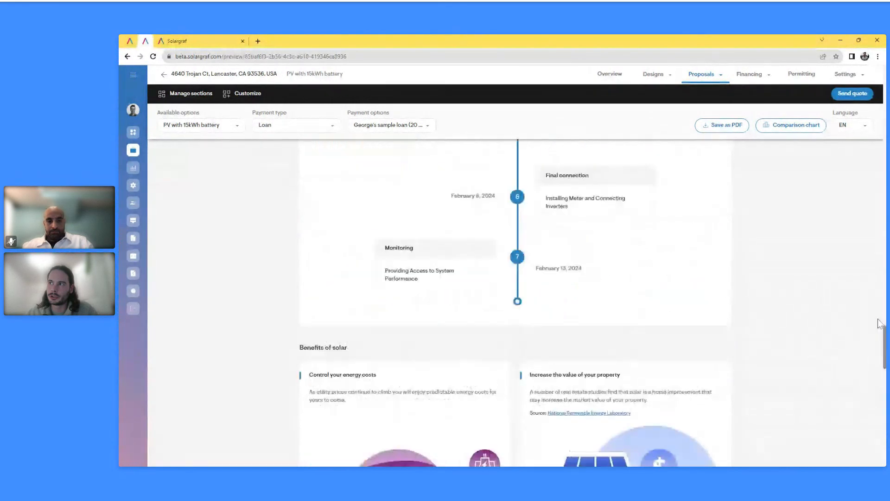
left_click_drag(878, 121, 876, 80)
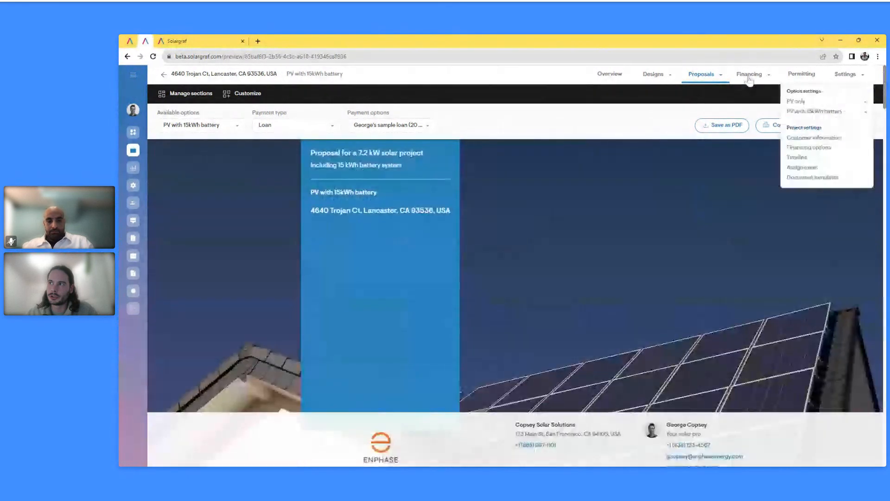
mouse_move(649, 82)
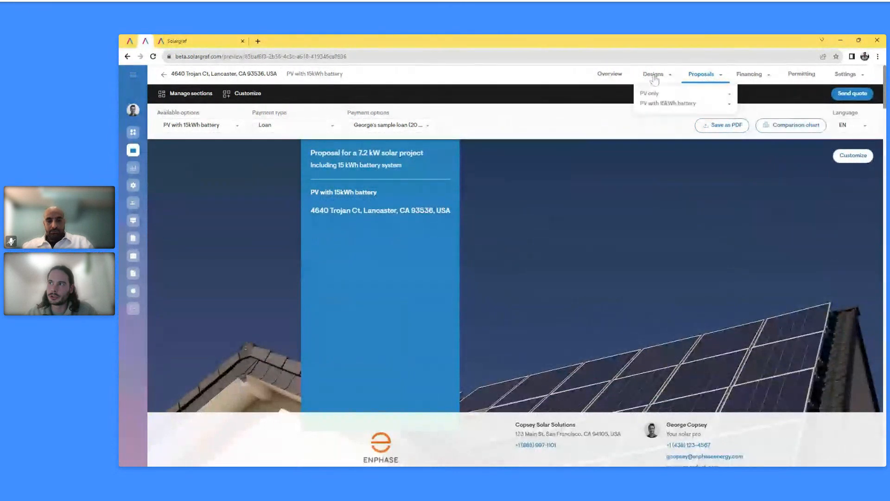
left_click(655, 95)
left_click(653, 101)
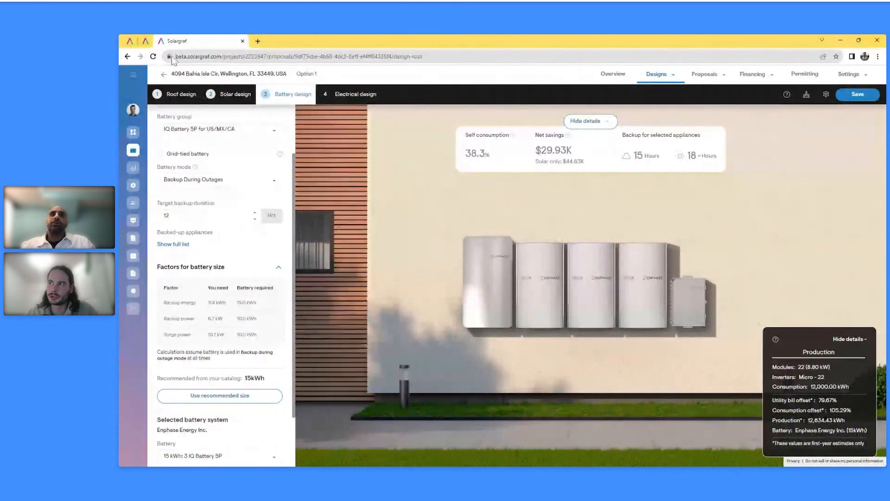
Switch to the other project tab and open the PV only option's Battery design step
left_click(147, 41)
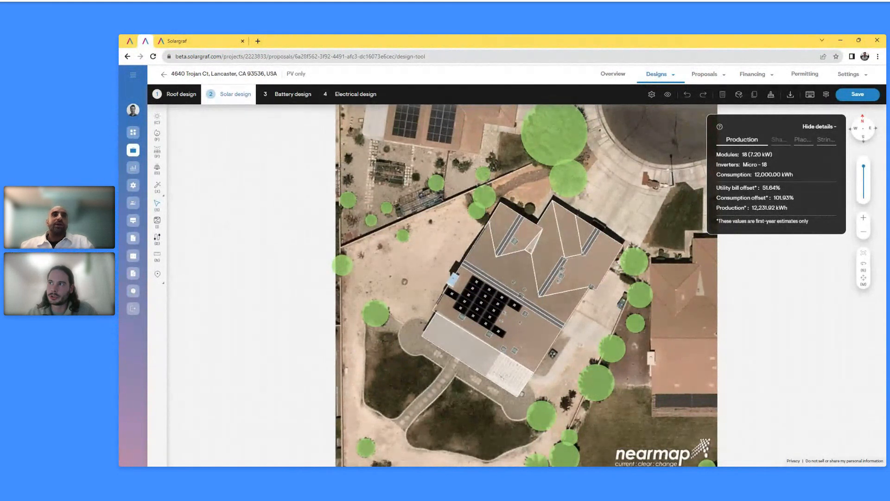
left_click(299, 96)
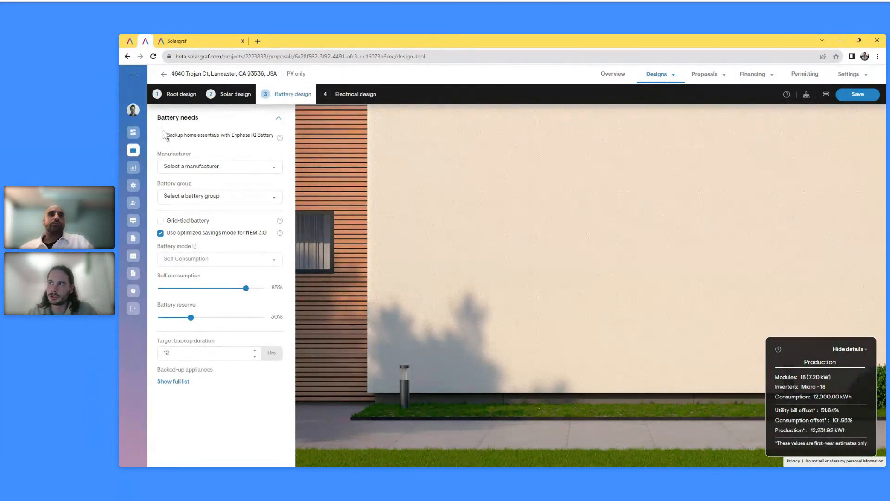
Open Battery design for the PV with 15kWh battery option and accept the cookie banner
left_click(661, 82)
left_click(667, 103)
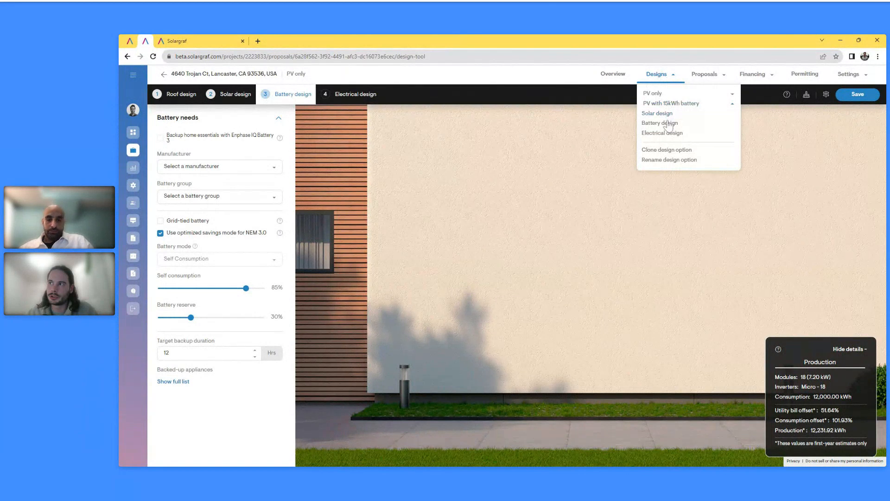
left_click(668, 123)
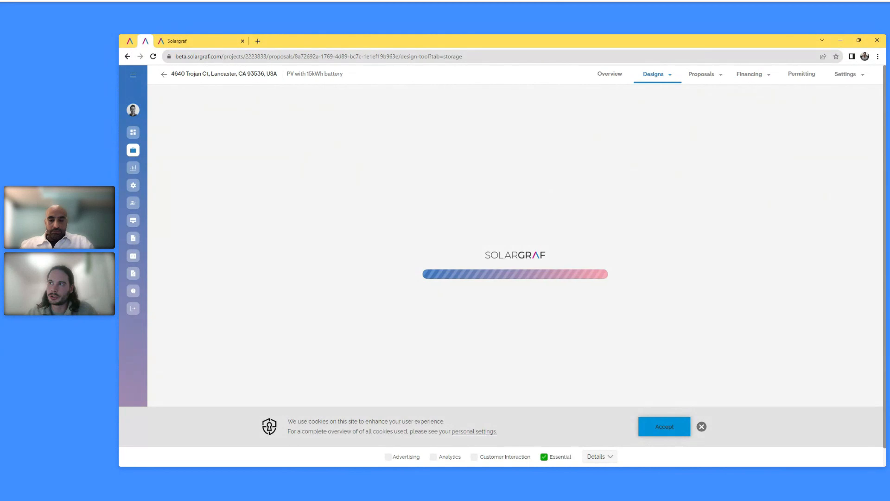
left_click(671, 428)
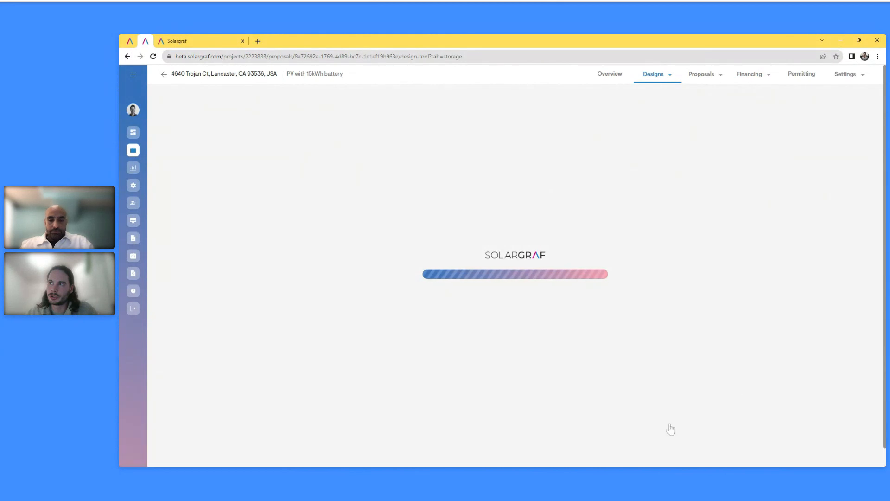